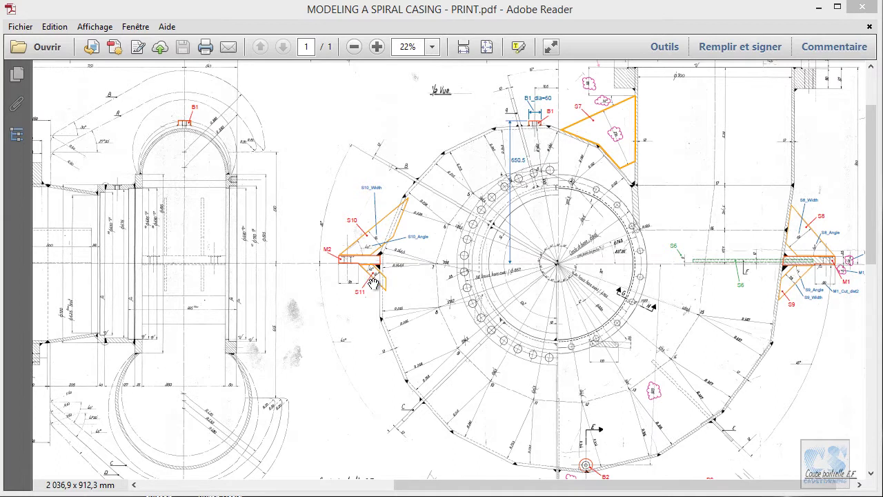
# Step: Examine the M2 mounting plate and the adjoining S10 and S11 ribs on the spiral casing print
pyautogui.keyDown('ctrl'); pyautogui.scroll(3, 331, 267); pyautogui.keyUp('ctrl')
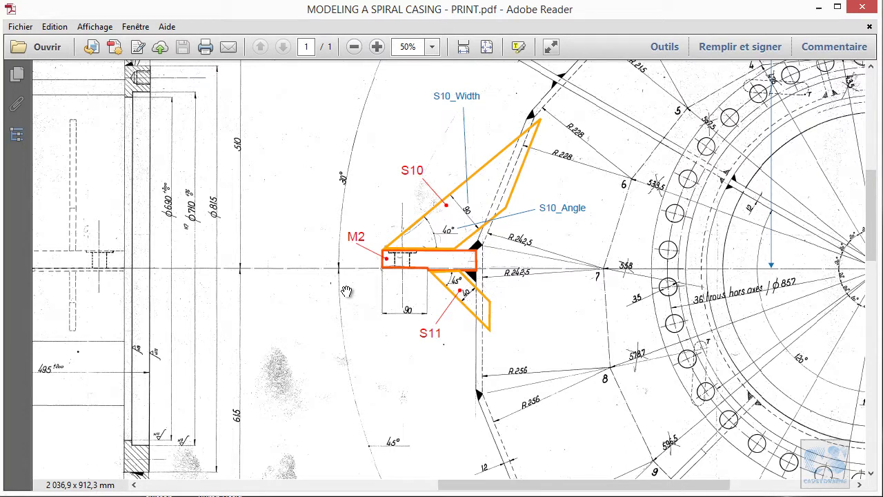
pyautogui.keyDown('ctrl'); pyautogui.scroll(-2, 449, 269); pyautogui.keyUp('ctrl')
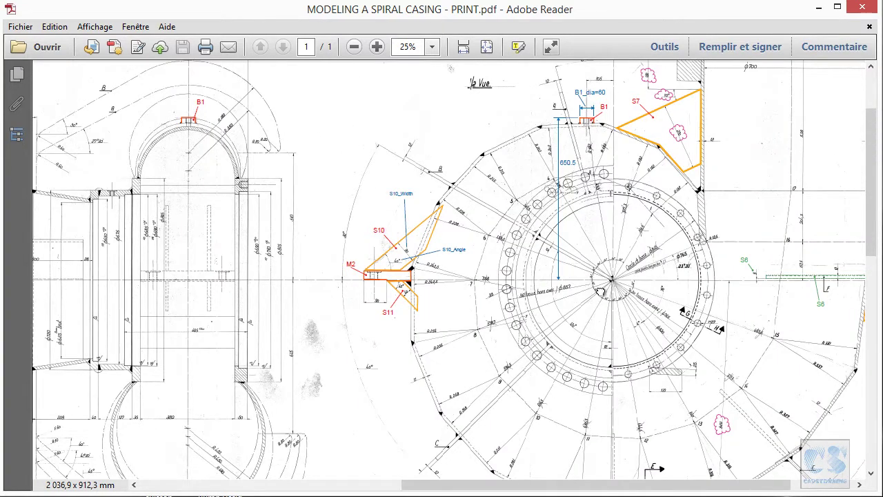
pyautogui.scroll(-3, 601, 291)
pyautogui.keyDown('ctrl'); pyautogui.scroll(3, 609, 324); pyautogui.keyUp('ctrl')
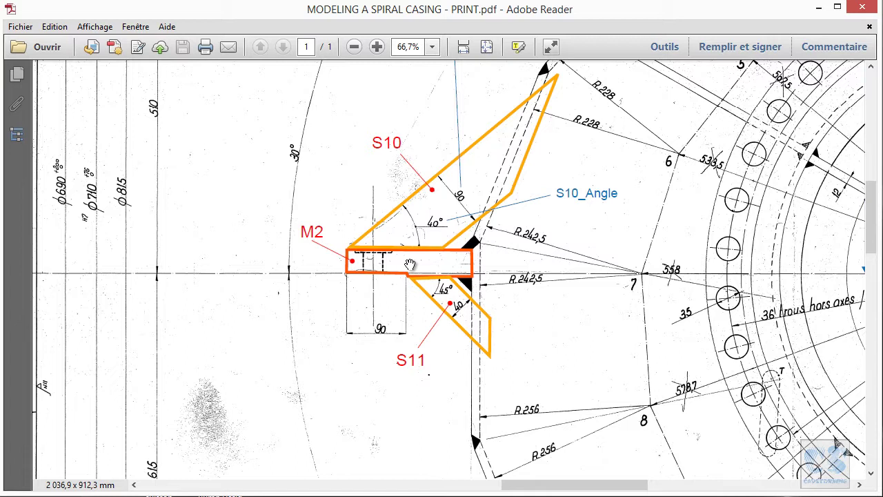
pyautogui.keyDown('ctrl'); pyautogui.scroll(-1, 410, 264); pyautogui.keyUp('ctrl')
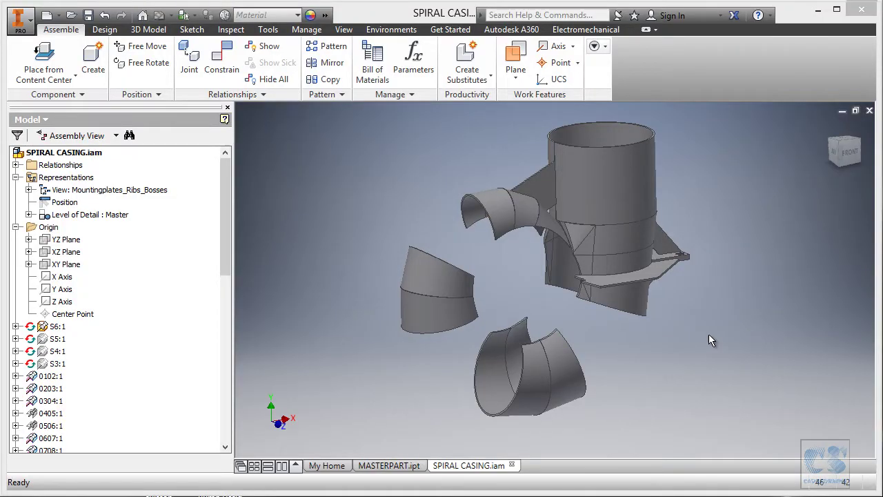
# Step: Place the part M1 from the 1-CAD folder into the SPIRAL CASING assembly, grounded at the origin
pyautogui.rightClick(333, 198)
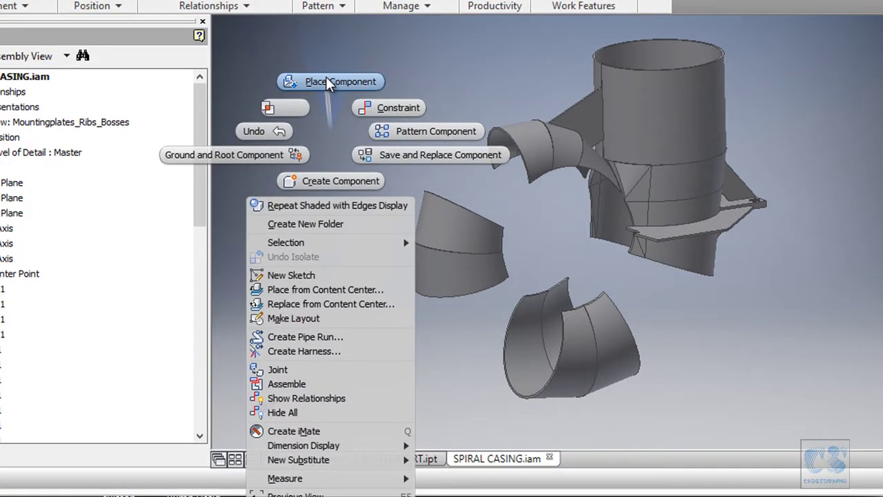
pyautogui.click(331, 81)
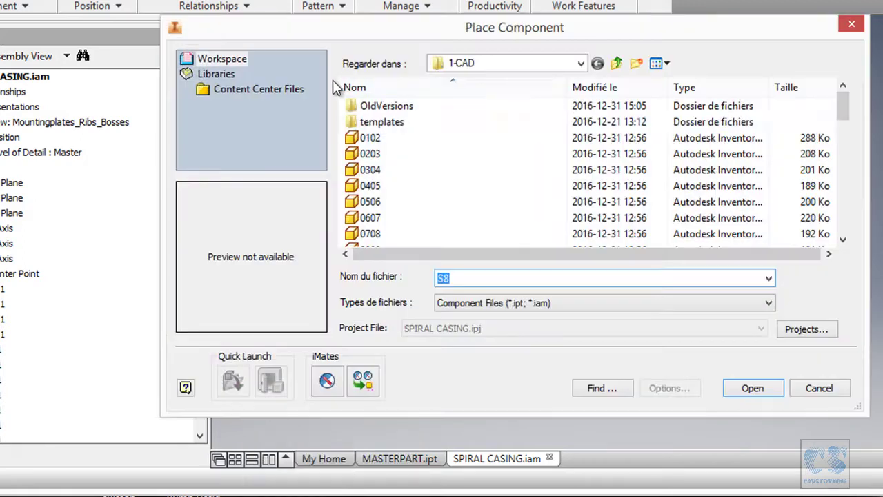
pyautogui.moveTo(843, 105); pyautogui.dragTo(854, 178)
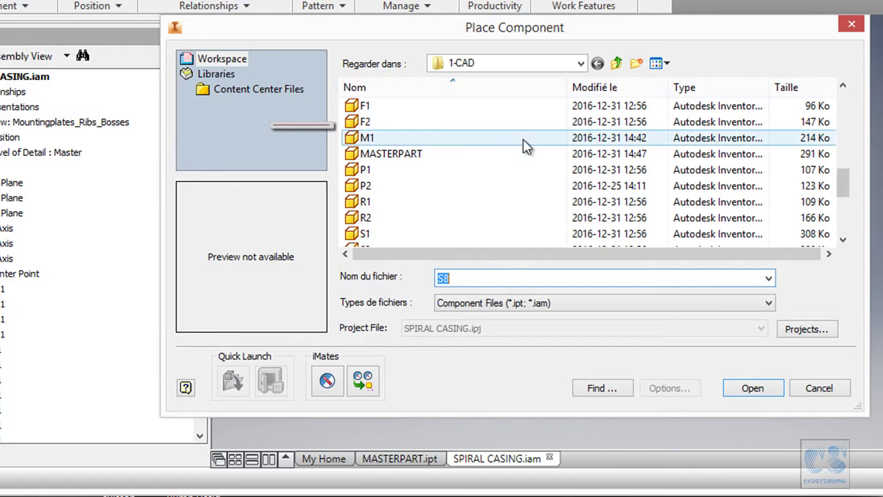
pyautogui.click(422, 142)
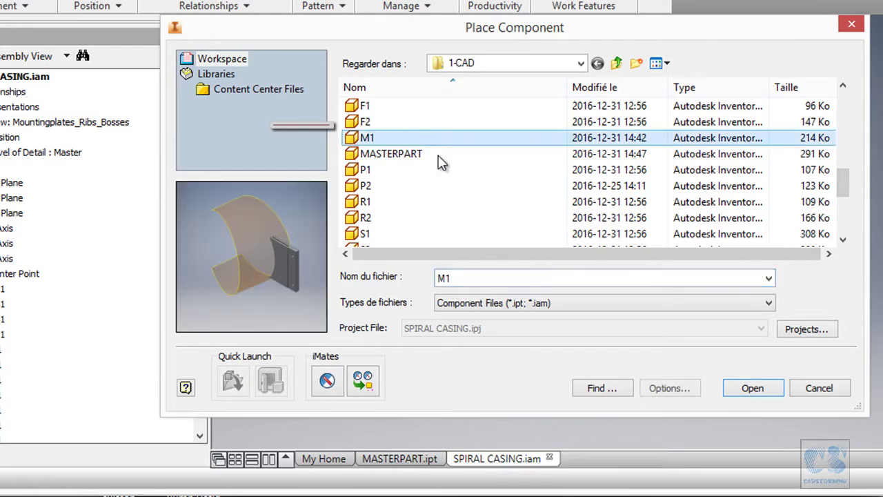
pyautogui.click(752, 387)
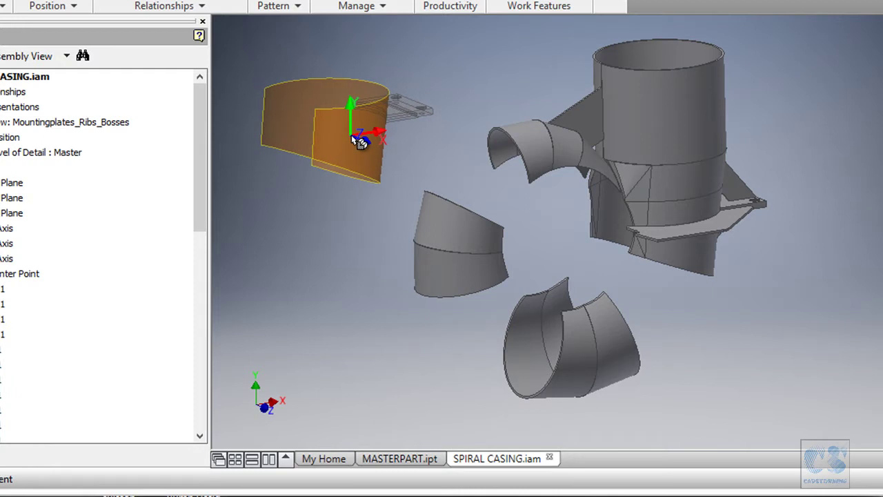
pyautogui.rightClick(352, 136)
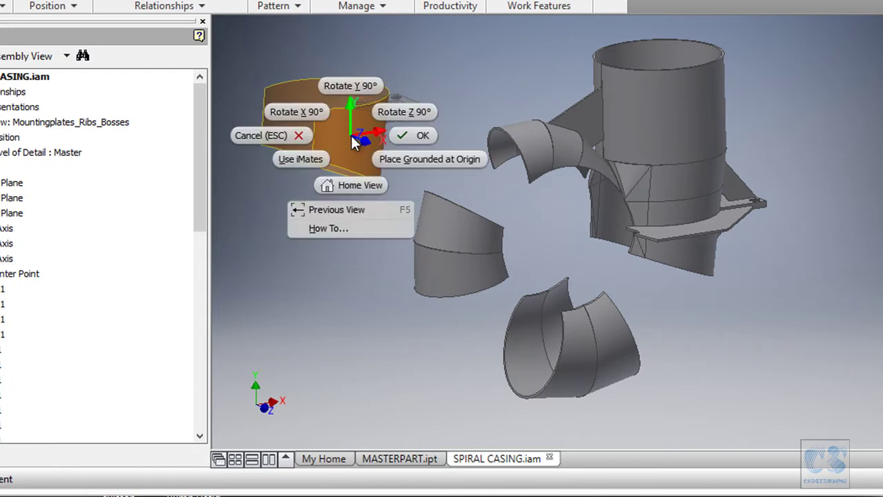
pyautogui.click(398, 160)
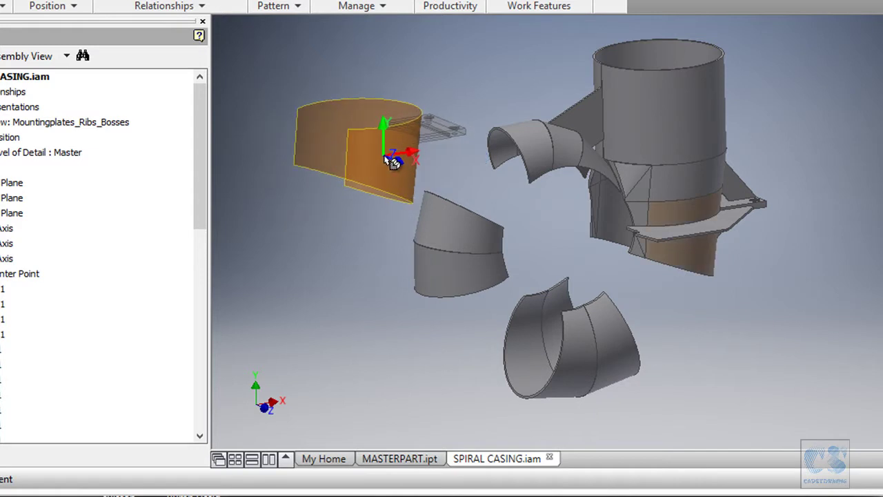
# Step: Save and replace the second M1 occurrence with a new part file named M2
pyautogui.rightClick(349, 146)
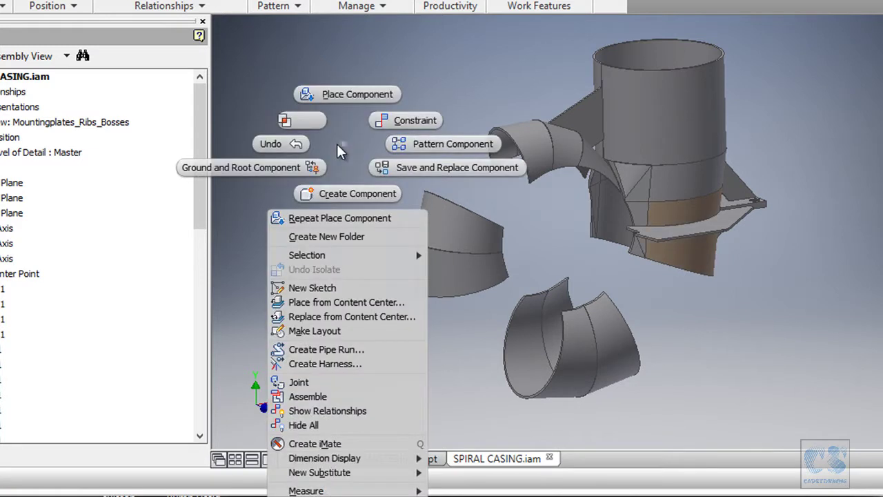
pyautogui.click(405, 168)
pyautogui.moveTo(200, 188); pyautogui.dragTo(193, 320)
pyautogui.scroll(-7, 269, 324)
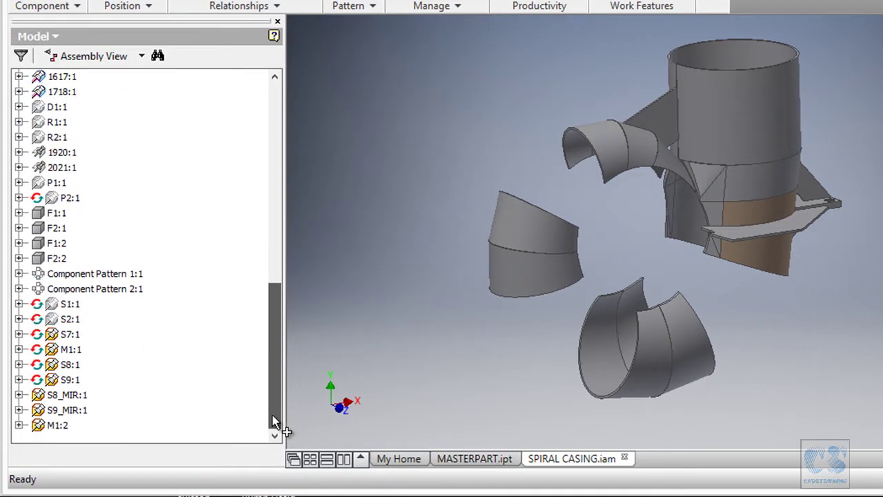
pyautogui.click(55, 424)
pyautogui.click(526, 319)
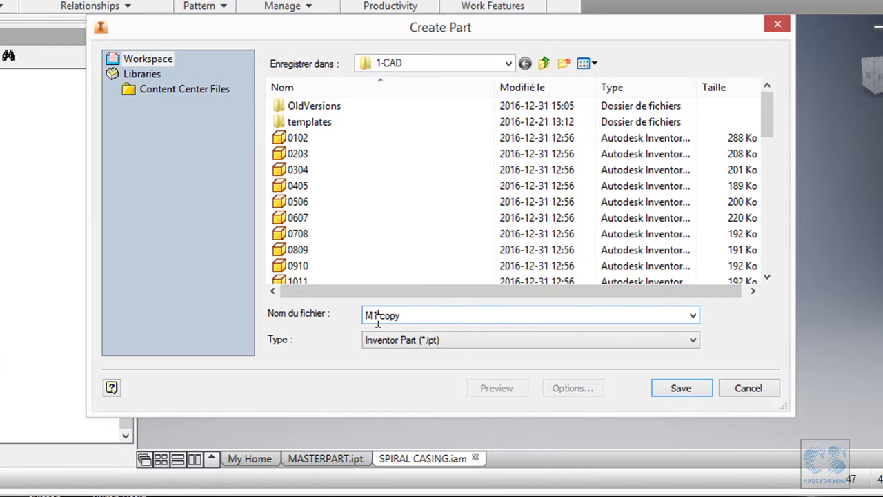
pyautogui.moveTo(371, 316); pyautogui.dragTo(410, 316)
pyautogui.write('2')
pyautogui.click(681, 388)
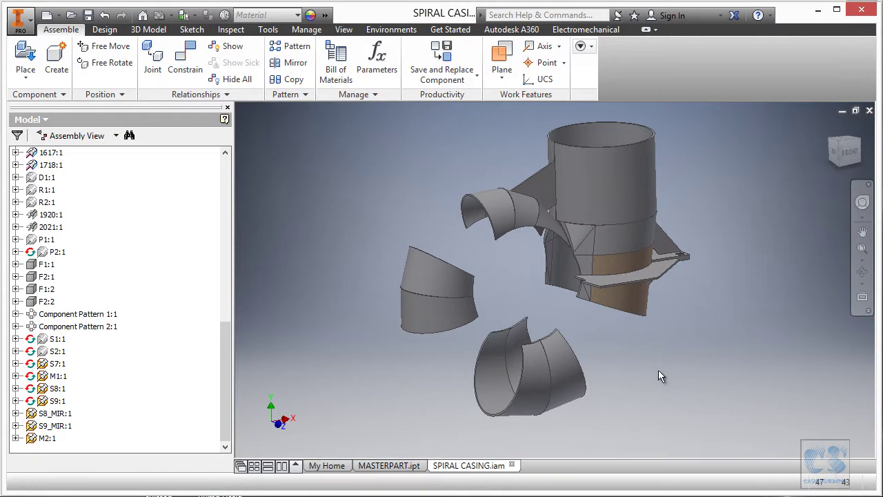
# Step: Edit M2 in place and roll its End of Part marker back to directly below Surface1
pyautogui.rightClick(52, 438)
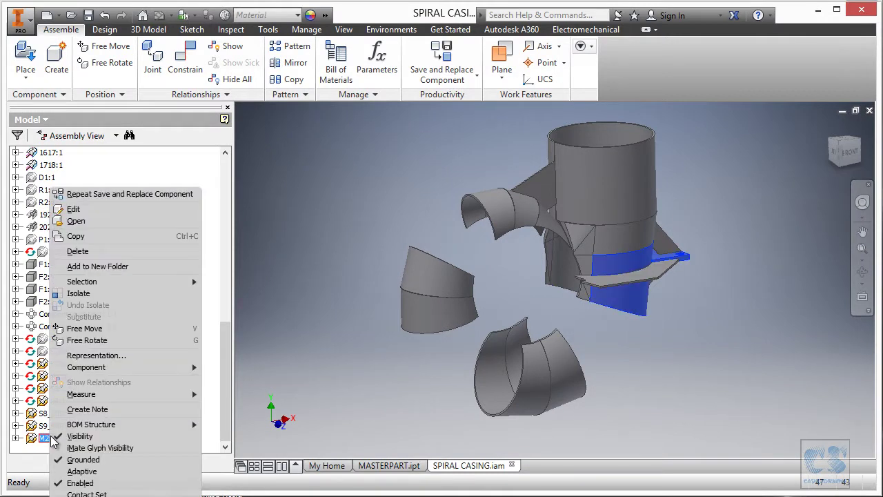
pyautogui.click(90, 207)
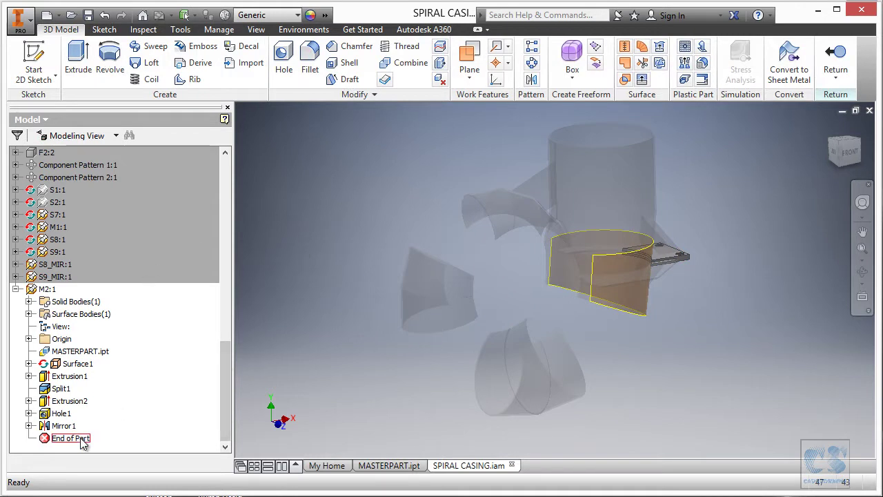
pyautogui.moveTo(80, 442); pyautogui.dragTo(91, 386)
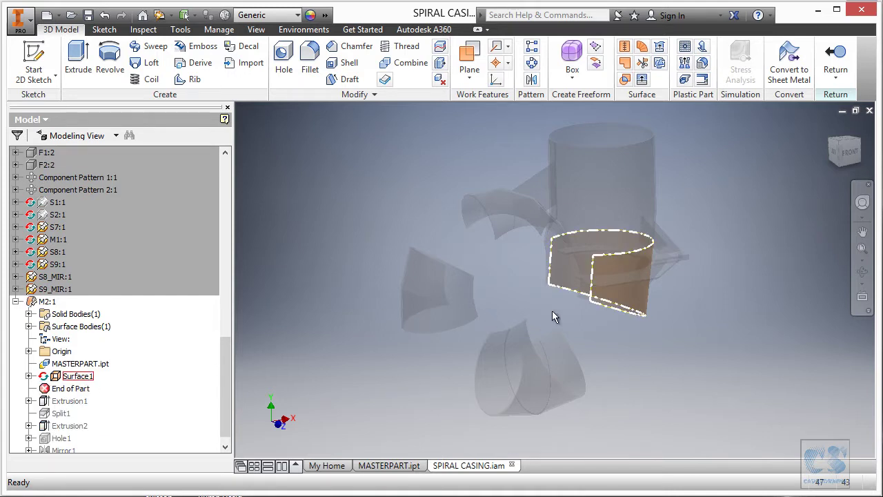
# Step: Redefine Surface1 by face selection, using the outer face of the lower shell segment where M2 attaches on the print
pyautogui.rightClick(77, 376)
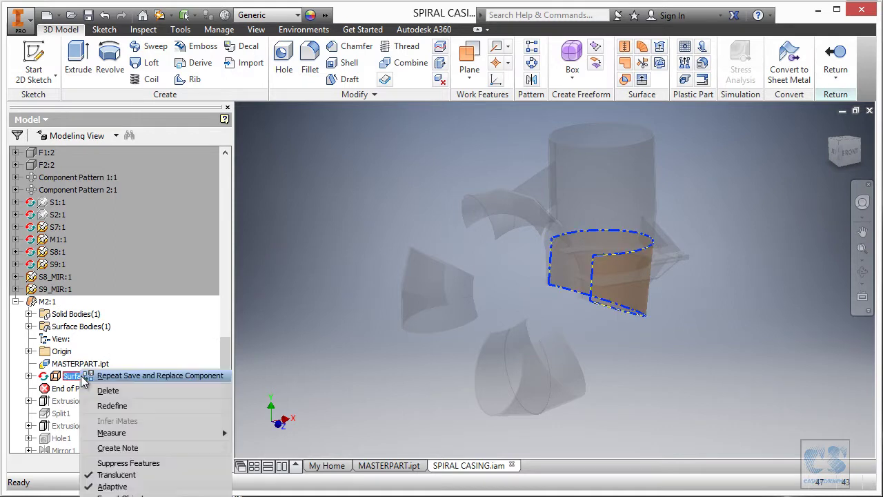
pyautogui.click(111, 406)
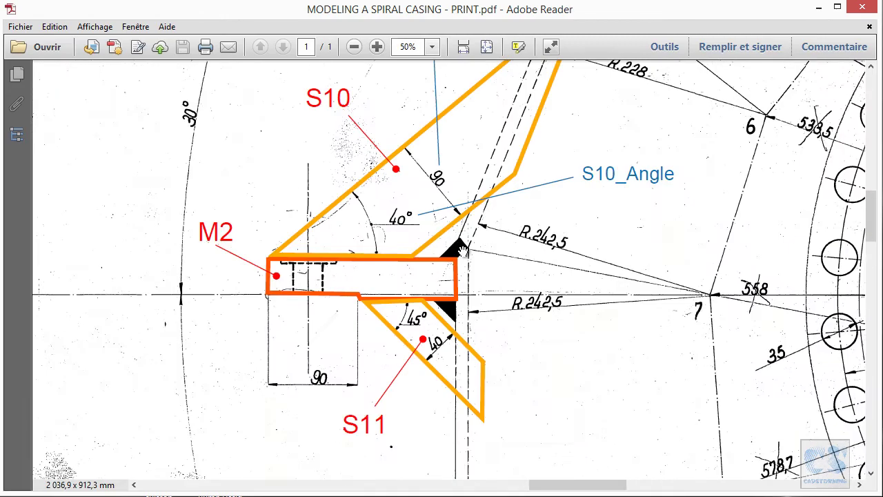
pyautogui.keyDown('ctrl'); pyautogui.scroll(-2, 486, 288); pyautogui.keyUp('ctrl')
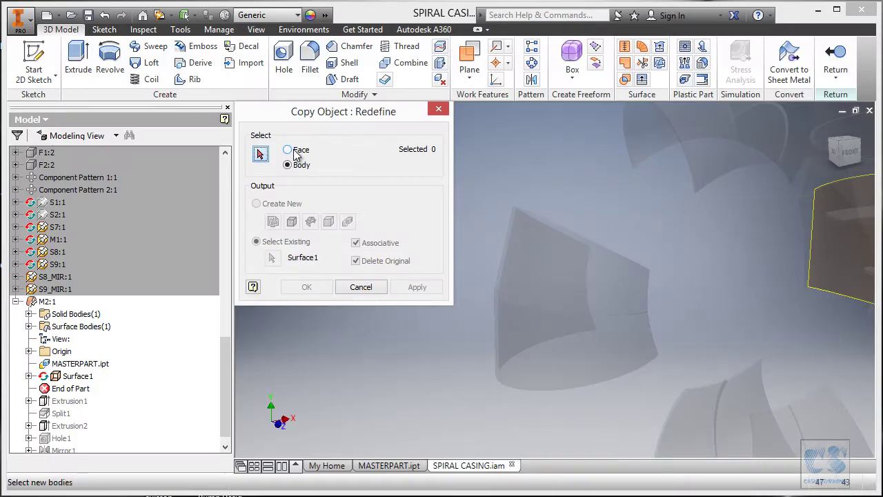
pyautogui.click(287, 150)
pyautogui.scroll(5, 476, 315)
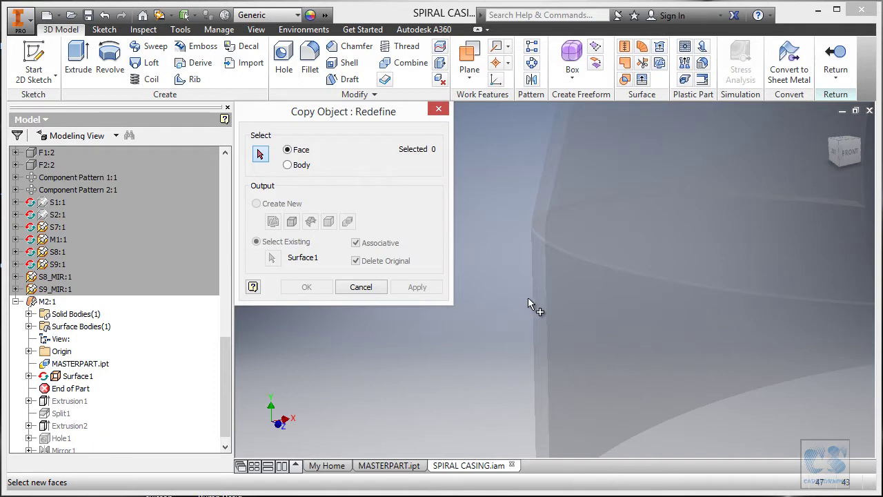
pyautogui.click(534, 303)
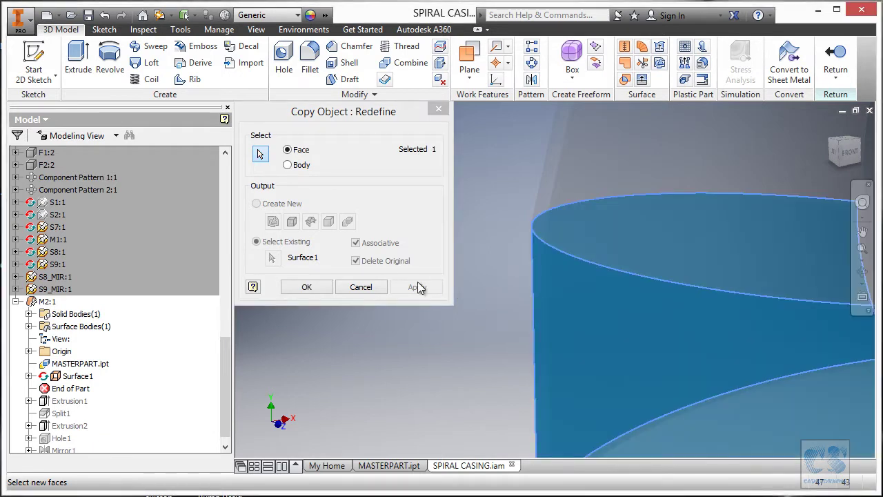
pyautogui.click(312, 285)
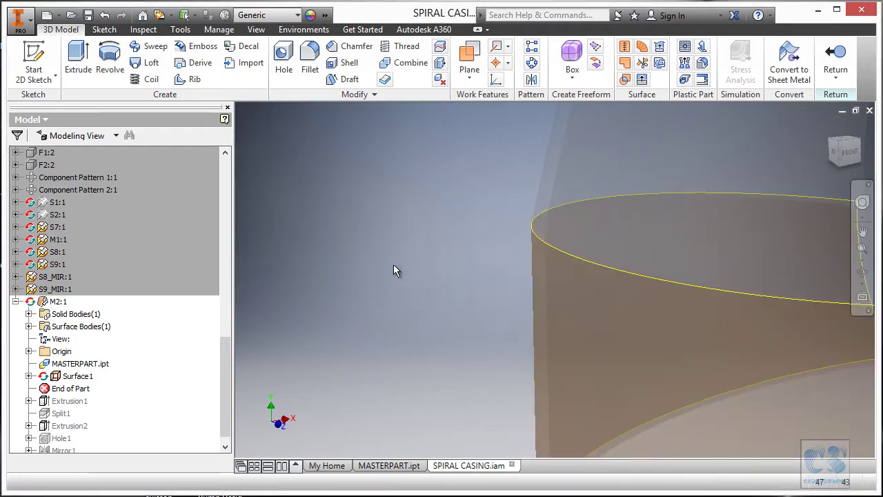
pyautogui.scroll(-5, 372, 276)
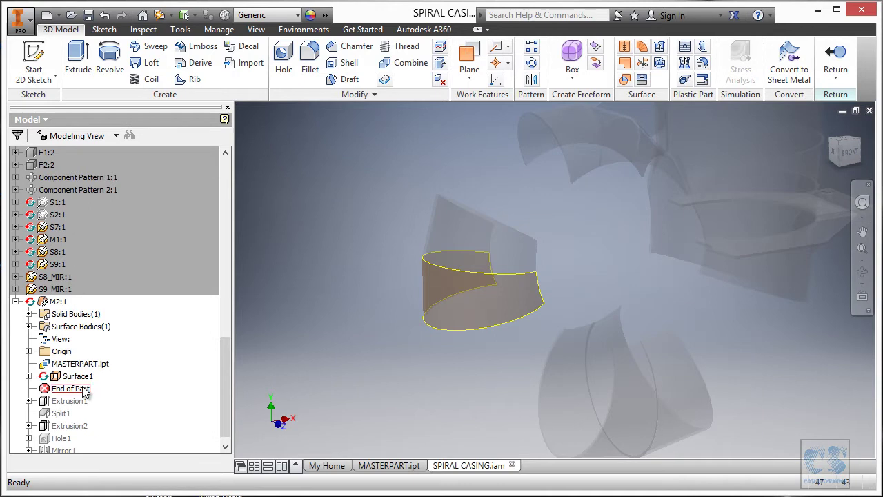
# Step: Move M2's End of Part marker below Extrusion1 and open its Sketch1 for editing
pyautogui.moveTo(84, 392); pyautogui.dragTo(83, 401)
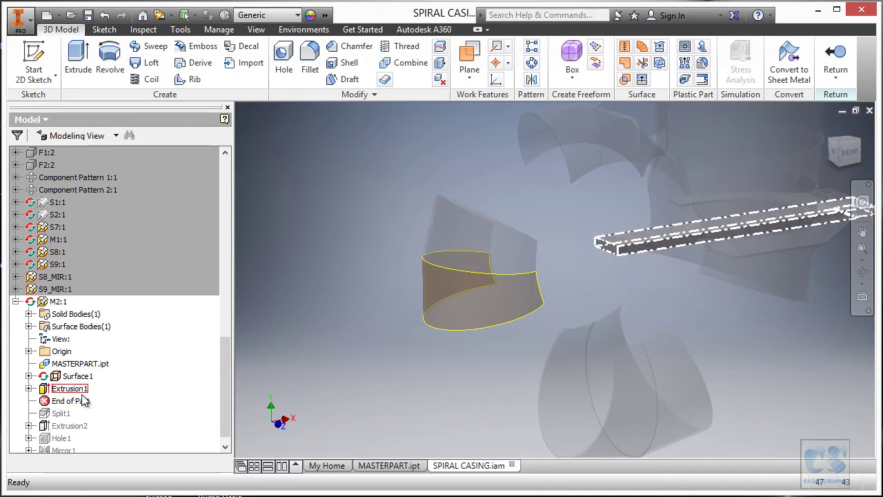
pyautogui.scroll(-3, 377, 268)
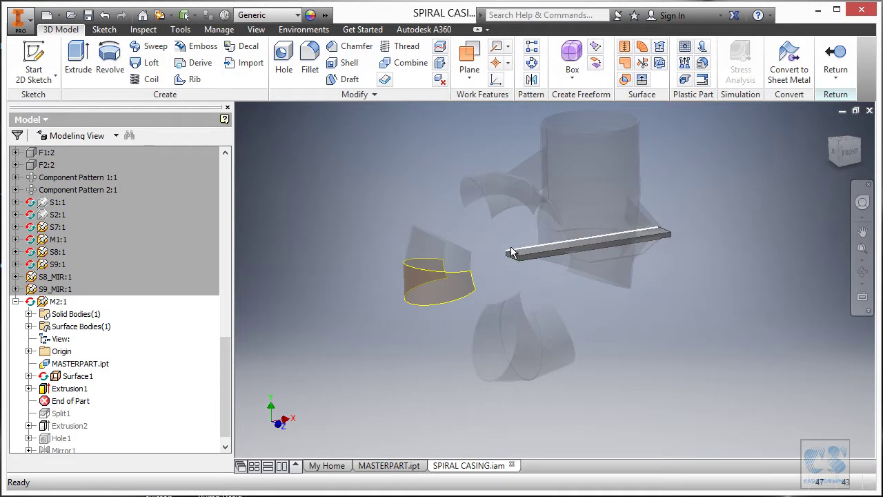
pyautogui.click(29, 388)
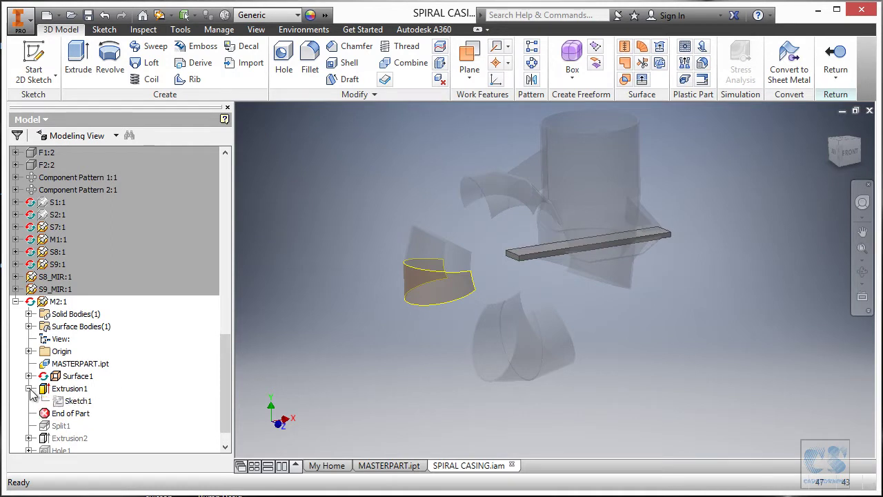
pyautogui.click(77, 401)
pyautogui.click(598, 216)
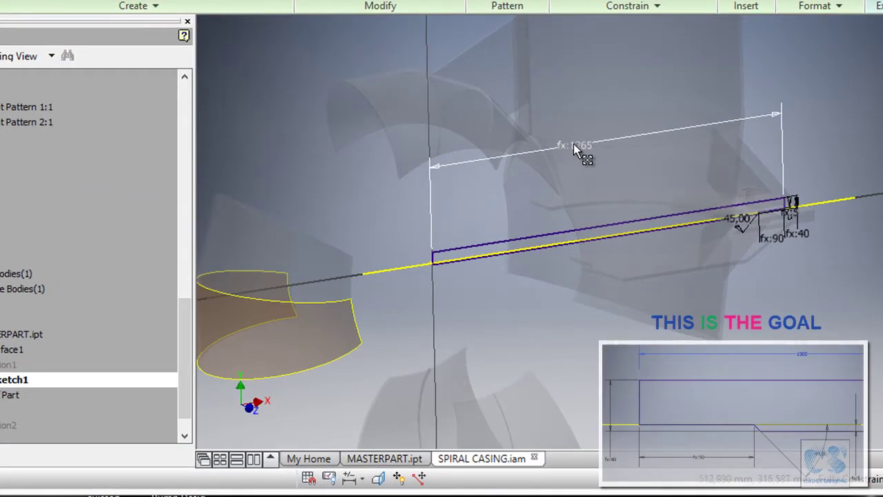
# Step: Make the 1265 mm dimension driven and move the profile's short end line across the vertical axis, to about 930 mm on the opposite side
pyautogui.rightClick(574, 144)
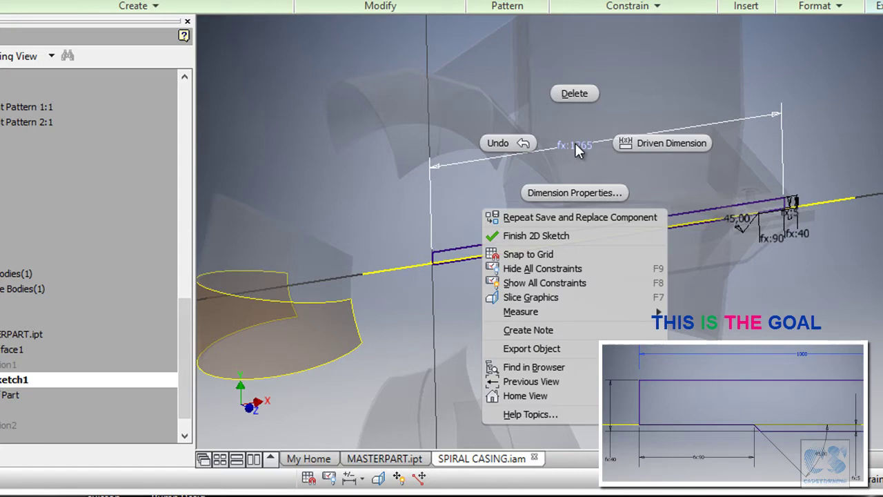
pyautogui.click(669, 141)
pyautogui.scroll(3, 825, 190)
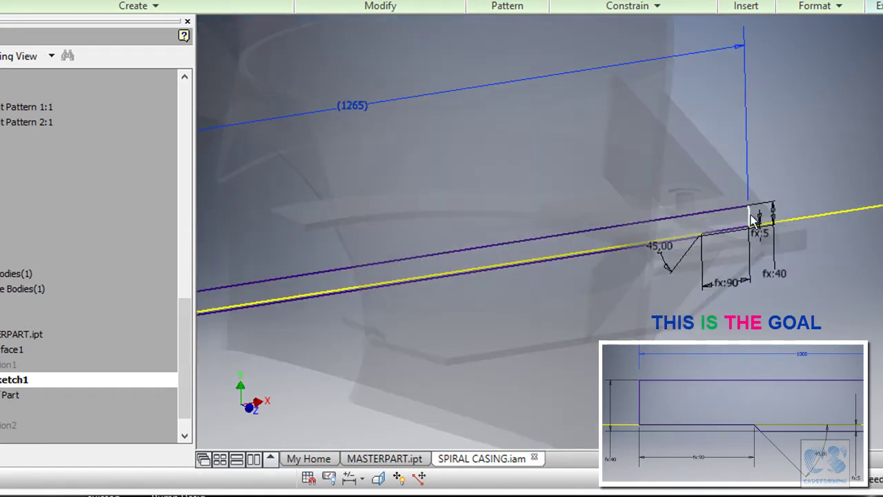
pyautogui.moveTo(750, 214); pyautogui.dragTo(256, 273)
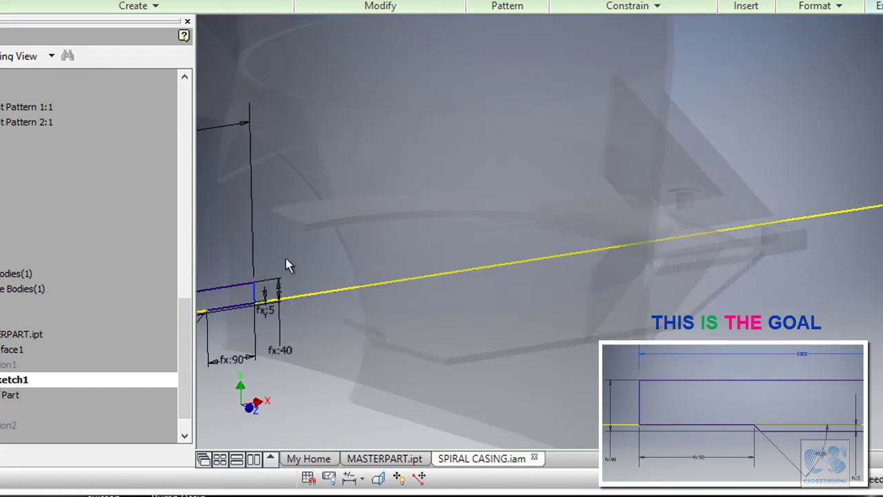
pyautogui.scroll(-3, 861, 201)
pyautogui.scroll(-2, 864, 204)
pyautogui.scroll(5, 839, 205)
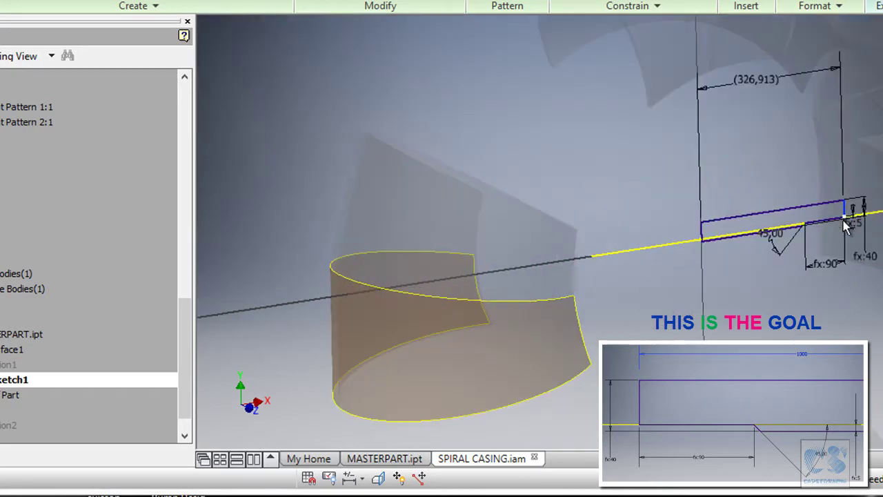
pyautogui.moveTo(843, 211); pyautogui.dragTo(293, 259)
pyautogui.scroll(2, 570, 163)
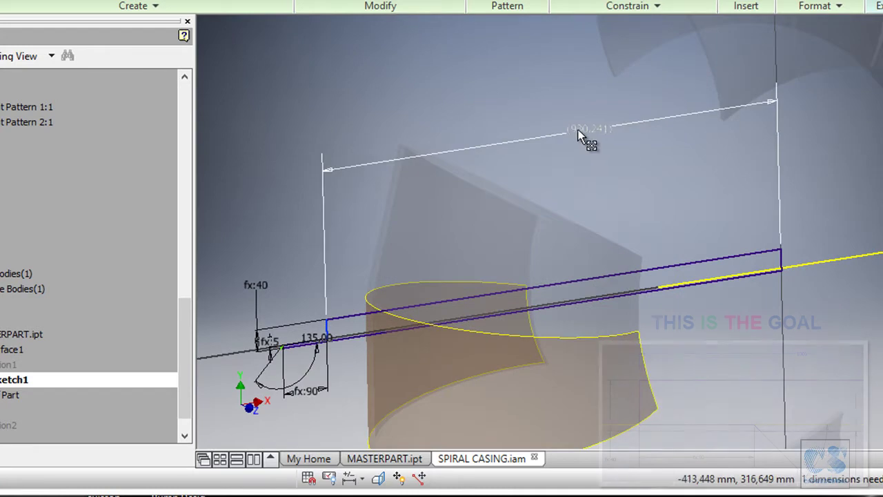
pyautogui.rightClick(582, 128)
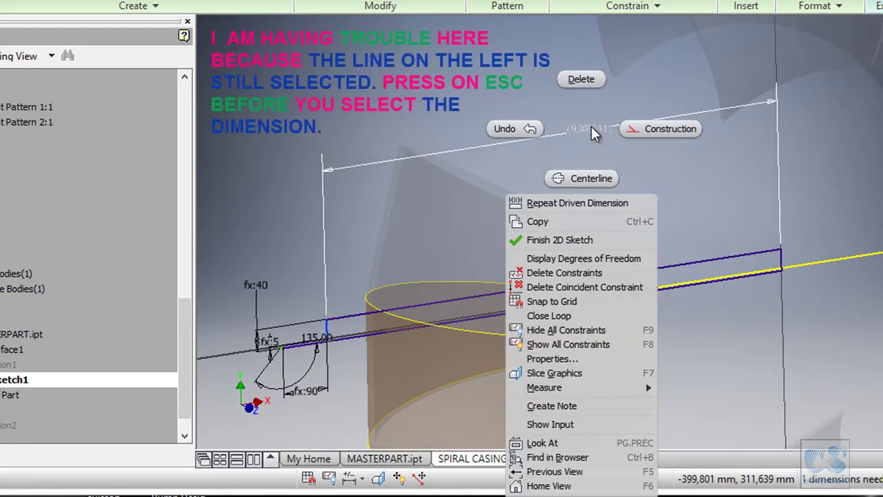
pyautogui.press('Escape')
pyautogui.rightClick(585, 135)
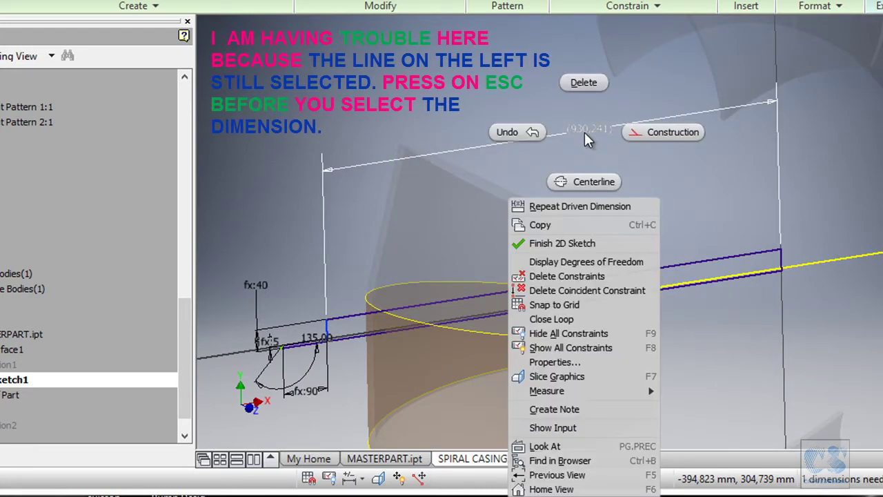
pyautogui.click(580, 207)
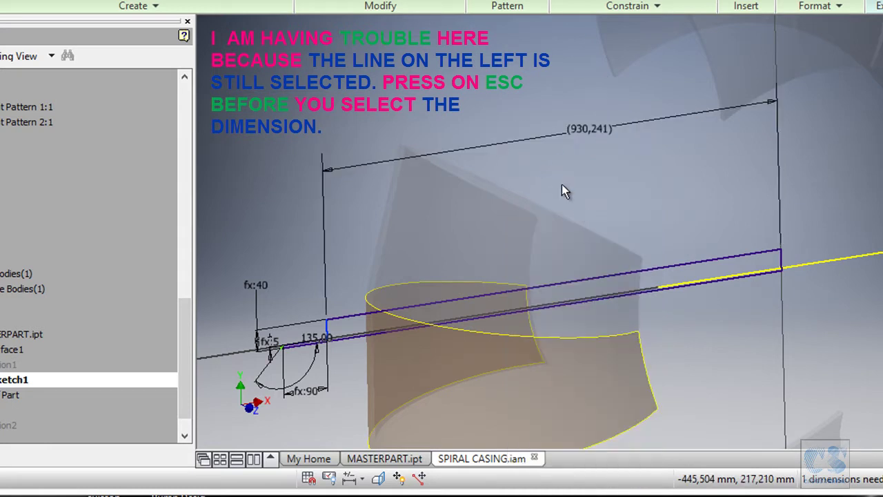
# Step: Make the profile's long dimension to the vertical axis driving again and set it to the parameter M2_distance_to_axis
pyautogui.click(588, 129)
pyautogui.rightClick(588, 128)
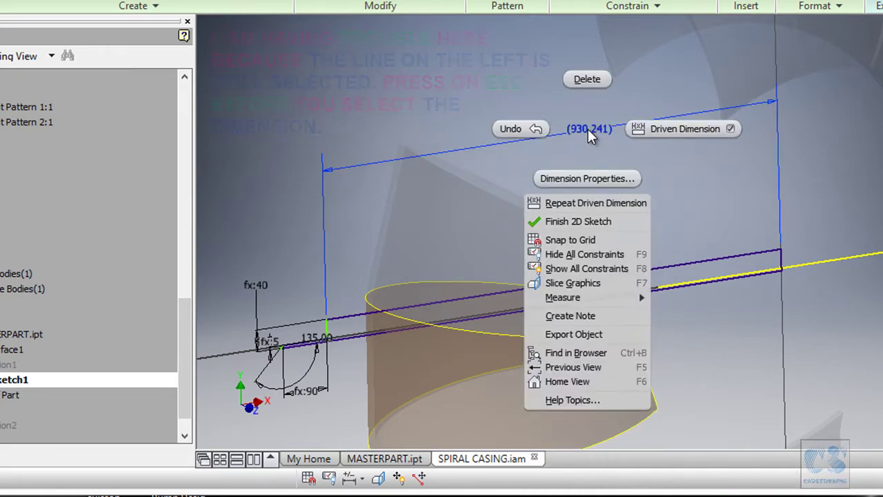
pyautogui.click(698, 127)
pyautogui.click(517, 160)
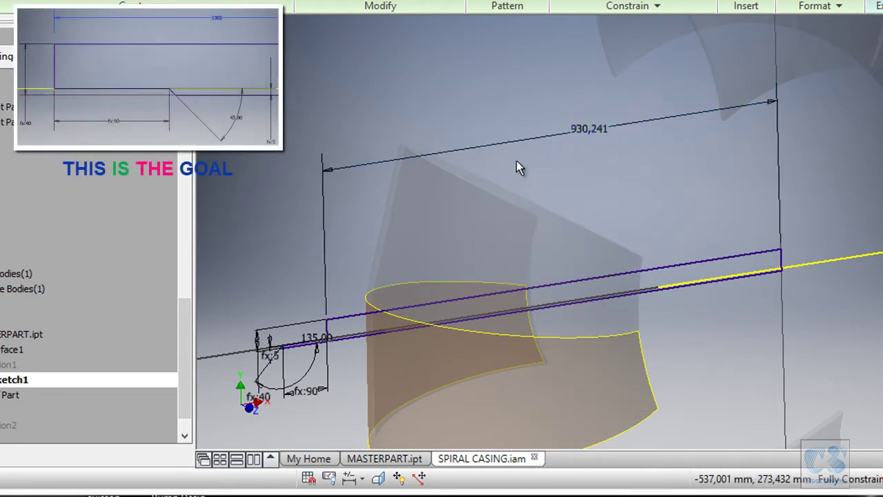
pyautogui.doubleClick(590, 129)
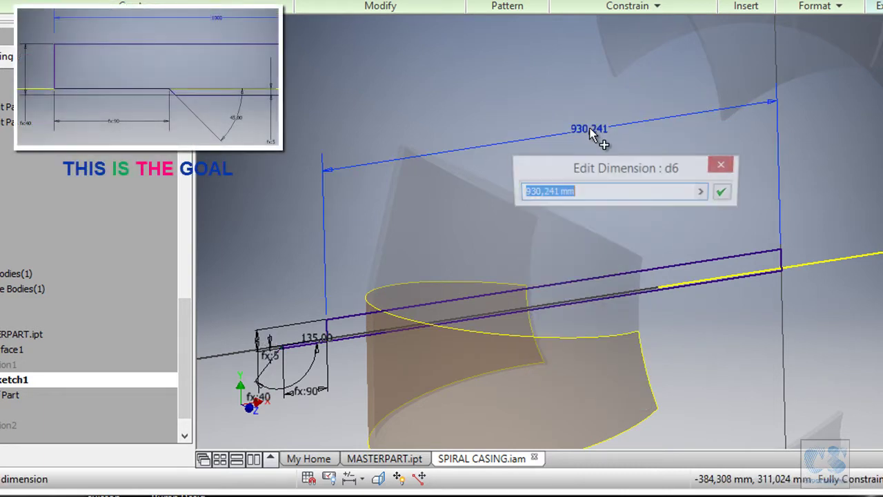
pyautogui.click(704, 192)
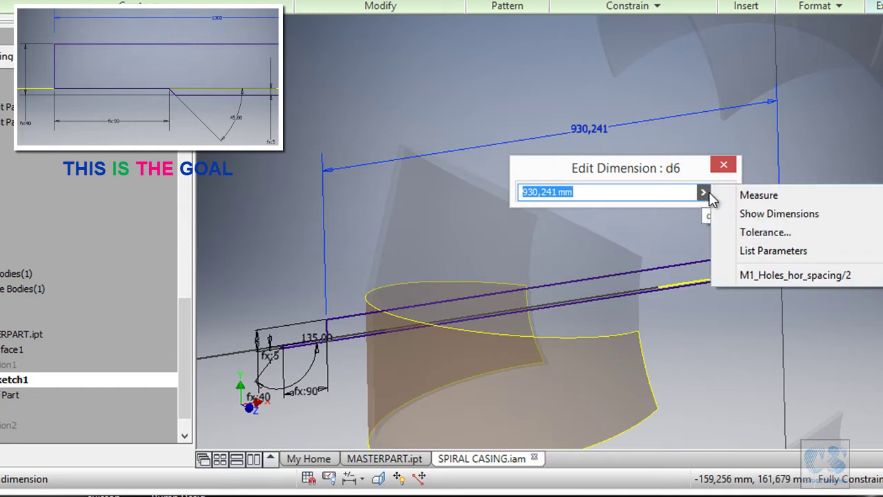
pyautogui.click(773, 251)
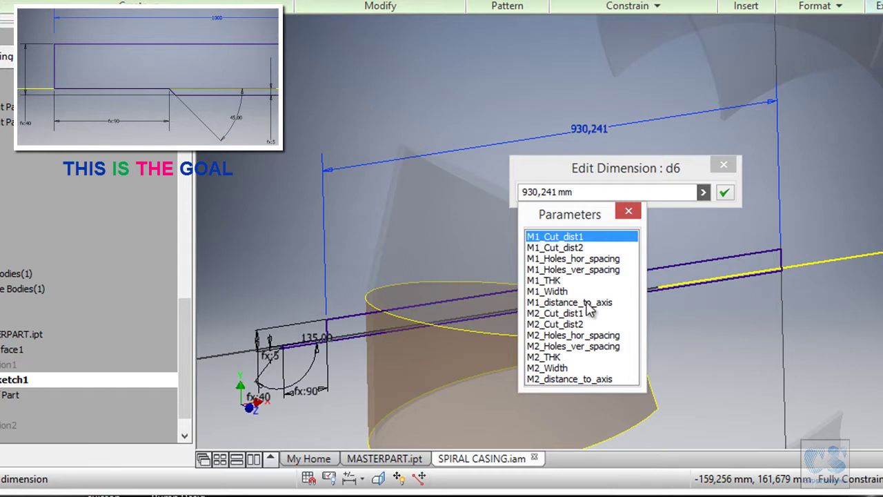
pyautogui.click(579, 379)
pyautogui.click(726, 192)
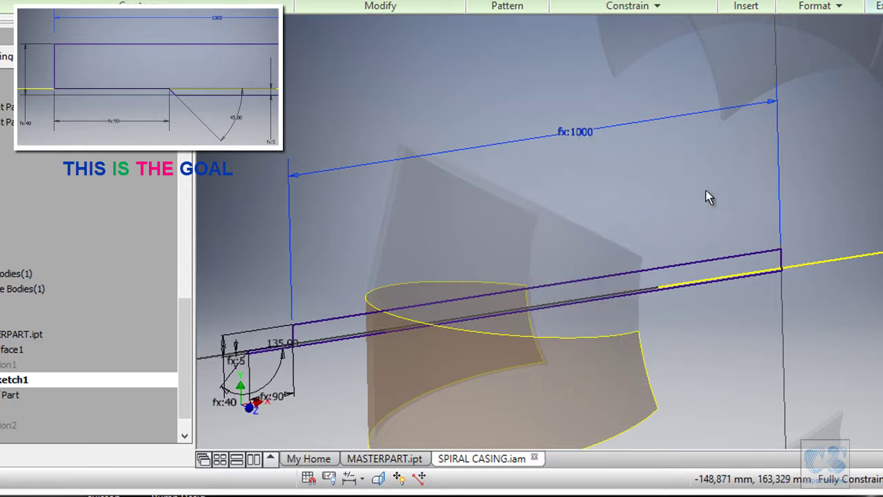
# Step: Make the 90 mm dimension driven and move the short slanted line to the inner side of the end line, about 75 mm away
pyautogui.scroll(-2, 676, 184)
pyautogui.scroll(6, 458, 272)
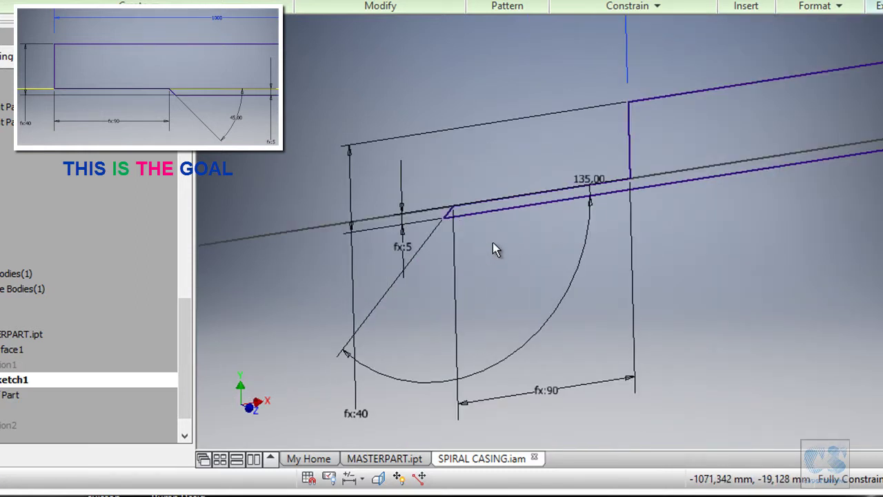
pyautogui.rightClick(547, 392)
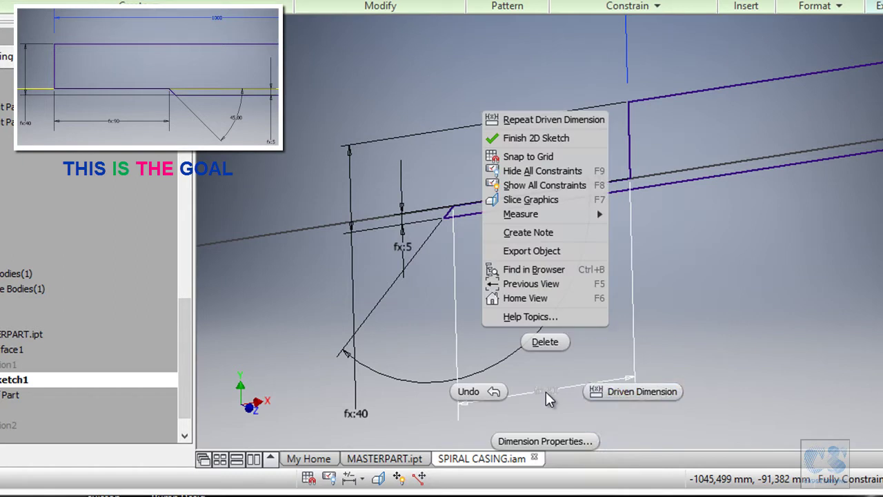
pyautogui.click(616, 393)
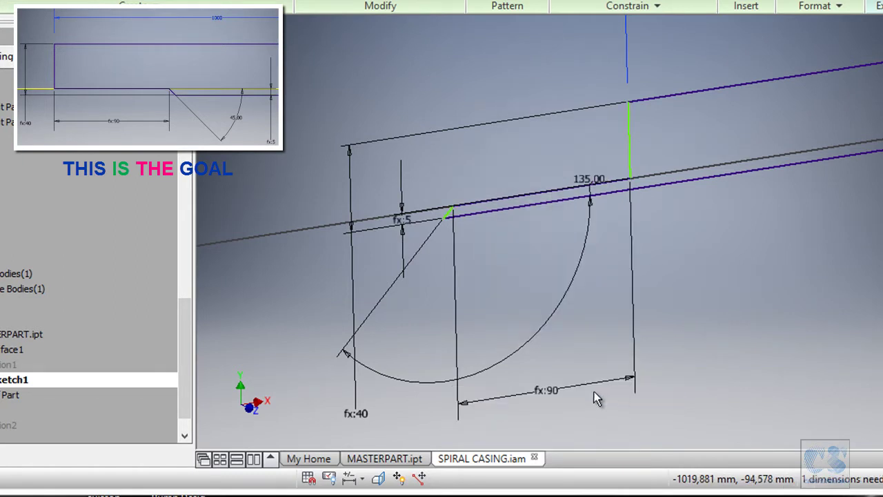
pyautogui.scroll(2, 487, 172)
pyautogui.scroll(2, 479, 191)
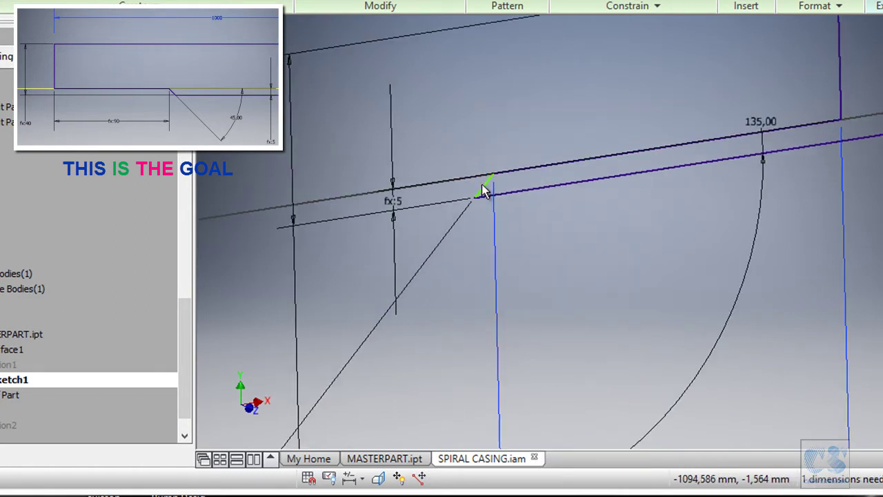
pyautogui.click(483, 186)
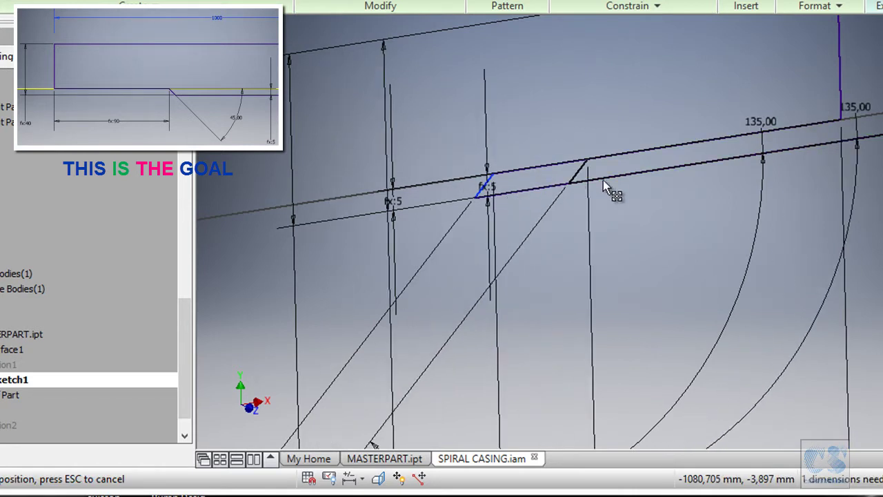
pyautogui.scroll(-3, 855, 176)
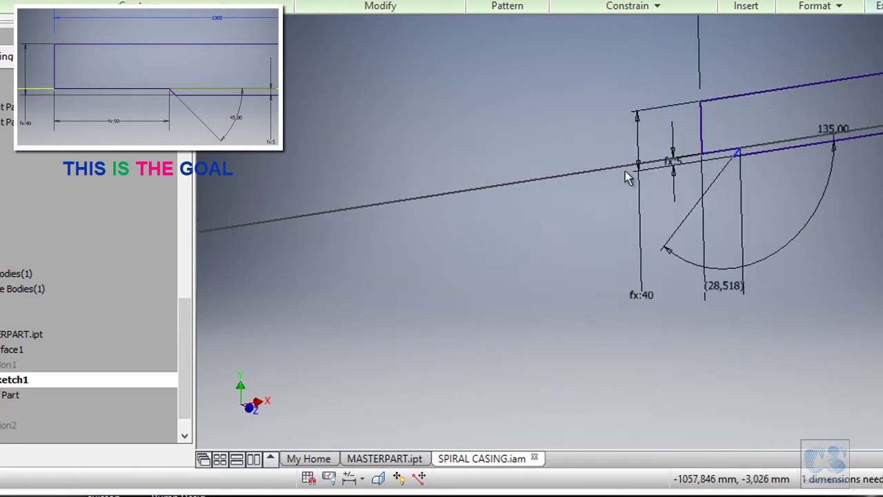
pyautogui.scroll(3, 644, 172)
pyautogui.scroll(3, 644, 173)
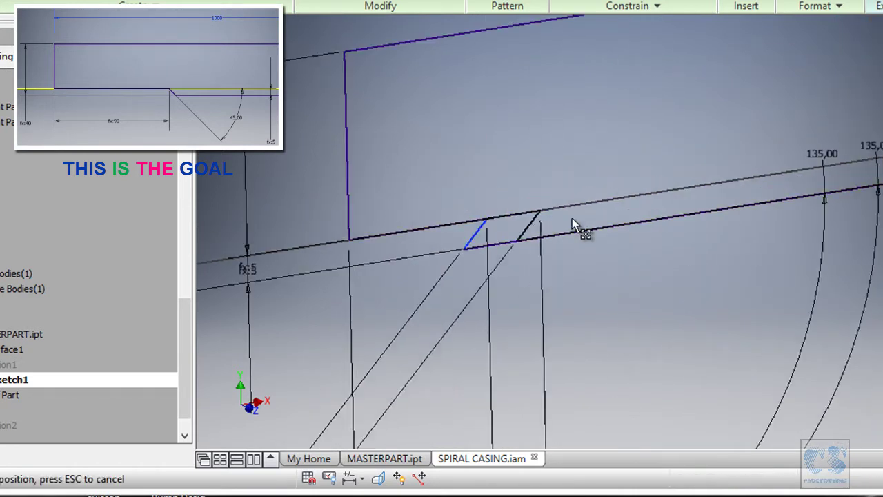
pyautogui.scroll(-5, 608, 195)
pyautogui.scroll(3, 597, 297)
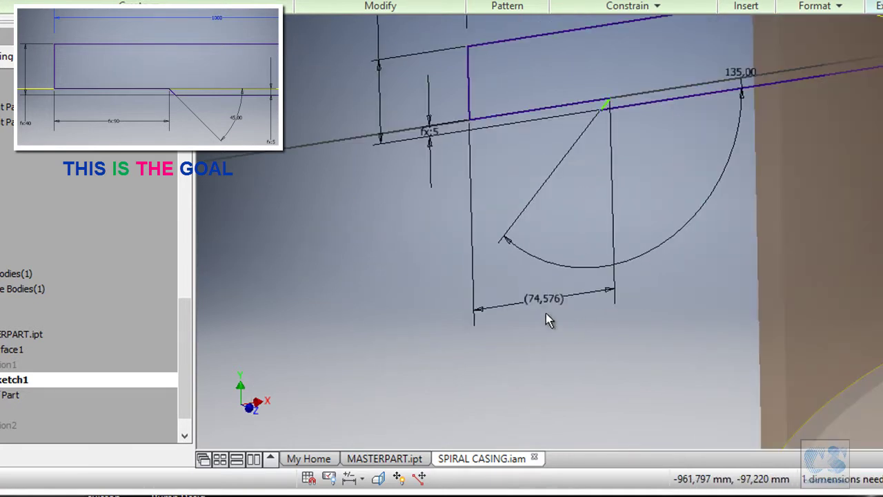
# Step: Make the distance between the end line and the slanted line driving again and set it to the parameter M2_Cut_dist2
pyautogui.rightClick(541, 303)
pyautogui.click(630, 301)
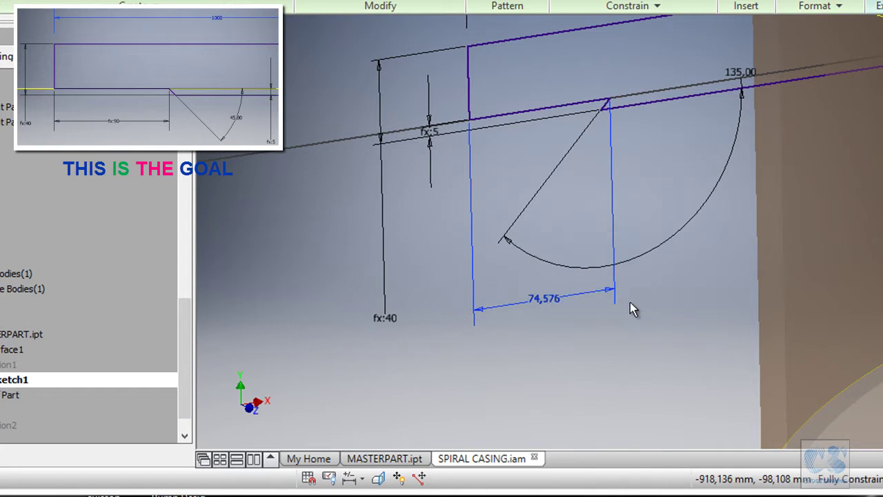
pyautogui.doubleClick(552, 304)
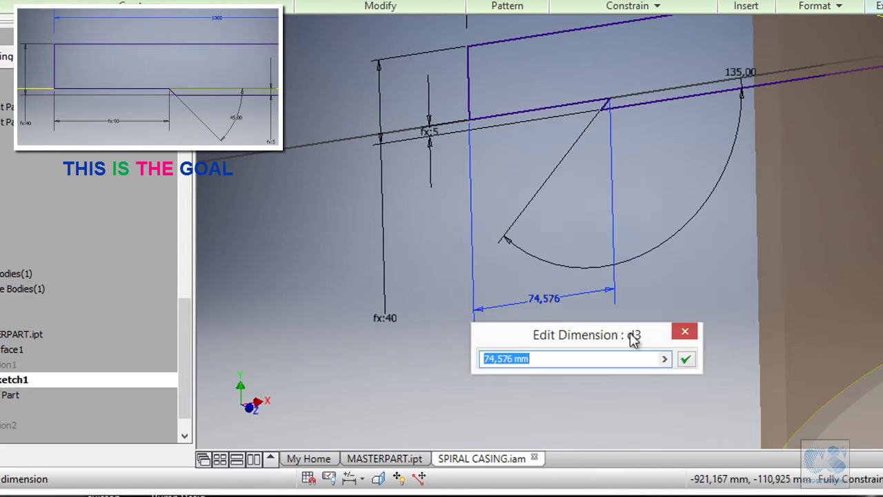
pyautogui.moveTo(640, 341); pyautogui.dragTo(498, 220)
pyautogui.click(523, 237)
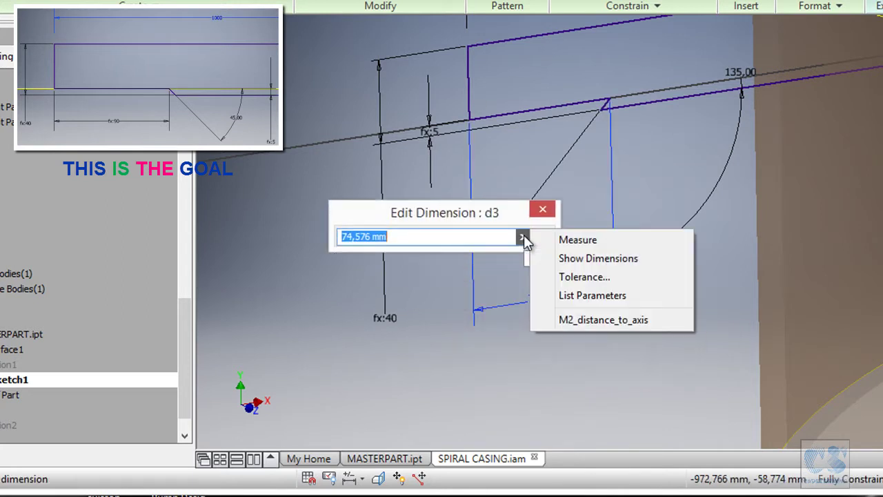
pyautogui.click(594, 296)
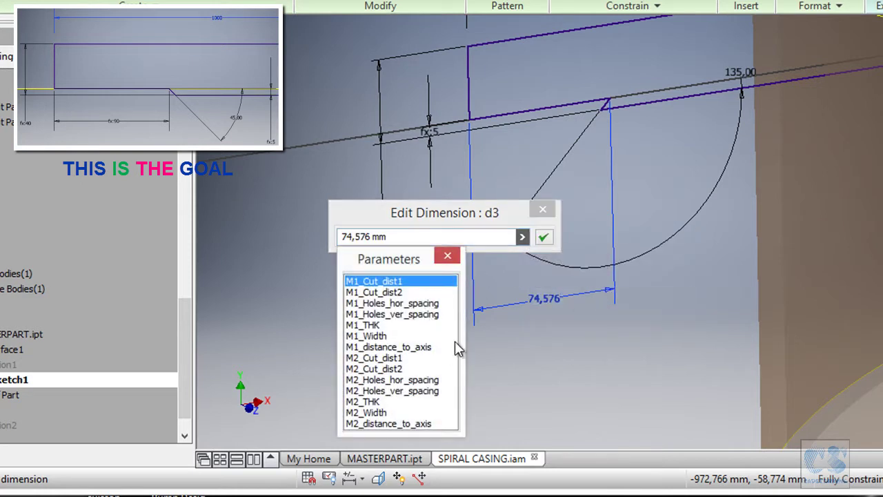
pyautogui.click(376, 369)
pyautogui.click(545, 237)
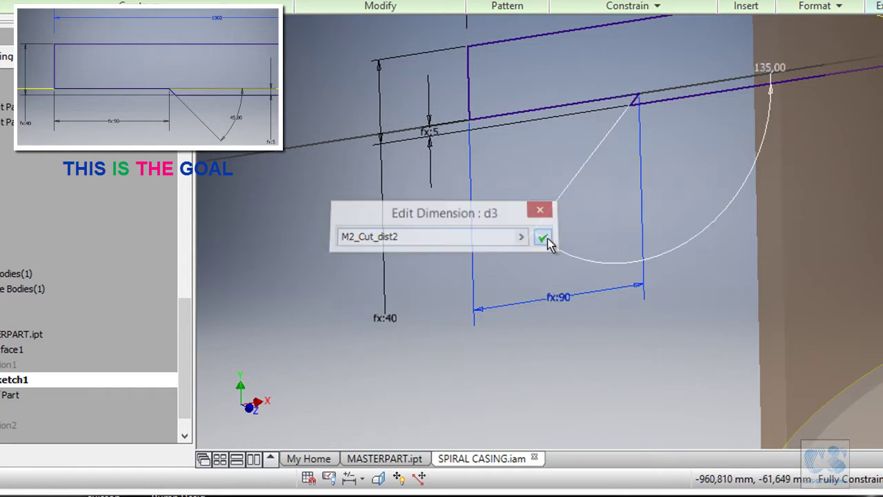
# Step: Delete the 135° angle dimension and tilt the short slanted line the opposite way, to about 40°
pyautogui.scroll(-2, 525, 307)
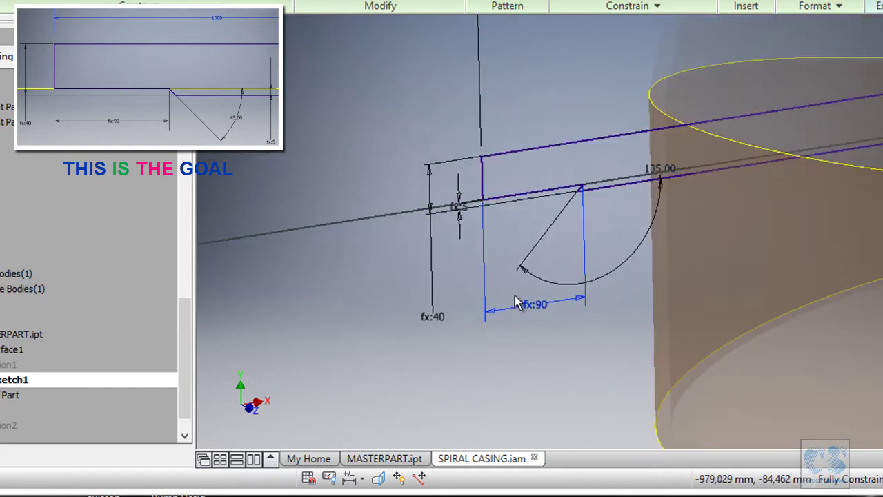
pyautogui.scroll(4, 600, 205)
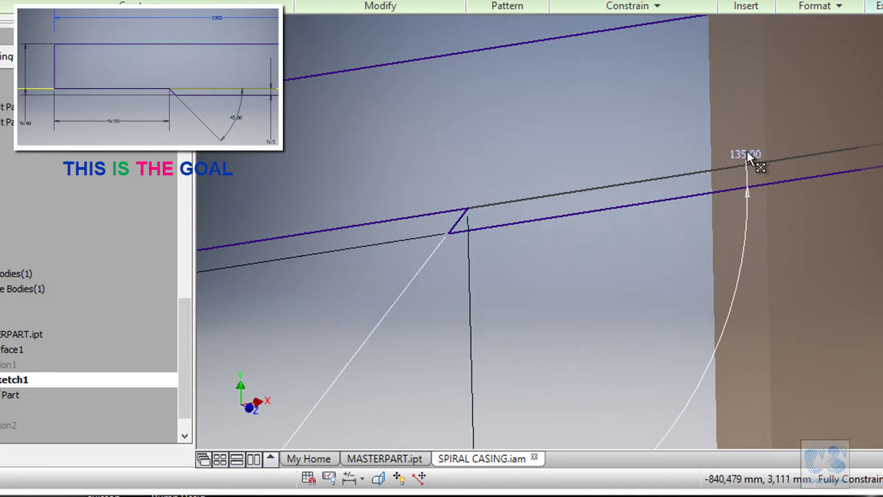
pyautogui.scroll(-2, 717, 176)
pyautogui.click(665, 186)
pyautogui.press('Delete')
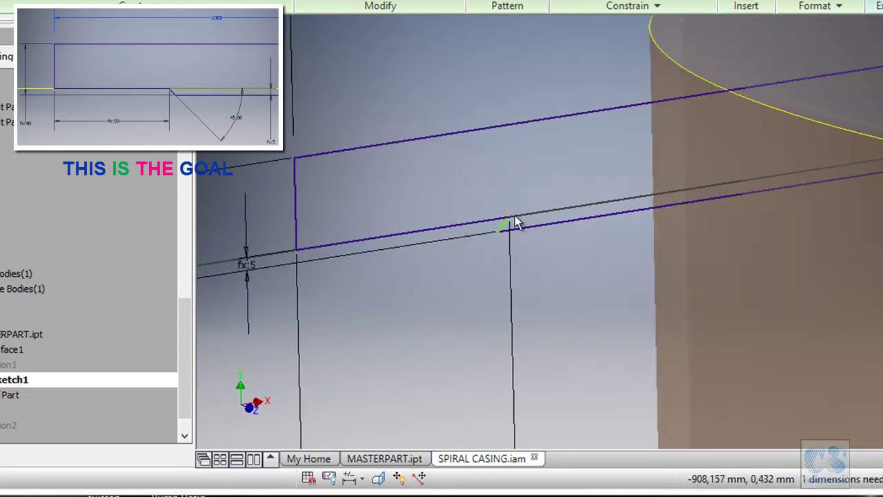
pyautogui.scroll(4, 515, 216)
pyautogui.moveTo(454, 270); pyautogui.dragTo(503, 268)
pyautogui.click(538, 265)
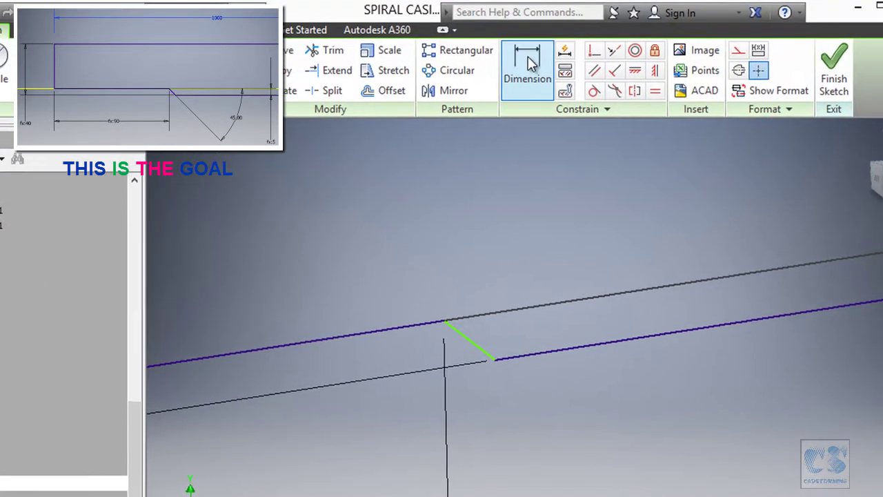
# Step: Add a 45° angle dimension between the slanted line and the adjoining lower edge of the profile
pyautogui.click(528, 60)
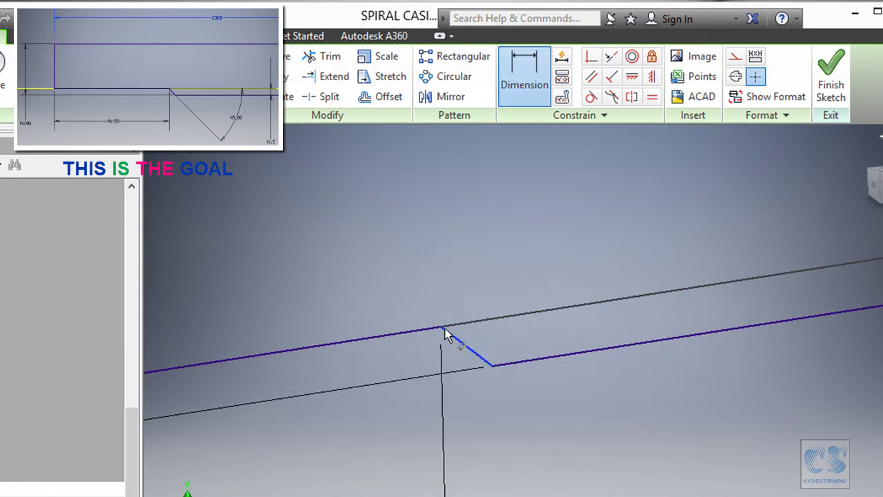
pyautogui.click(423, 329)
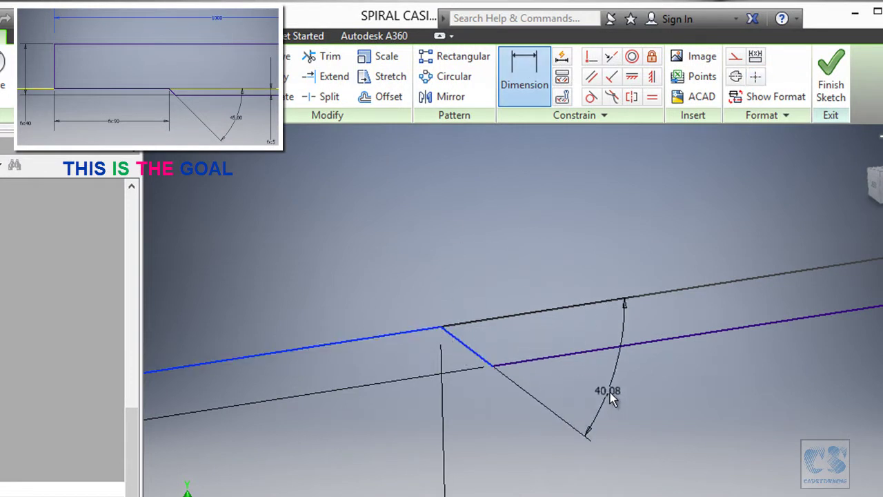
pyautogui.click(612, 391)
pyautogui.write('45')
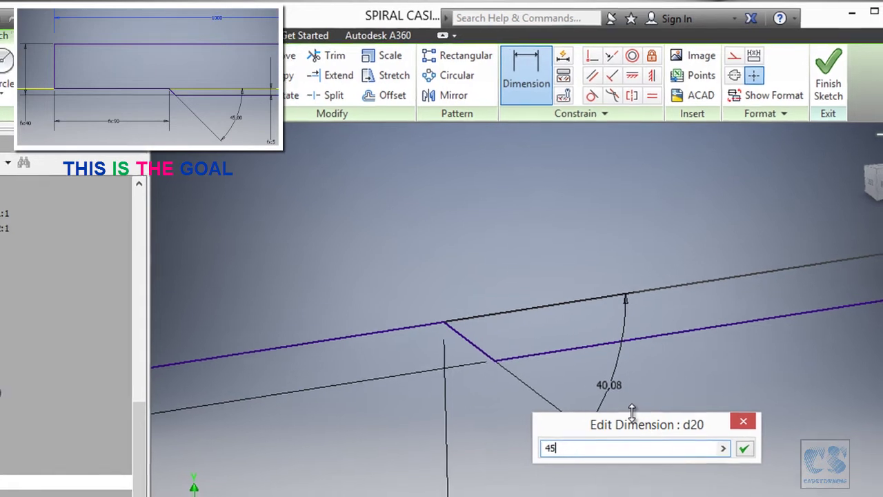
pyautogui.press('Return')
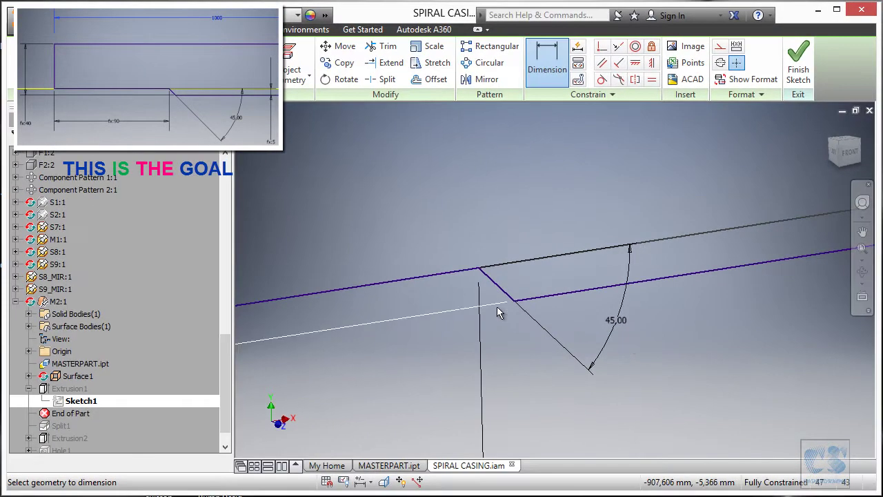
# Step: Link the small 5 mm step offset dimension at the profile's lower edge to the parameter M2_Cut_dist1
pyautogui.scroll(-2, 500, 312)
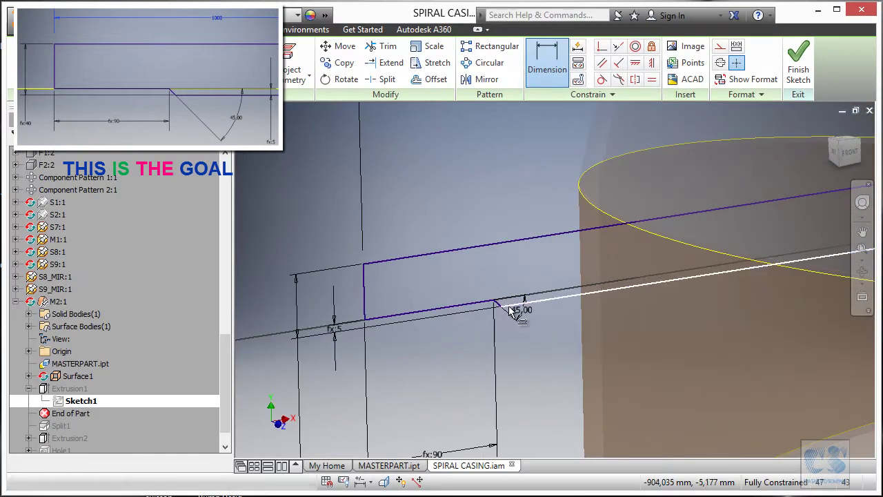
pyautogui.scroll(-1, 442, 301)
pyautogui.scroll(-2, 439, 297)
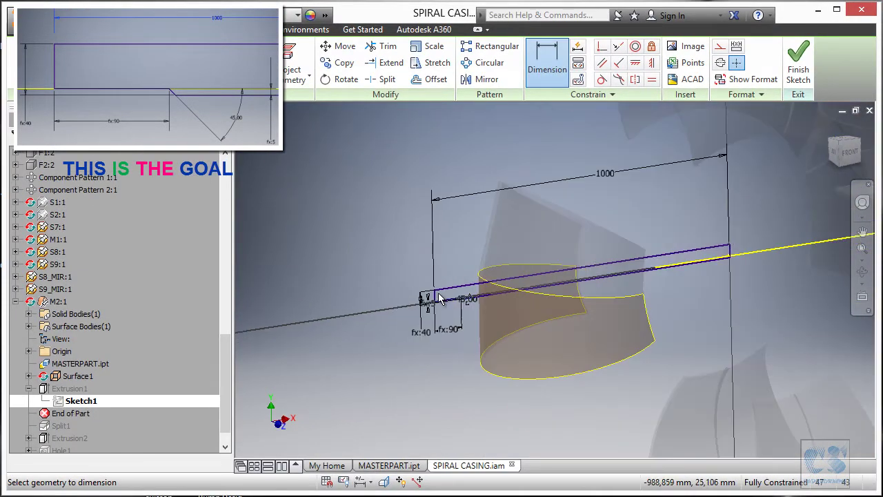
pyautogui.scroll(3, 450, 295)
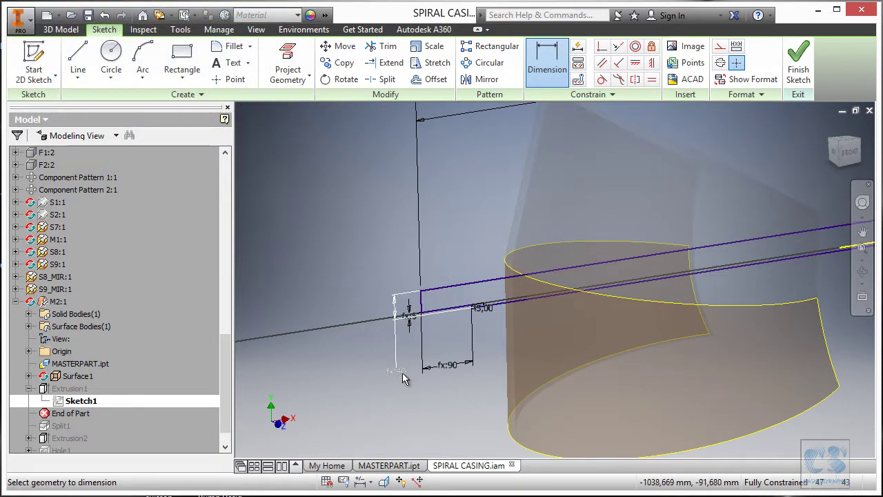
pyautogui.scroll(3, 400, 374)
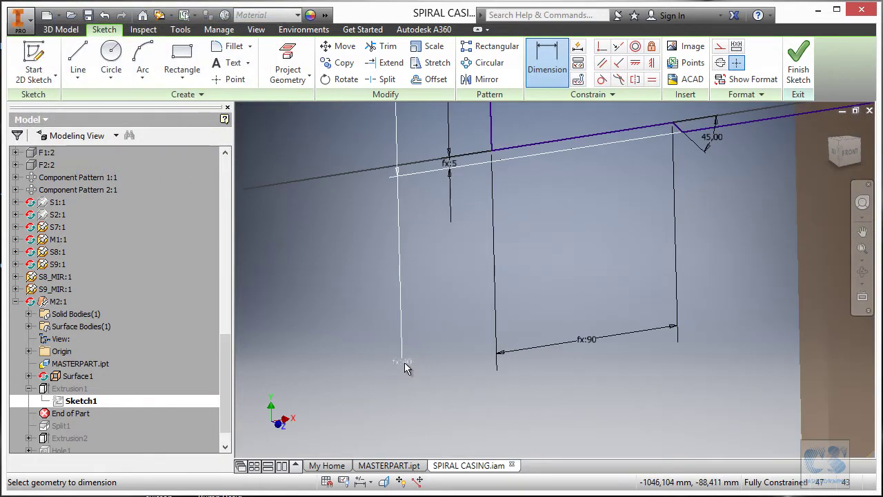
pyautogui.scroll(-2, 404, 363)
pyautogui.rightClick(436, 252)
pyautogui.click(435, 253)
pyautogui.click(432, 250)
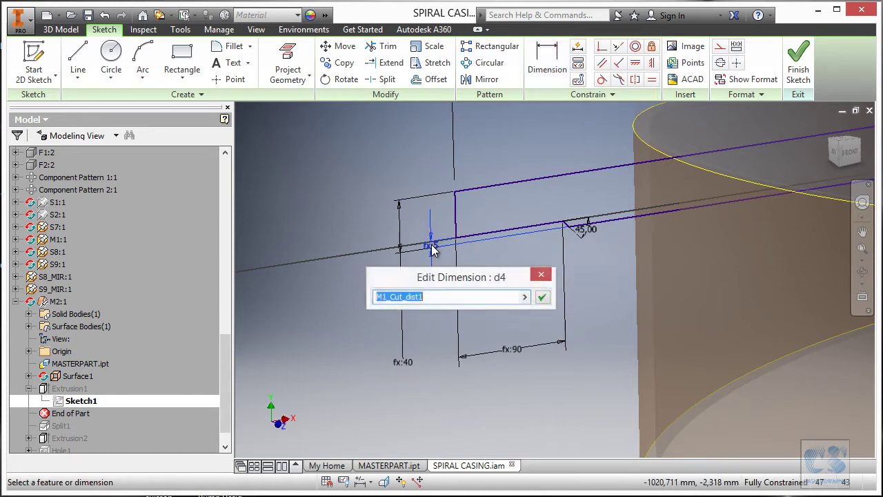
pyautogui.click(524, 296)
pyautogui.click(583, 345)
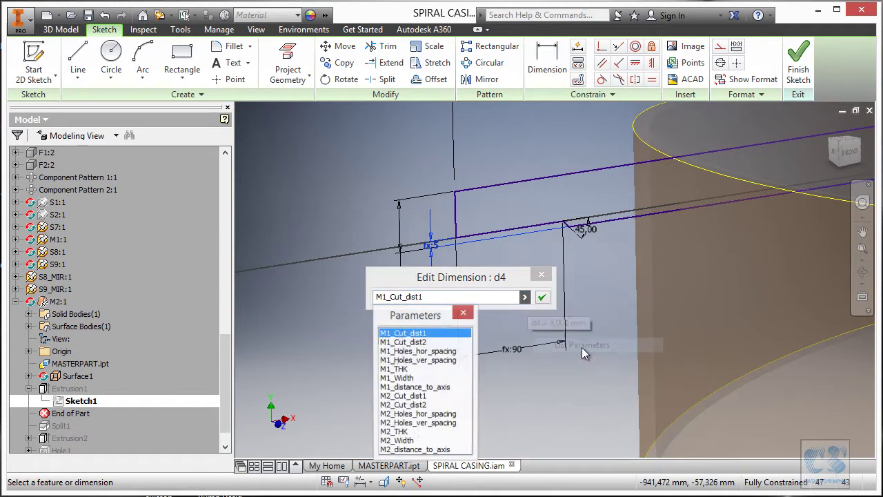
pyautogui.click(407, 396)
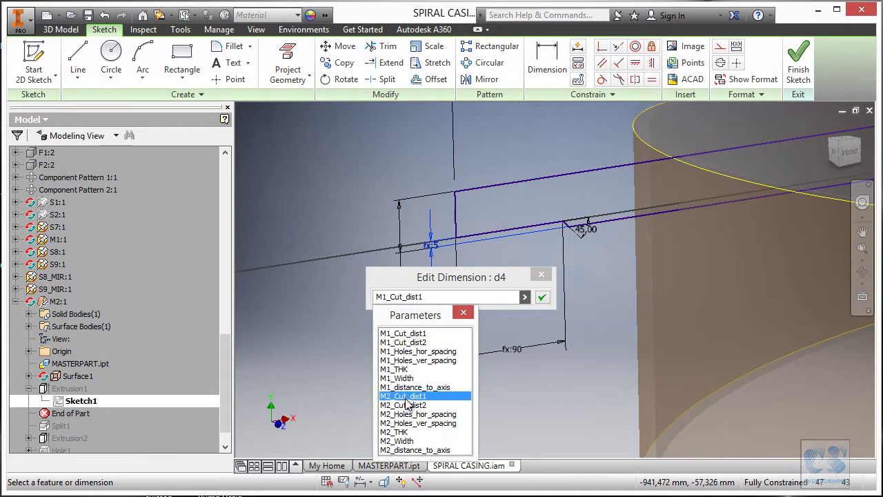
pyautogui.click(542, 296)
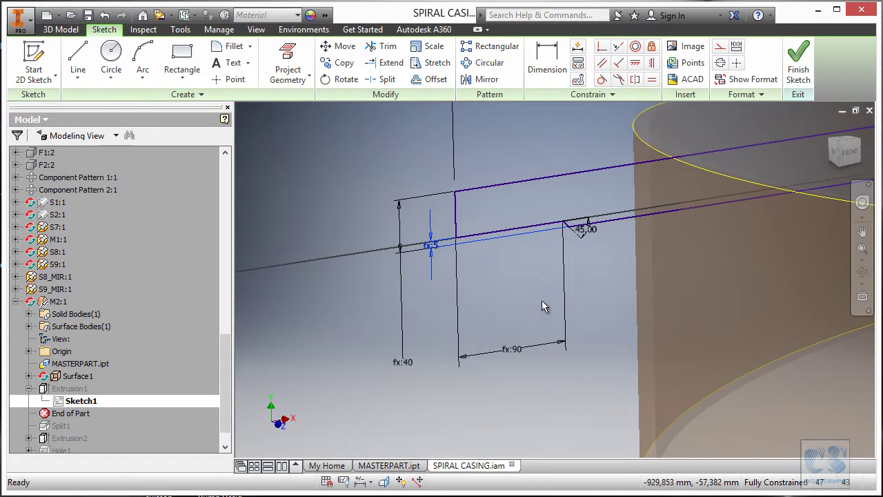
# Step: Link the plate's 40 mm thickness dimension to the parameter M2_THK
pyautogui.doubleClick(408, 367)
pyautogui.moveTo(477, 397); pyautogui.dragTo(545, 277)
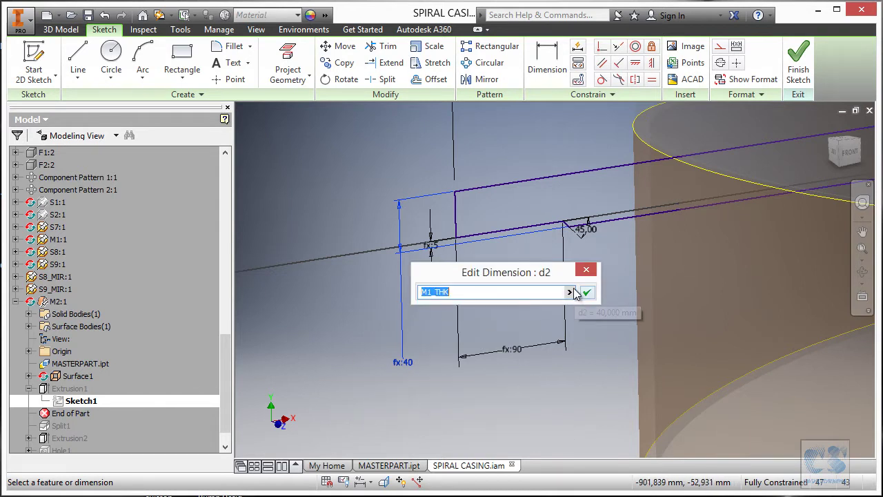
pyautogui.click(570, 293)
pyautogui.click(607, 340)
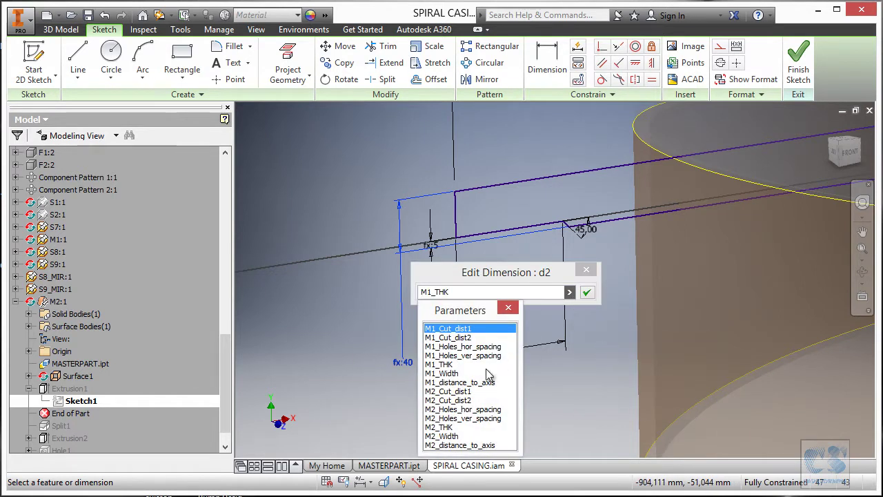
pyautogui.click(445, 429)
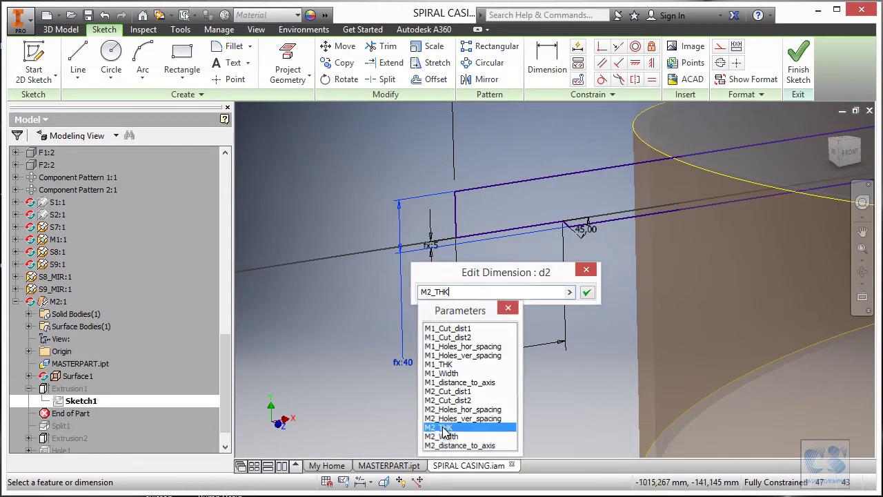
pyautogui.click(587, 293)
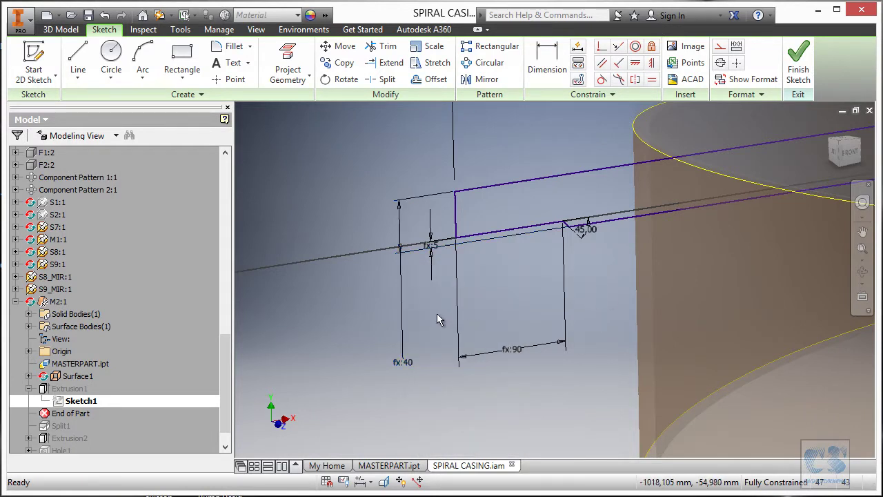
# Step: Finish editing Sketch1 of plate M2 and check the rebuilt extrusion from the front
pyautogui.scroll(-3, 552, 293)
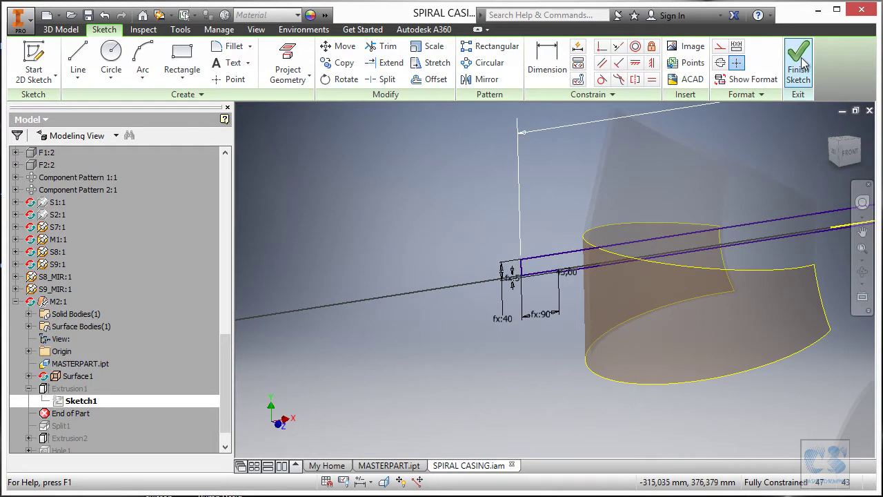
pyautogui.click(798, 61)
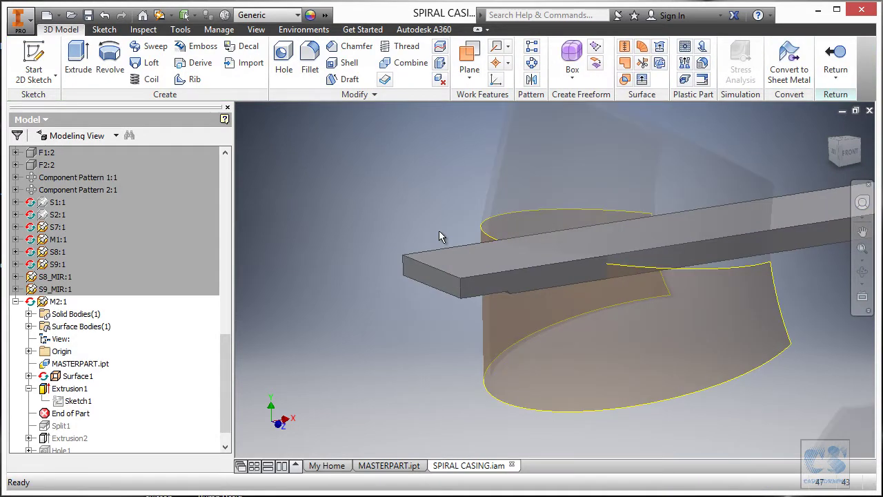
pyautogui.scroll(-2, 425, 246)
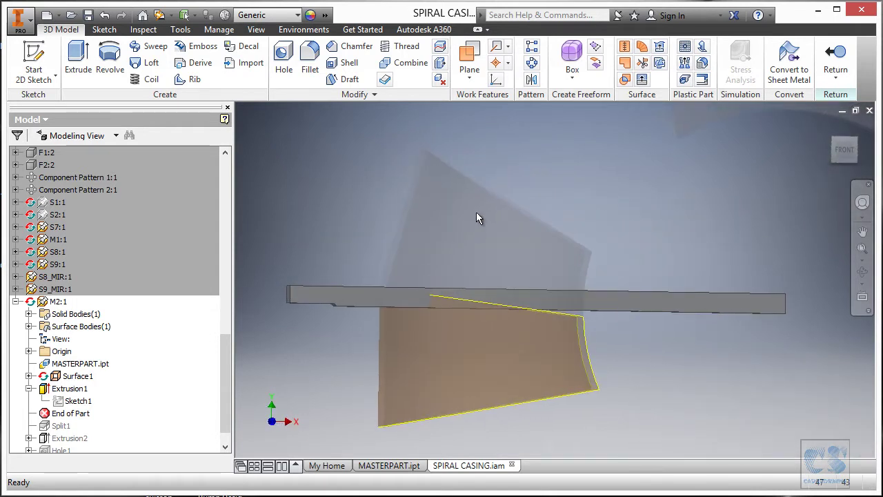
pyautogui.moveTo(461, 232)
pyautogui.keyDown('shift'); pyautogui.mouseDown(button='middle')
pyautogui.moveTo(483, 212)
pyautogui.moveTo(454, 224)
pyautogui.moveTo(465, 216)
pyautogui.mouseUp(button='middle'); pyautogui.keyUp('shift')
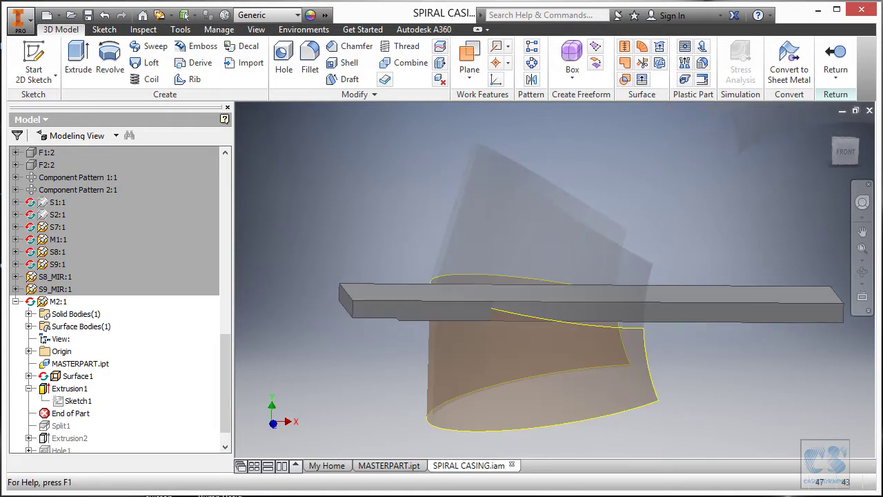
pyautogui.click(709, 495)
pyautogui.keyDown('ctrl'); pyautogui.scroll(-5, 401, 298); pyautogui.keyUp('ctrl')
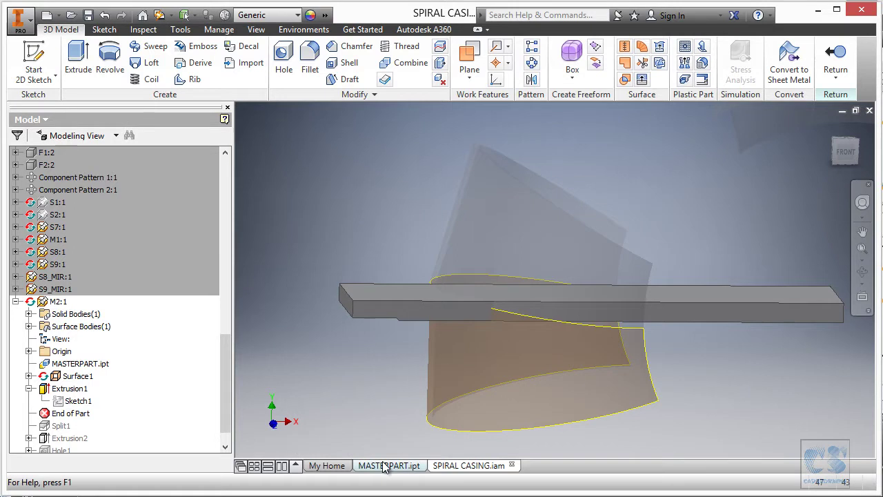
# Step: Switch to MASTERPART.ipt and open its CENTERLINE sketch for editing in the front view
pyautogui.click(387, 466)
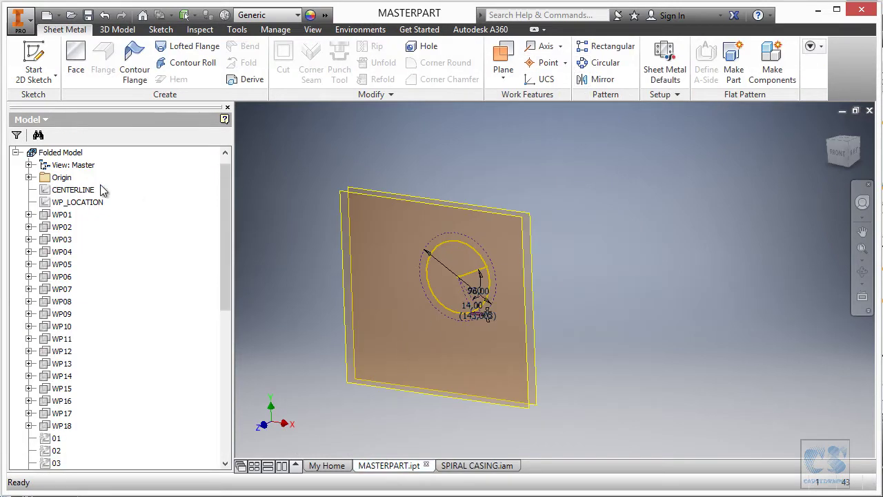
pyautogui.click(80, 190)
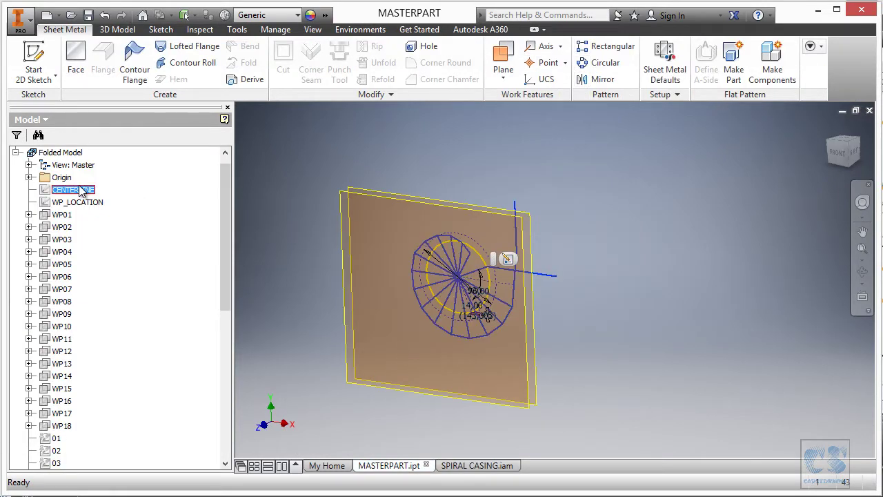
pyautogui.click(508, 259)
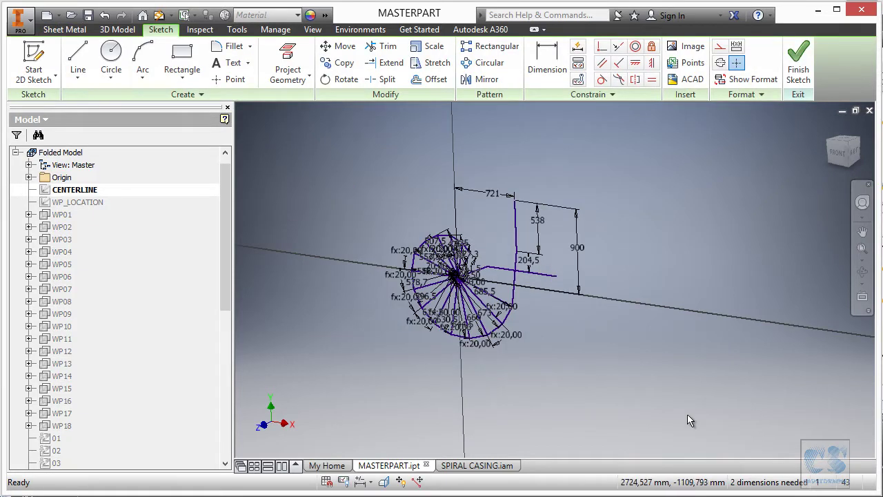
pyautogui.click(841, 155)
# Step: Compare the radial distances near the horizontal axis of the CENTERLINE sketch with points 6 and 7 on the PDF print in Adobe Reader
pyautogui.scroll(-3, 417, 309)
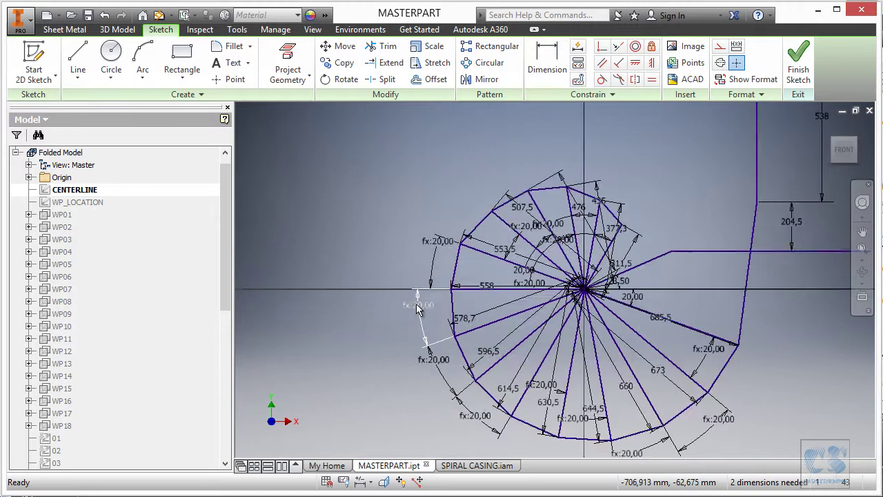
pyautogui.scroll(-3, 448, 290)
pyautogui.scroll(-2, 483, 276)
pyautogui.scroll(1, 472, 298)
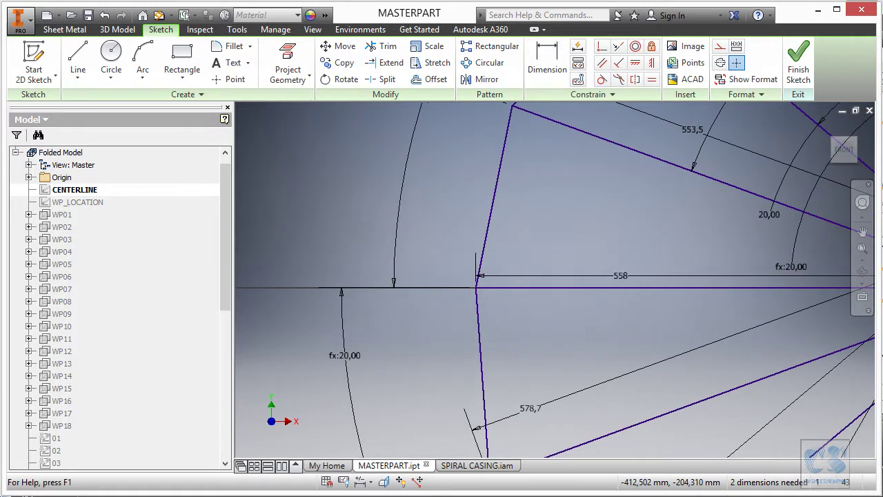
pyautogui.hotkey('alt', 'Tab')
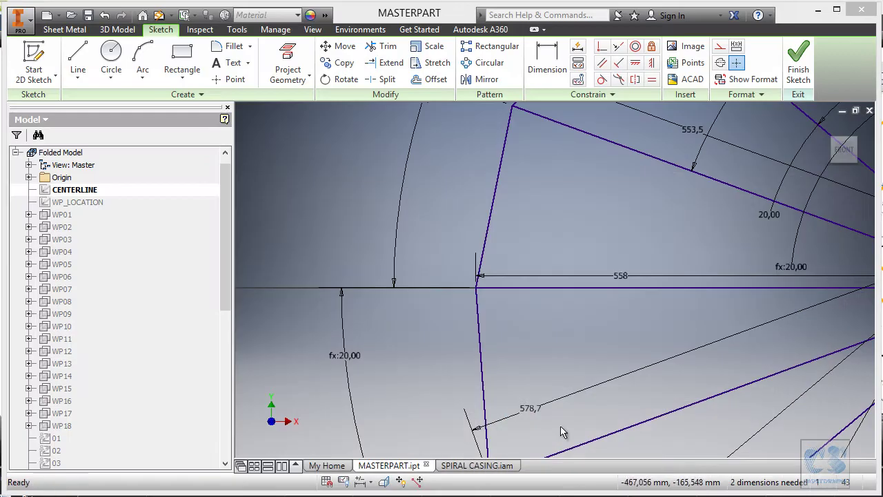
pyautogui.scroll(-3, 540, 372)
pyautogui.scroll(4, 503, 226)
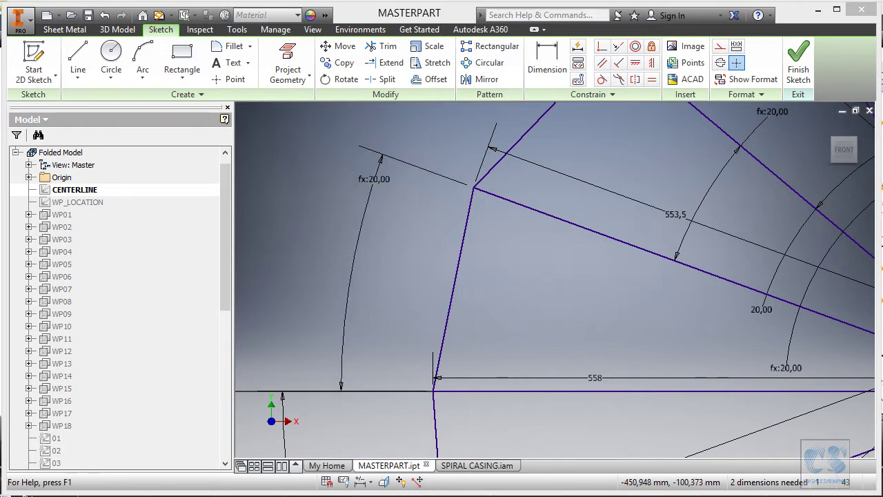
pyautogui.hotkey('alt', 'Tab')
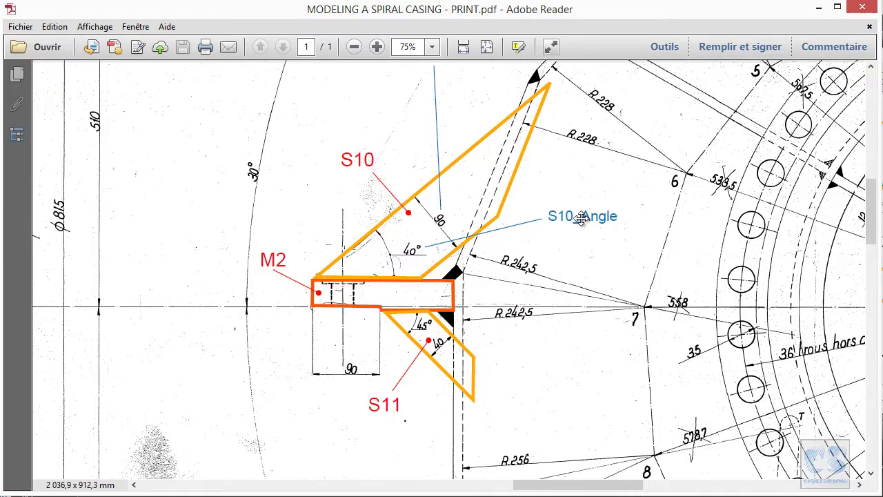
pyautogui.moveTo(700, 245); pyautogui.dragTo(646, 310)
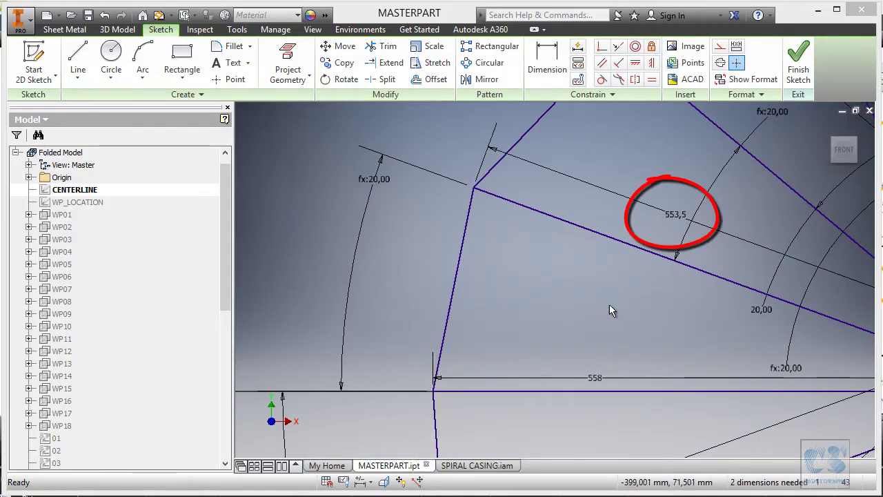
# Step: Set the radial dimension directly above the horizontal 558 mm line to 533,5 mm and finish the CENTERLINE sketch
pyautogui.click(672, 221)
pyautogui.click(626, 265)
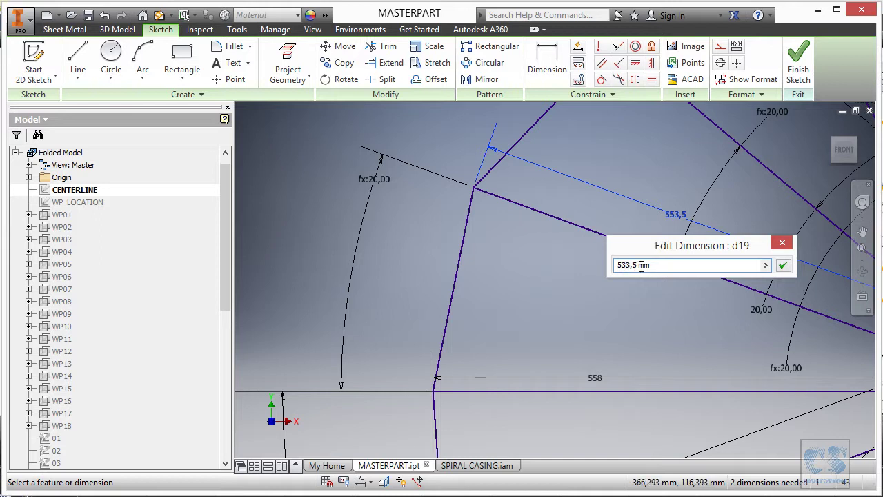
pyautogui.click(783, 267)
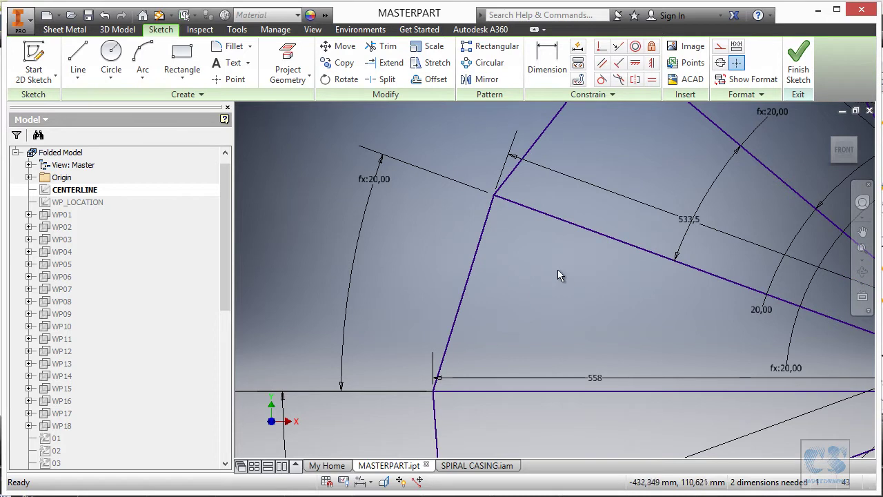
pyautogui.click(801, 69)
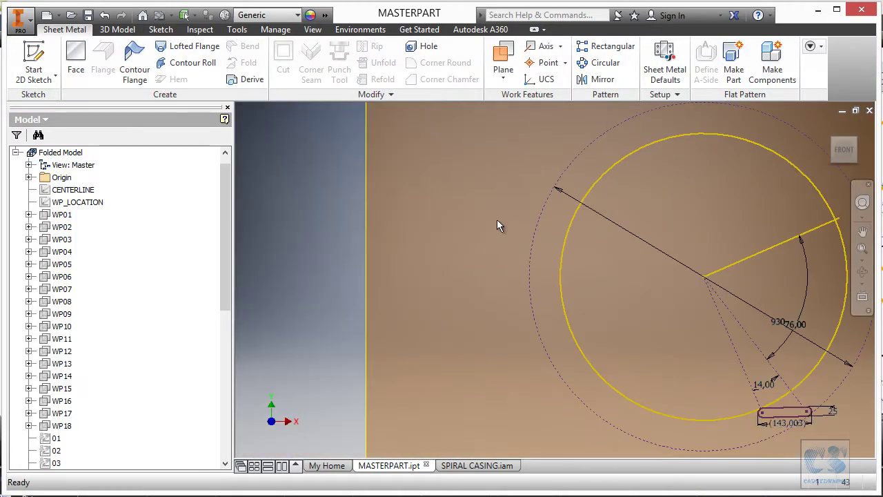
# Step: Open the WP_LOCATION sketch, examine the outline around the 485 mm circle near the horizontal axis, and close the sketch
pyautogui.click(88, 204)
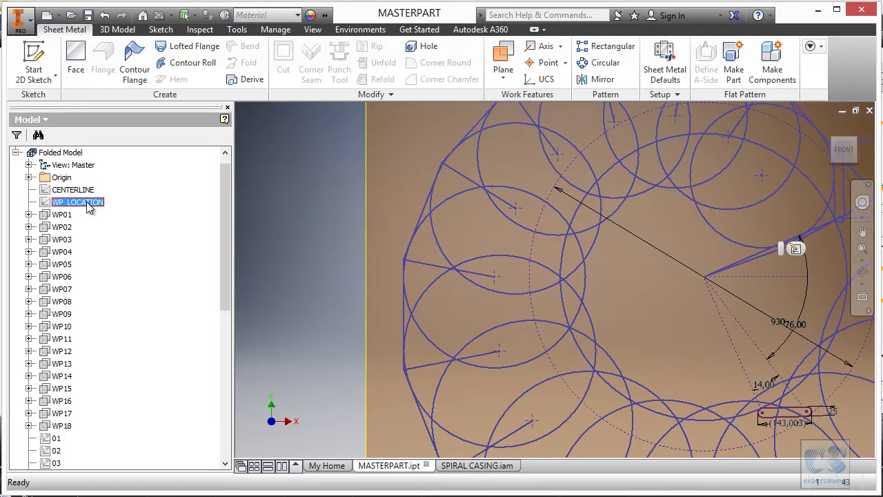
pyautogui.click(795, 248)
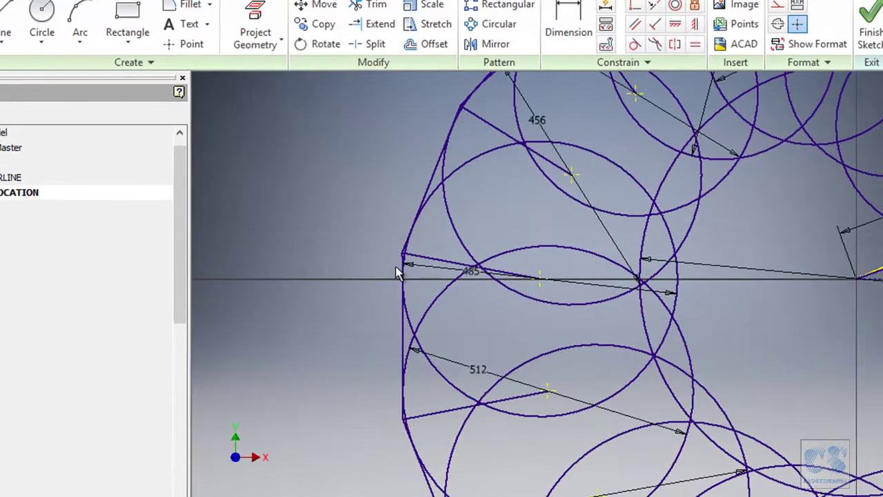
pyautogui.scroll(-2, 398, 272)
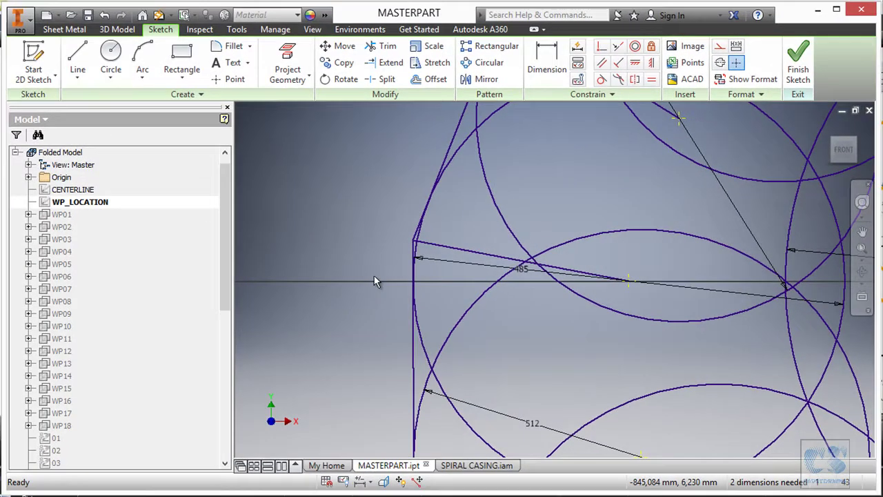
pyautogui.scroll(2, 390, 284)
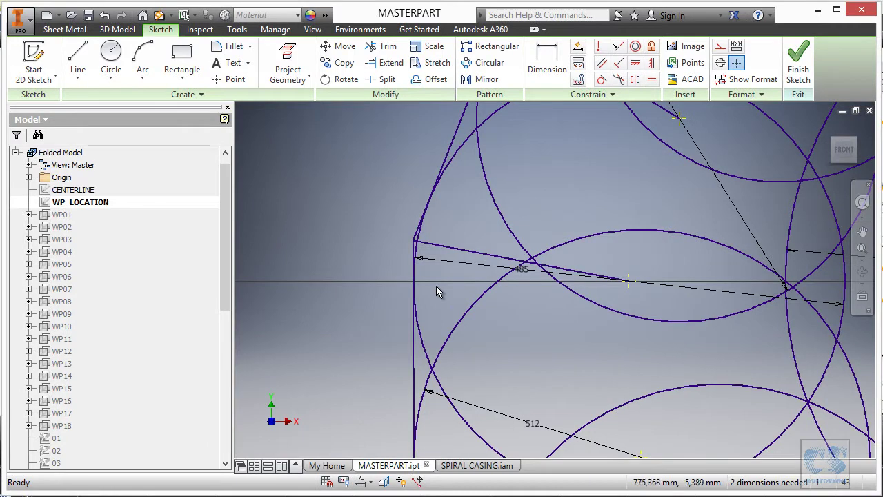
pyautogui.click(799, 66)
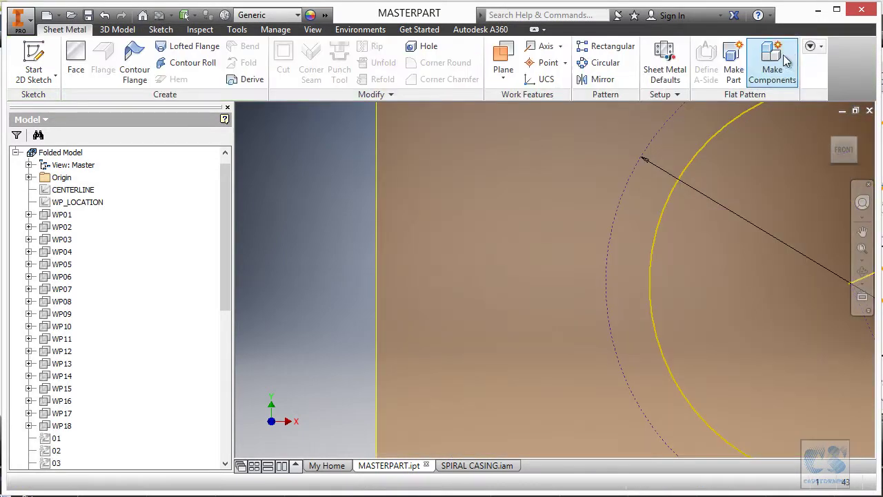
pyautogui.scroll(3, 362, 227)
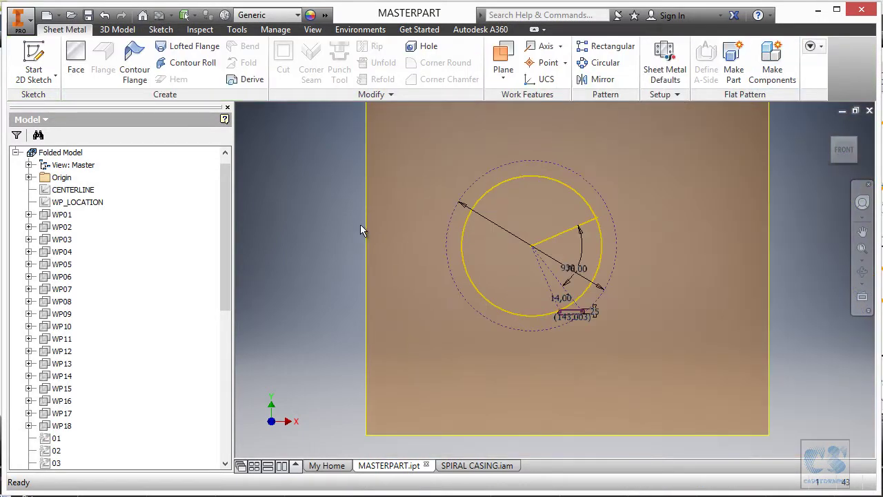
# Step: Save MASTERPART.ipt and switch back to the SPIRAL CASING.iam assembly
pyautogui.click(88, 15)
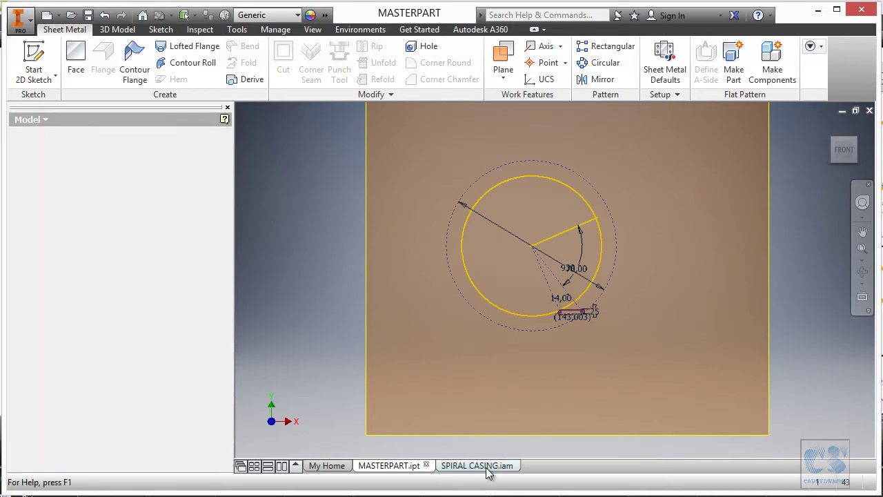
pyautogui.click(485, 466)
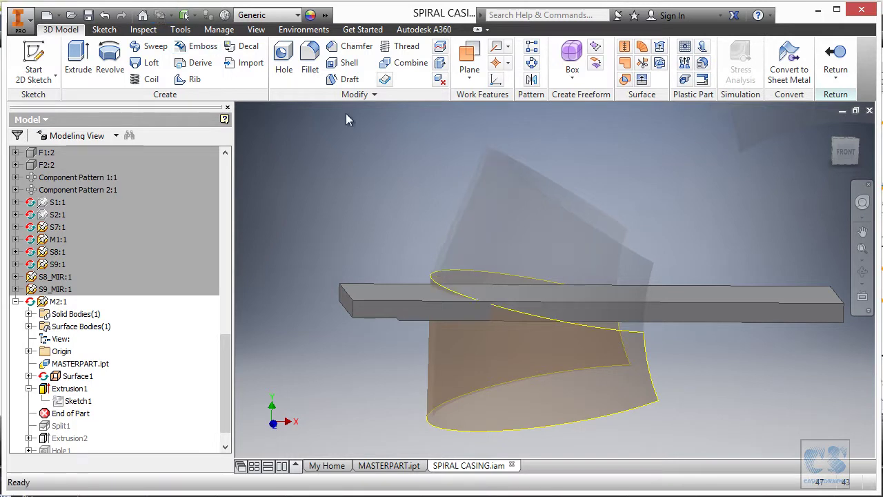
# Step: Move M2's End of Part marker below Split1 and accept the reorder despite the feature problem
pyautogui.scroll(4, 497, 321)
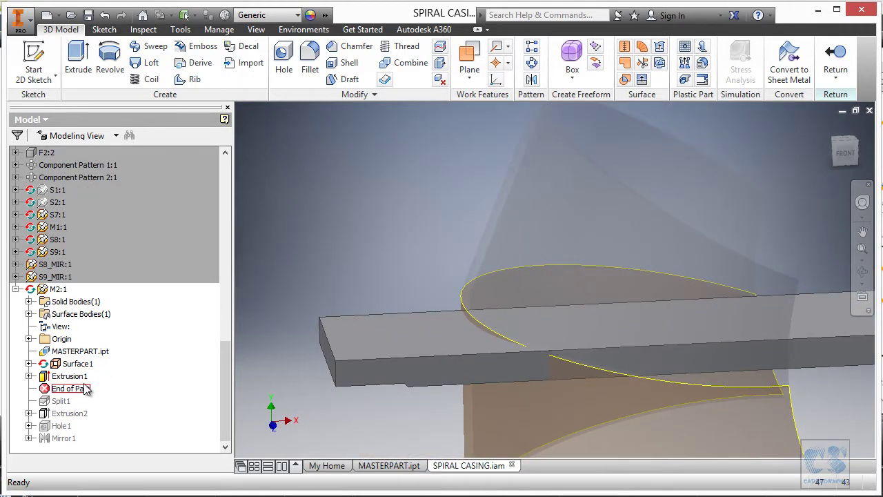
pyautogui.moveTo(86, 392); pyautogui.dragTo(85, 407)
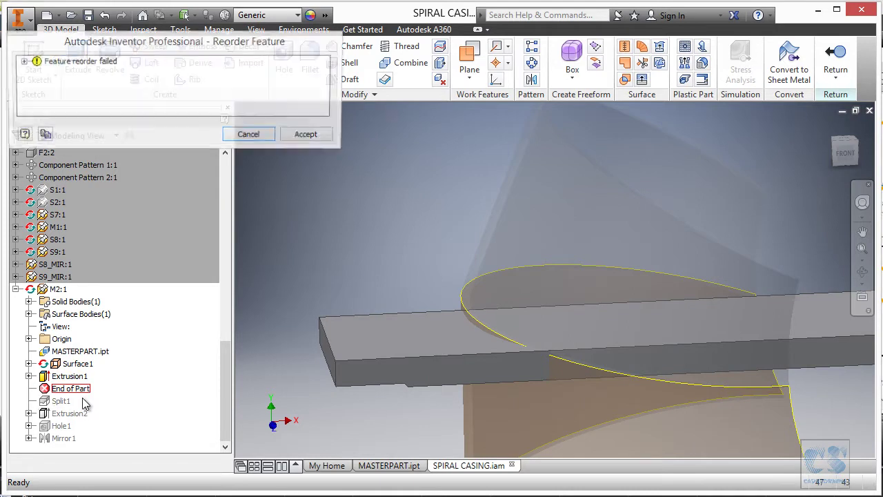
pyautogui.click(308, 136)
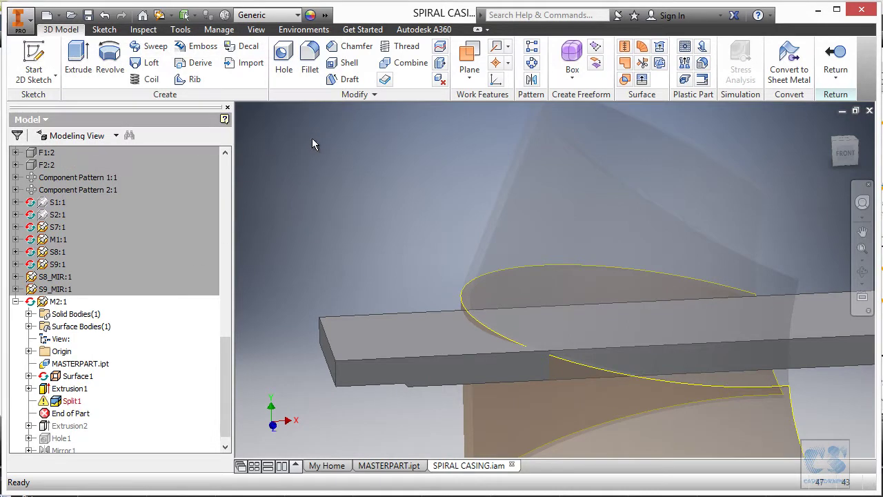
# Step: Edit Split1 and reselect the curved casing surface as its split tool, keeping the existing removal direction
pyautogui.doubleClick(69, 401)
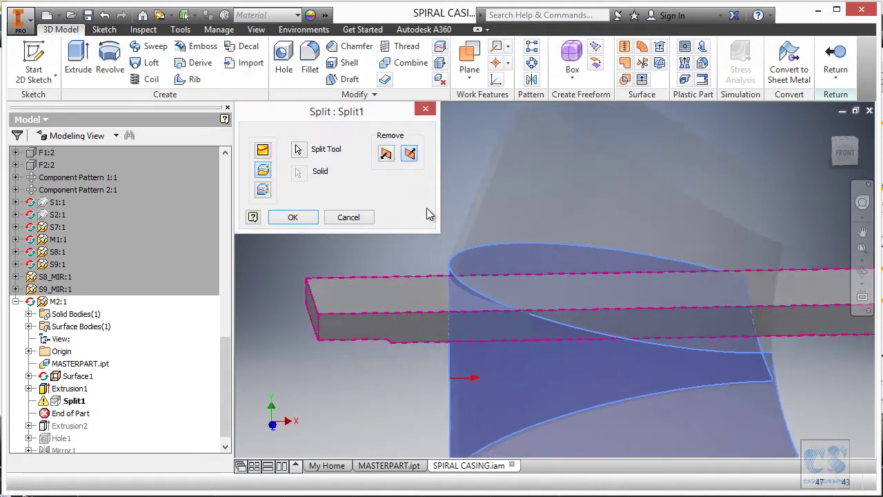
pyautogui.click(298, 151)
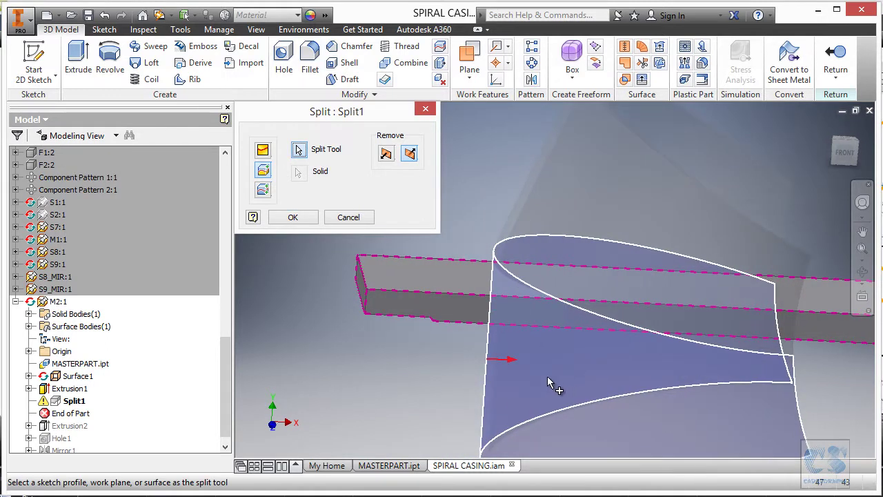
pyautogui.click(572, 373)
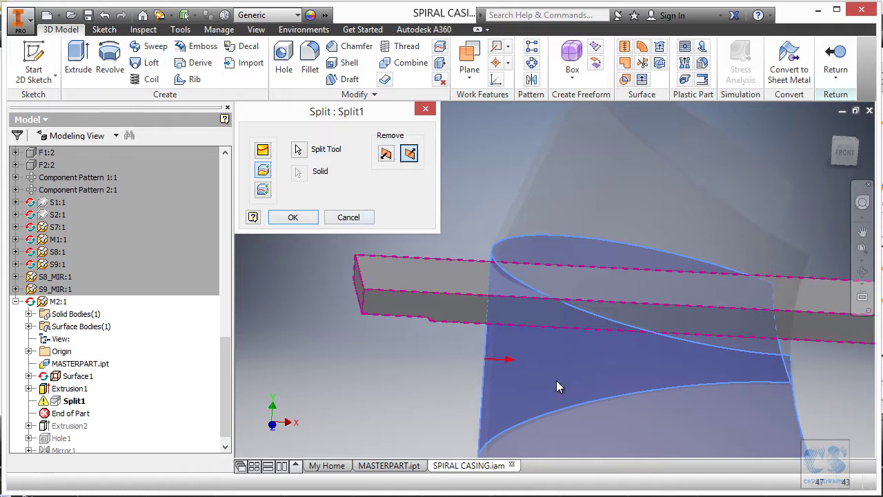
pyautogui.click(293, 217)
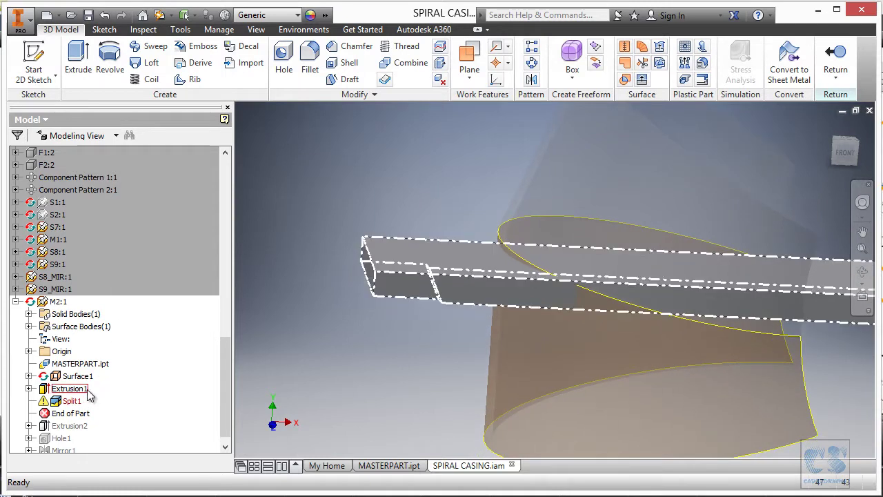
# Step: Extend the casing surface's upper edge chain by a distance of 38 mm, past the top of the plate
pyautogui.scroll(-1, 78, 376)
pyautogui.scroll(-3, 473, 239)
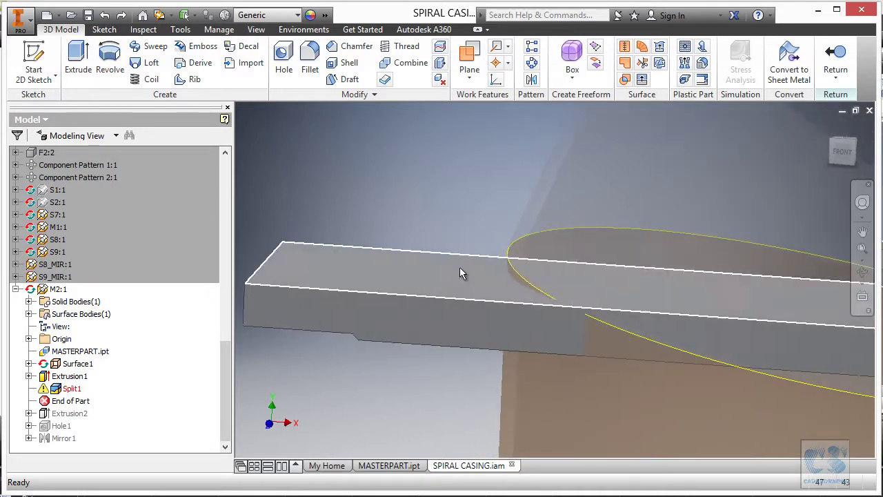
pyautogui.keyDown('shift'); pyautogui.moveTo(463, 227); pyautogui.dragTo(545, 203, button='middle'); pyautogui.keyUp('shift')
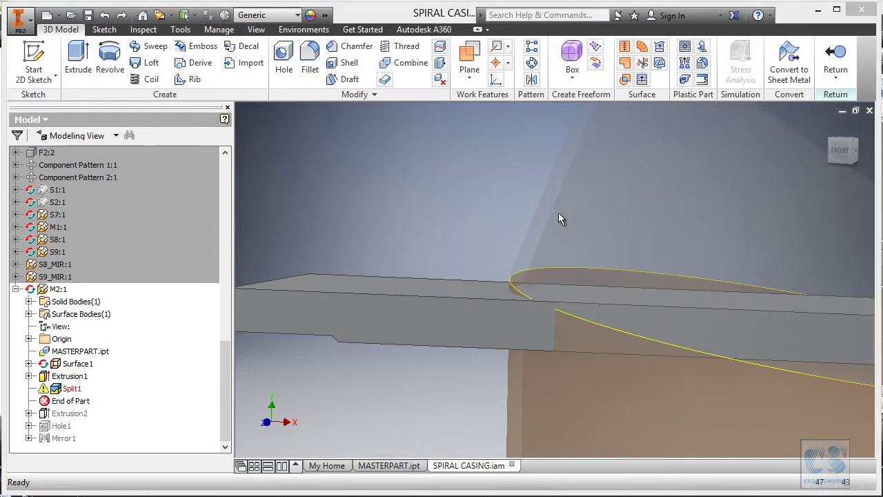
pyautogui.keyDown('shift'); pyautogui.moveTo(558, 213); pyautogui.dragTo(611, 306, button='middle'); pyautogui.keyUp('shift')
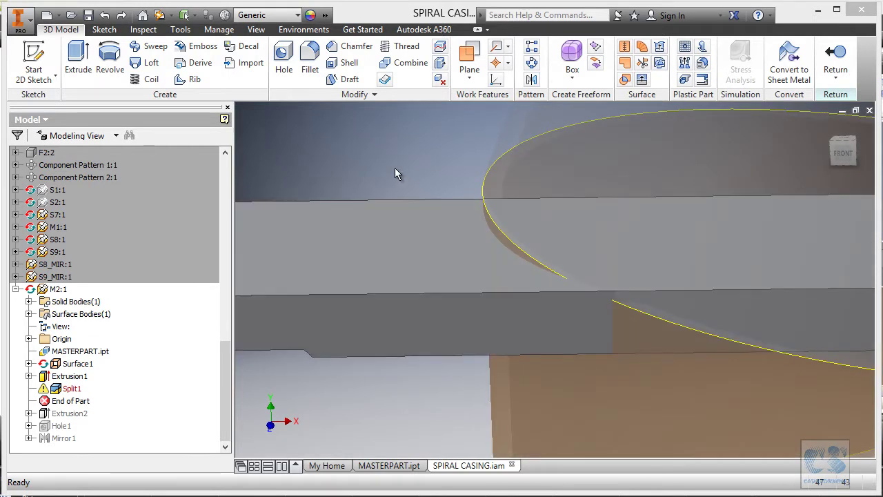
pyautogui.press('F5')
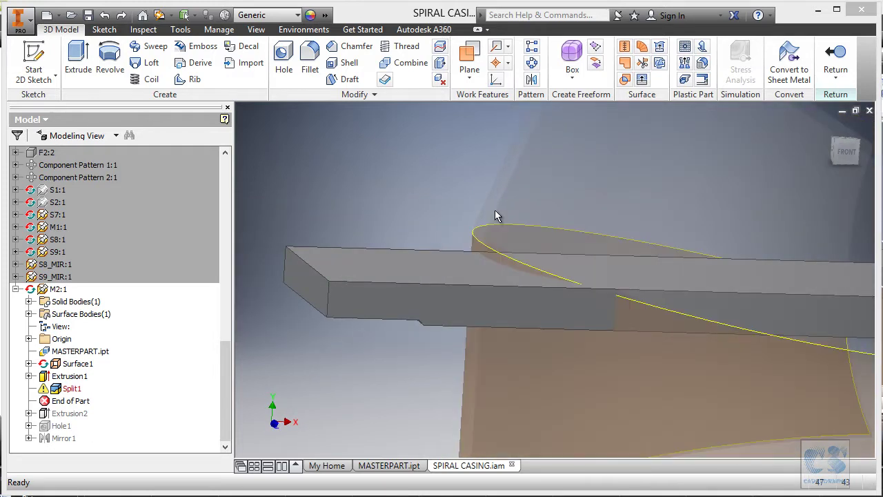
pyautogui.keyDown('shift'); pyautogui.moveTo(495, 209); pyautogui.dragTo(434, 216, button='middle'); pyautogui.keyUp('shift')
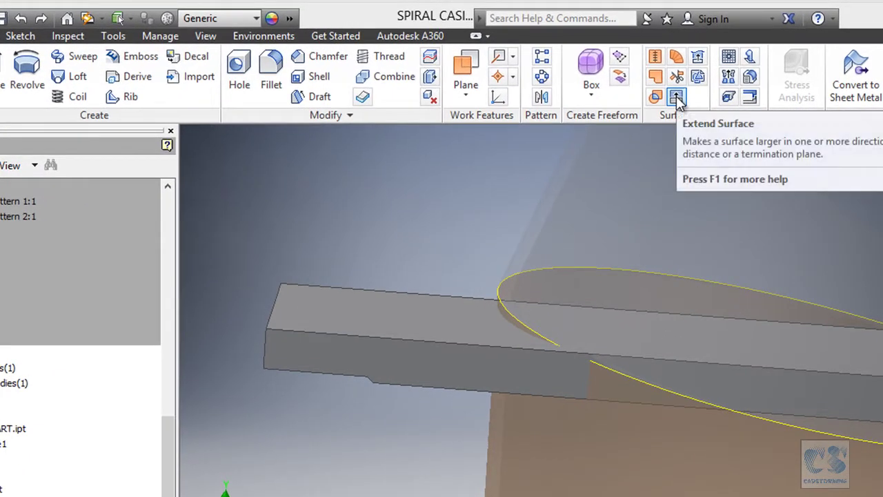
pyautogui.click(677, 98)
pyautogui.click(522, 324)
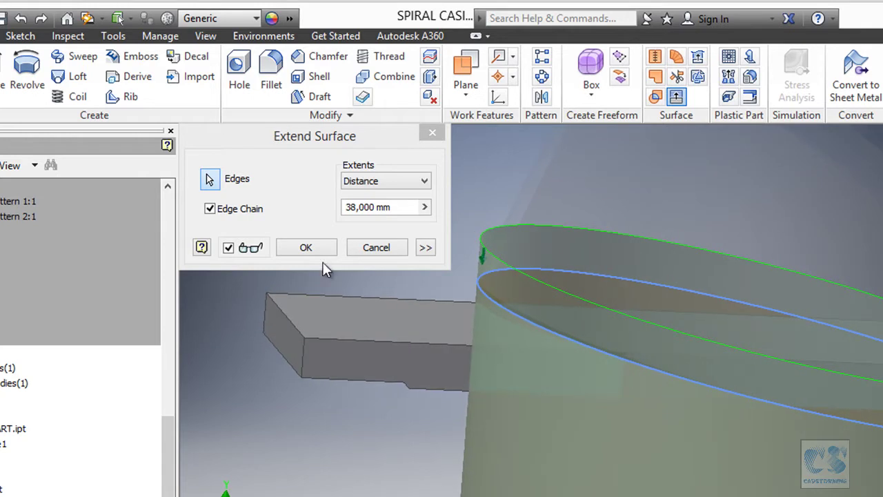
pyautogui.click(308, 247)
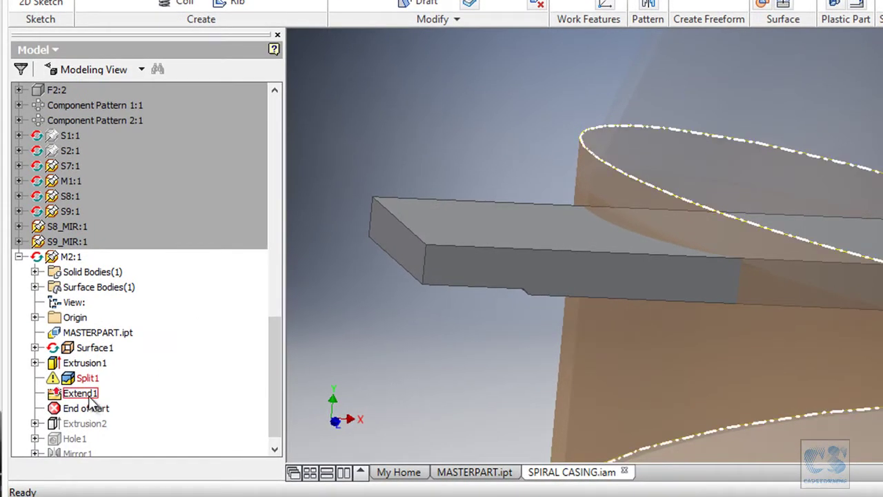
# Step: Reorder Extend1 above Split1 in M2 so the extended surface trims the plate
pyautogui.moveTo(88, 395)
pyautogui.mouseDown()
pyautogui.moveTo(91, 383)
pyautogui.moveTo(87, 394)
pyautogui.mouseUp()
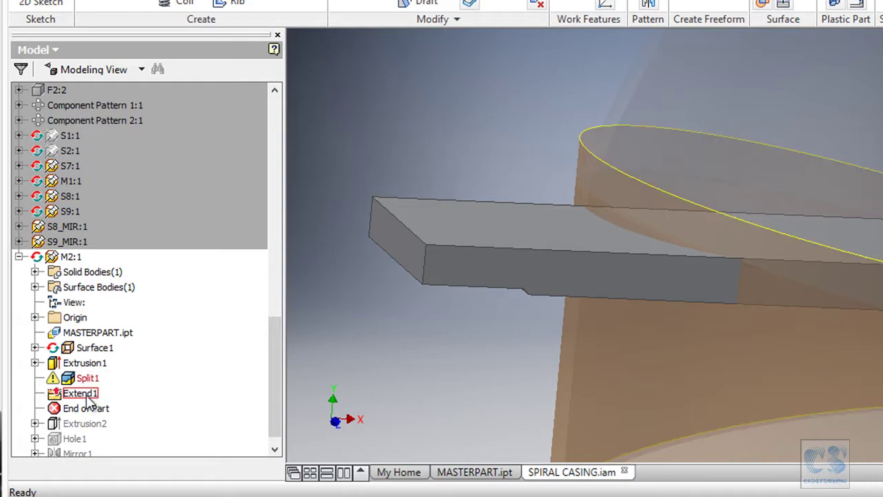
pyautogui.moveTo(90, 402); pyautogui.dragTo(93, 377)
pyautogui.keyDown('shift'); pyautogui.moveTo(569, 131); pyautogui.dragTo(503, 220, button='middle'); pyautogui.keyUp('shift')
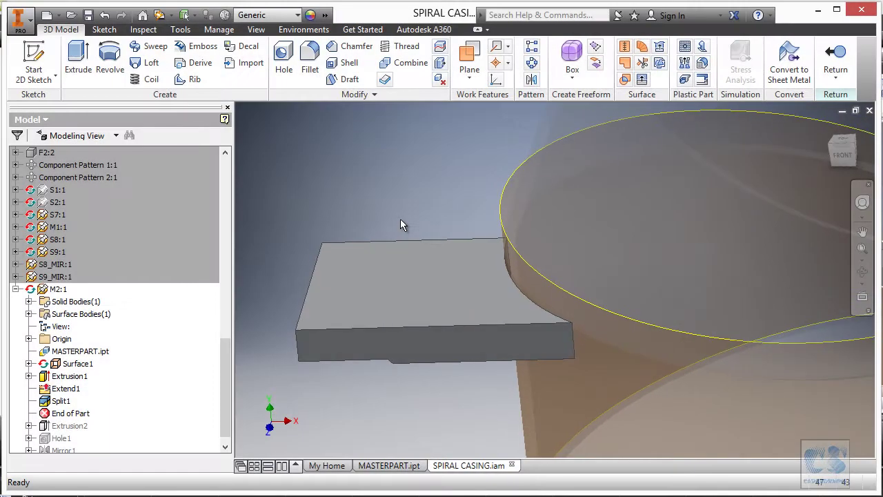
# Step: Move M2's End of Part marker below Extrusion2 and accept the reorder
pyautogui.moveTo(224, 385); pyautogui.dragTo(223, 394)
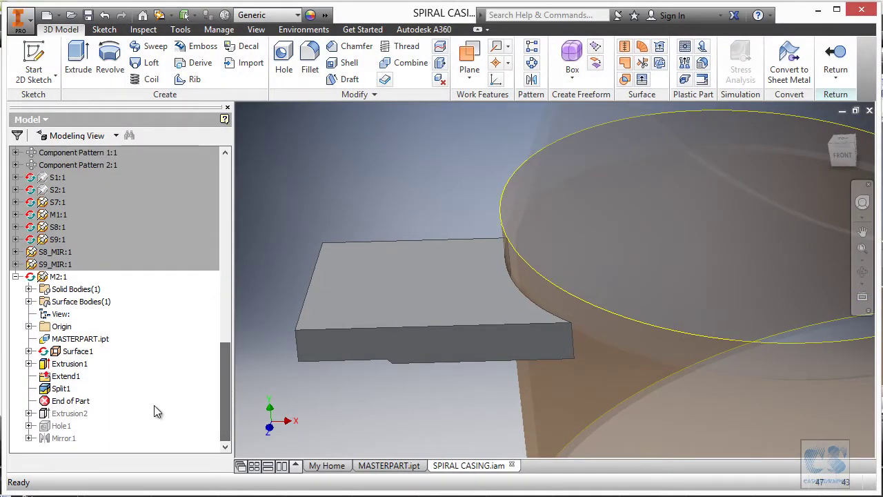
pyautogui.moveTo(76, 401); pyautogui.dragTo(79, 414)
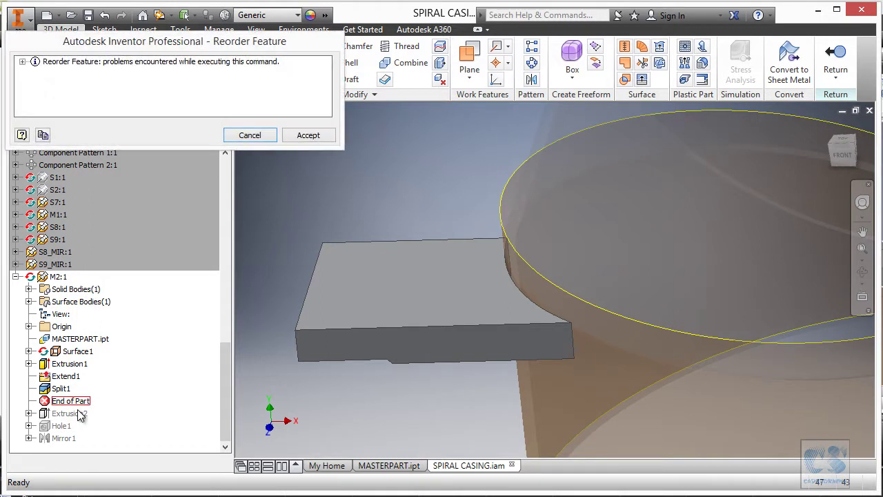
pyautogui.click(305, 137)
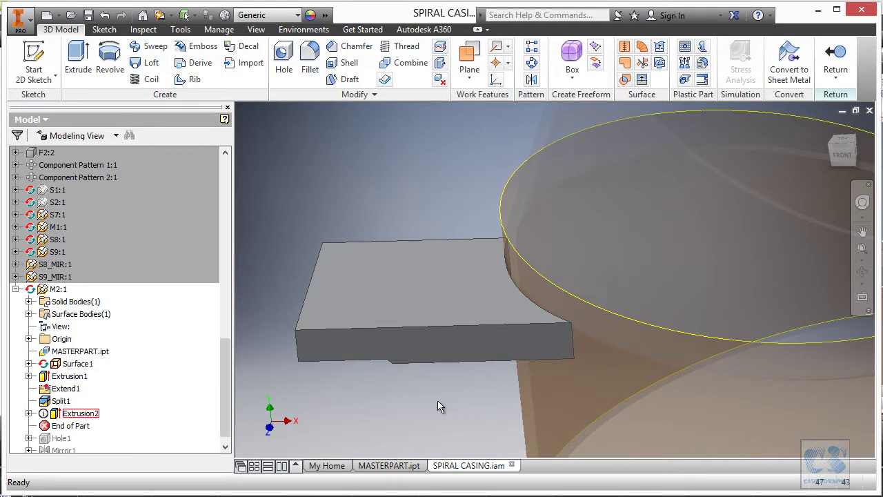
# Step: Delete Extrusion2 from M2 together with its consumed sketches and features
pyautogui.scroll(-8, 426, 399)
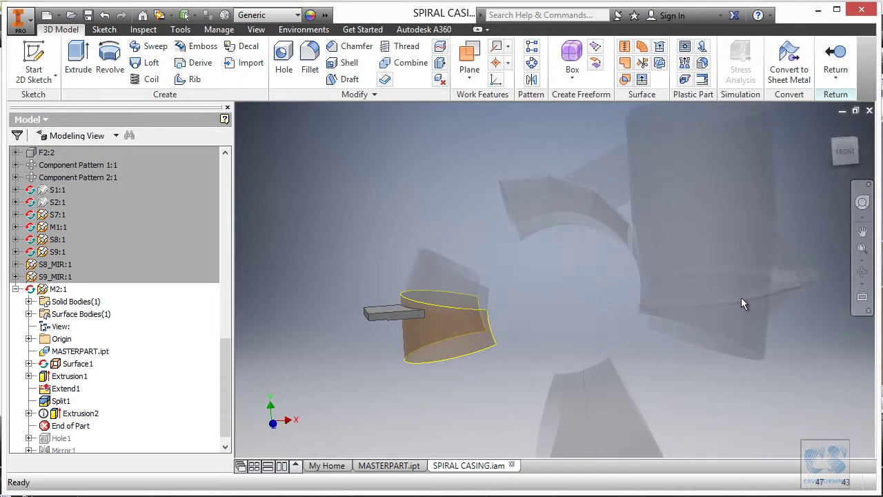
pyautogui.keyDown('shift'); pyautogui.moveTo(741, 297); pyautogui.dragTo(702, 325, button='middle'); pyautogui.keyUp('shift')
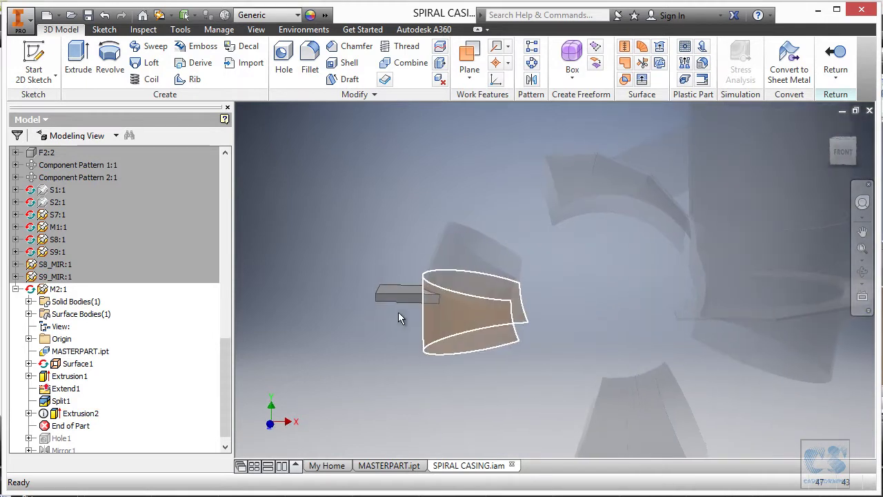
pyautogui.scroll(3, 467, 312)
pyautogui.rightClick(80, 416)
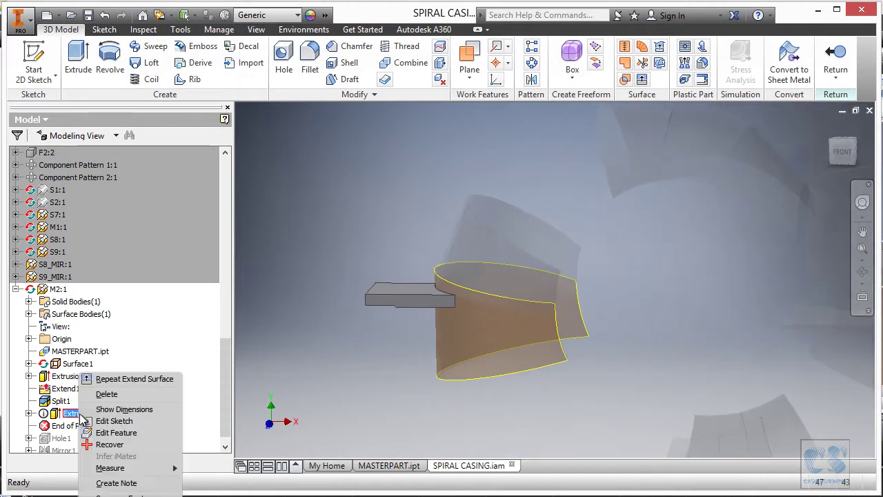
pyautogui.click(119, 396)
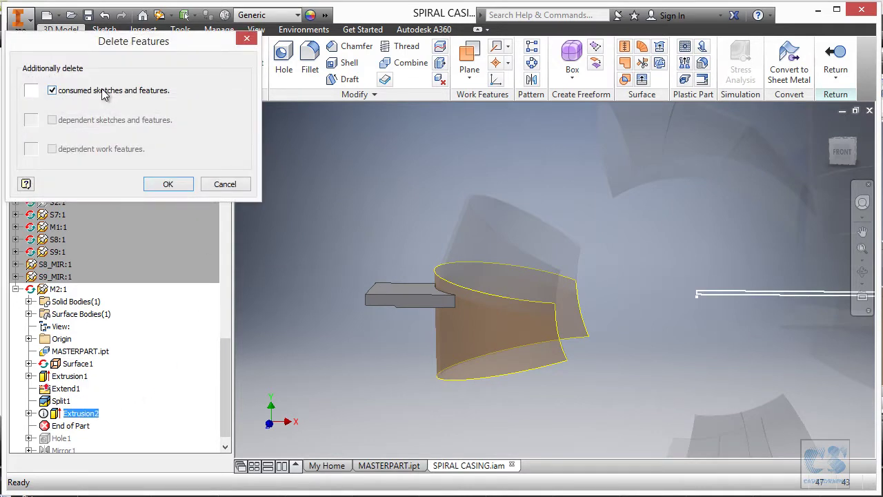
pyautogui.click(184, 189)
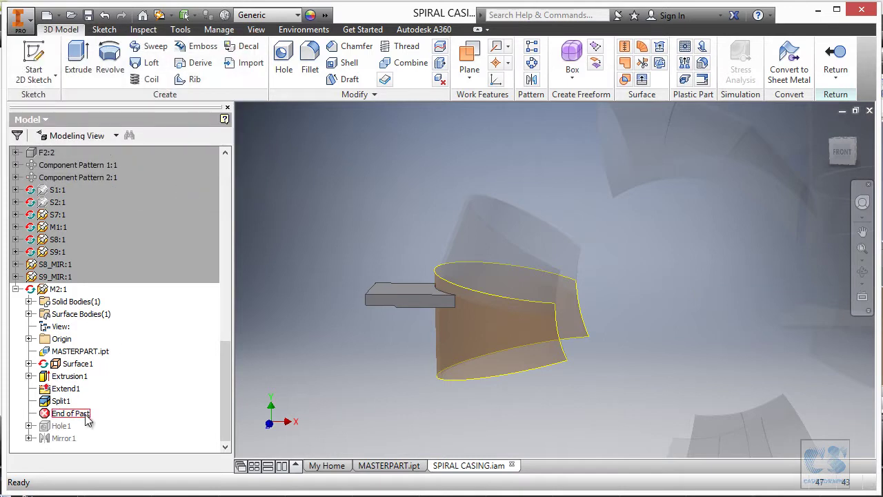
# Step: Move the End of Part marker below Hole1, accept the reorder, and open Hole1's Sketch3 for editing
pyautogui.moveTo(86, 421); pyautogui.dragTo(84, 432)
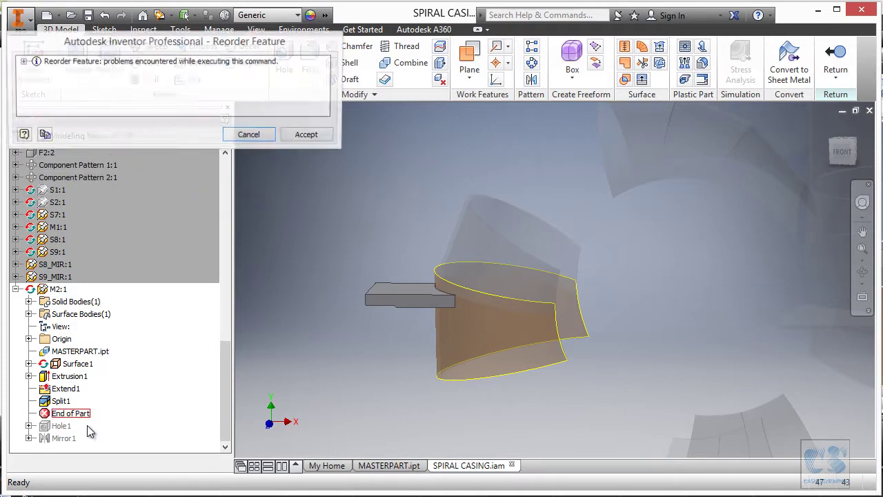
pyautogui.click(309, 136)
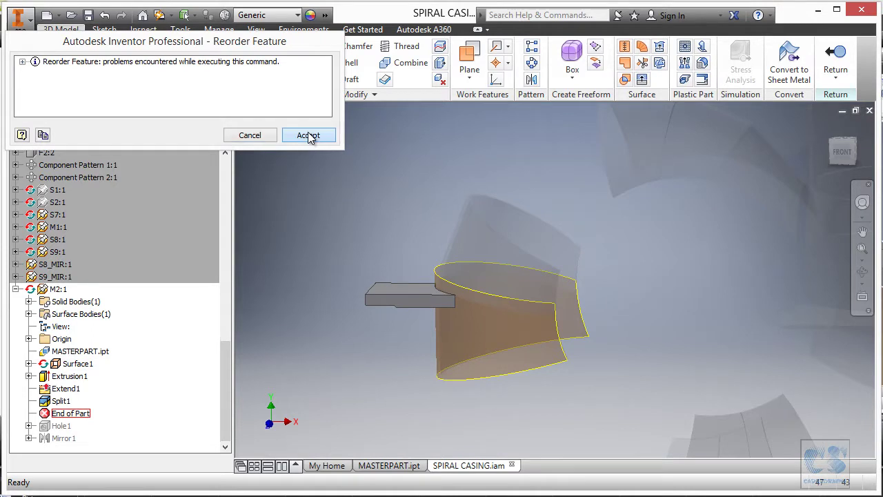
pyautogui.click(28, 426)
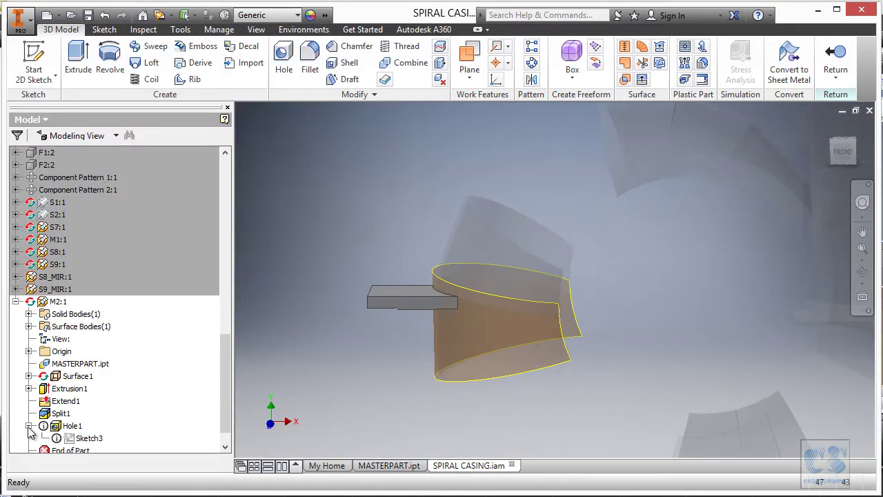
pyautogui.click(79, 439)
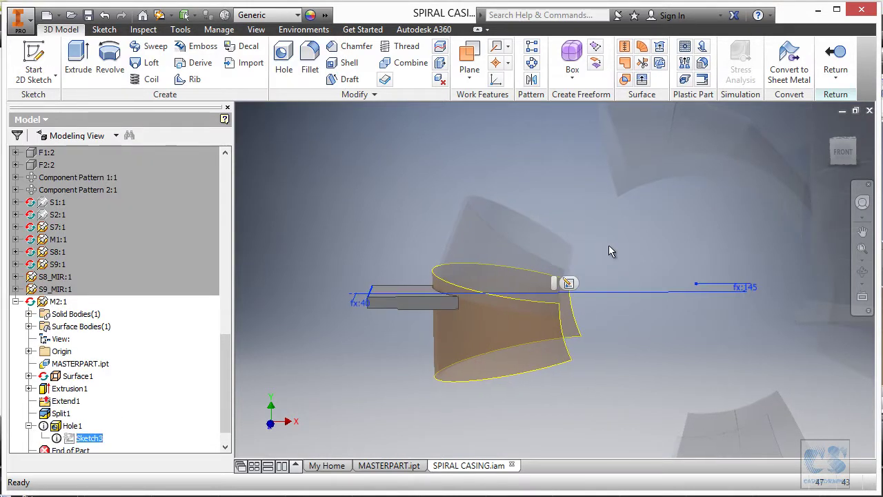
pyautogui.click(568, 283)
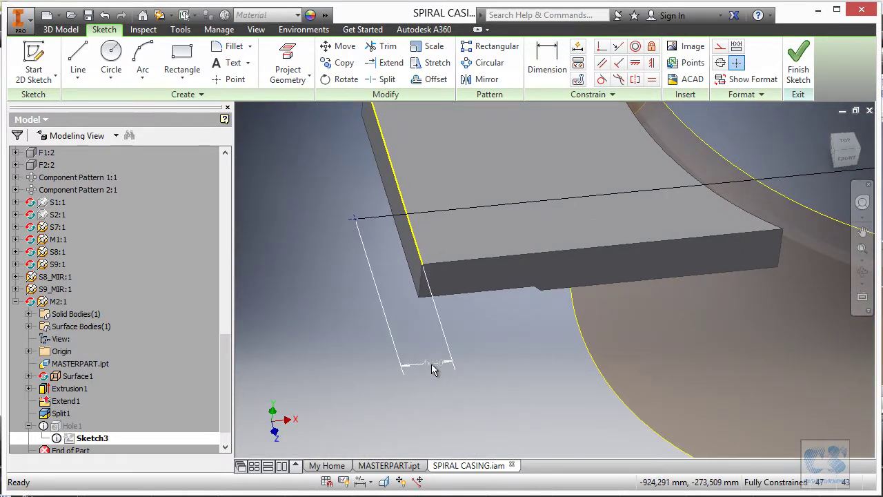
# Step: Make the 40 mm hole dimension driven, move the center point onto the plate about 53 mm from its end edge, and restore the driving dimension
pyautogui.rightClick(432, 364)
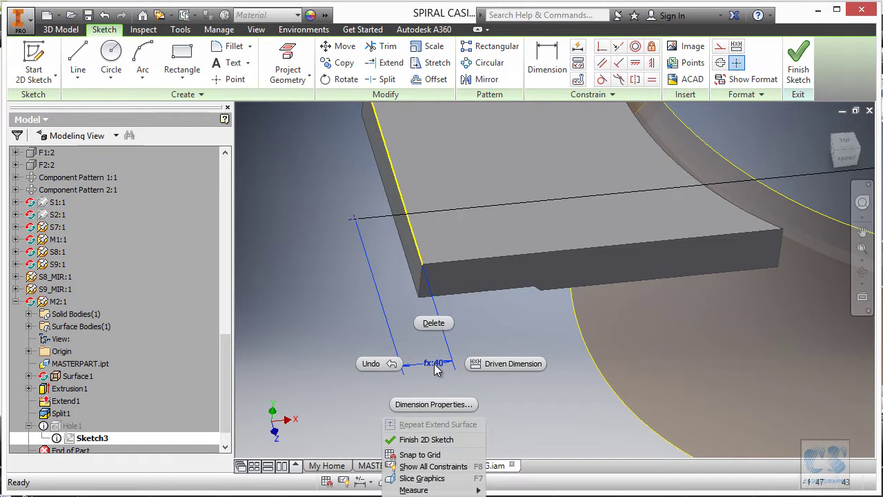
pyautogui.click(500, 364)
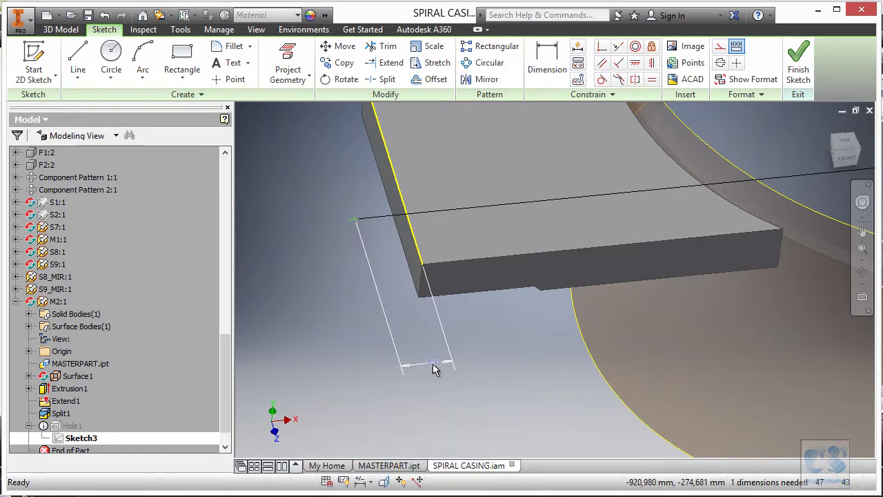
pyautogui.moveTo(354, 220); pyautogui.dragTo(475, 206)
pyautogui.rightClick(498, 359)
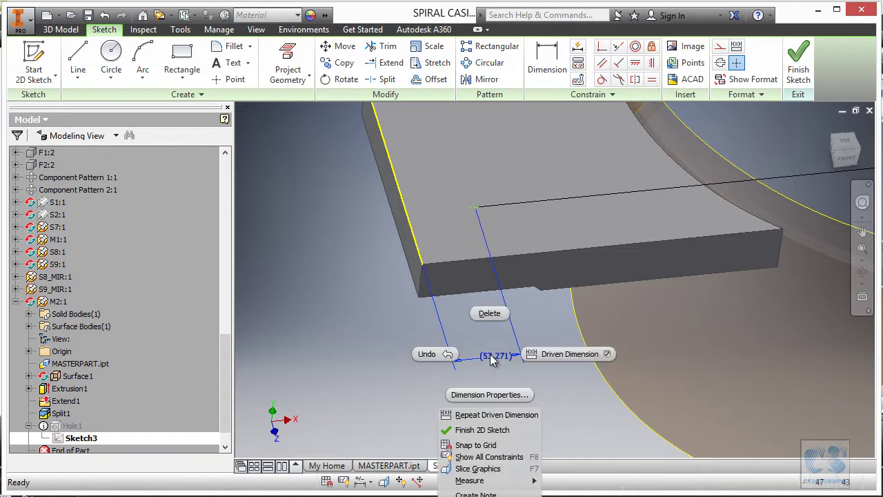
pyautogui.click(557, 356)
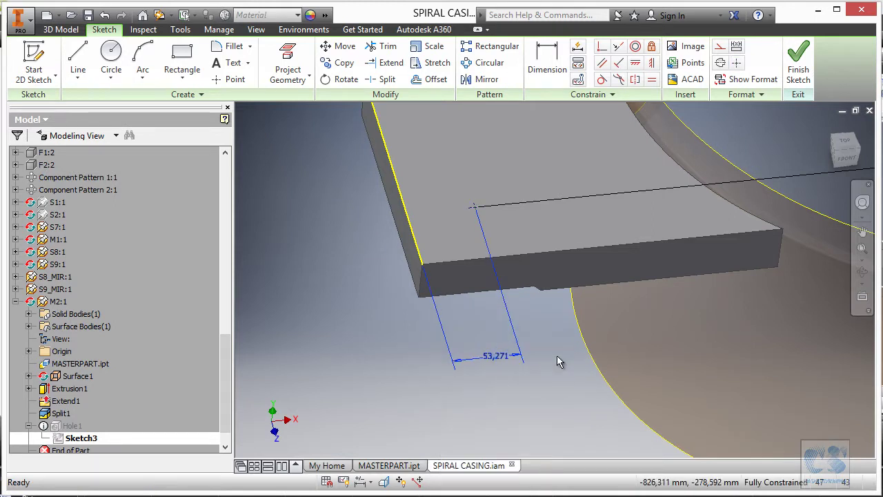
# Step: Link the hole center's dimension from the plate's end edge to the M2_Holes_hor_spacing parameter
pyautogui.doubleClick(497, 359)
pyautogui.moveTo(547, 389); pyautogui.dragTo(594, 329)
pyautogui.click(630, 348)
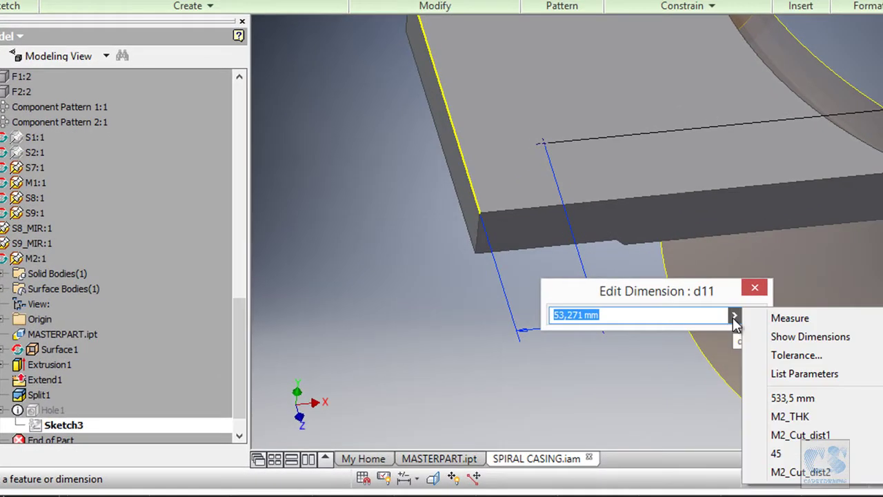
pyautogui.click(797, 374)
pyautogui.moveTo(617, 341); pyautogui.dragTo(623, 238)
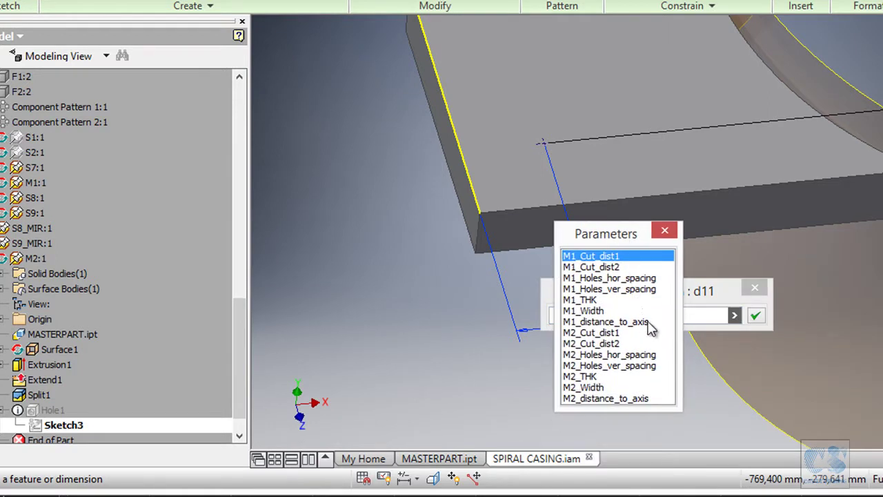
pyautogui.click(625, 355)
pyautogui.click(757, 315)
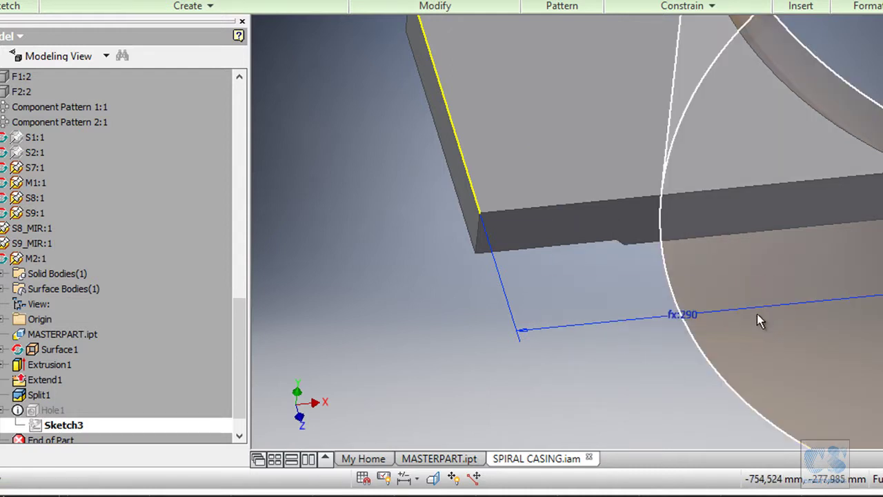
# Step: Link the hole center's edge dimension to the M2_Holes_ver_spacing parameter and finish Sketch3
pyautogui.doubleClick(692, 318)
pyautogui.moveTo(766, 348); pyautogui.dragTo(625, 239)
pyautogui.click(662, 266)
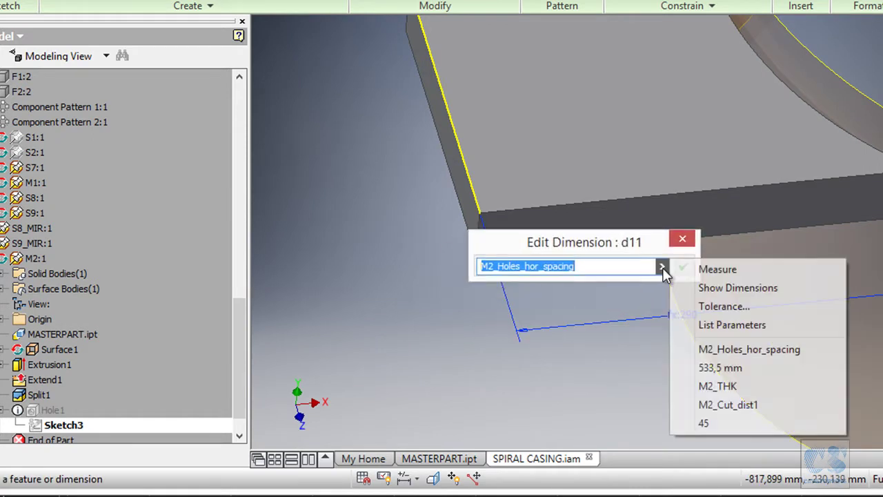
pyautogui.click(749, 325)
pyautogui.click(525, 418)
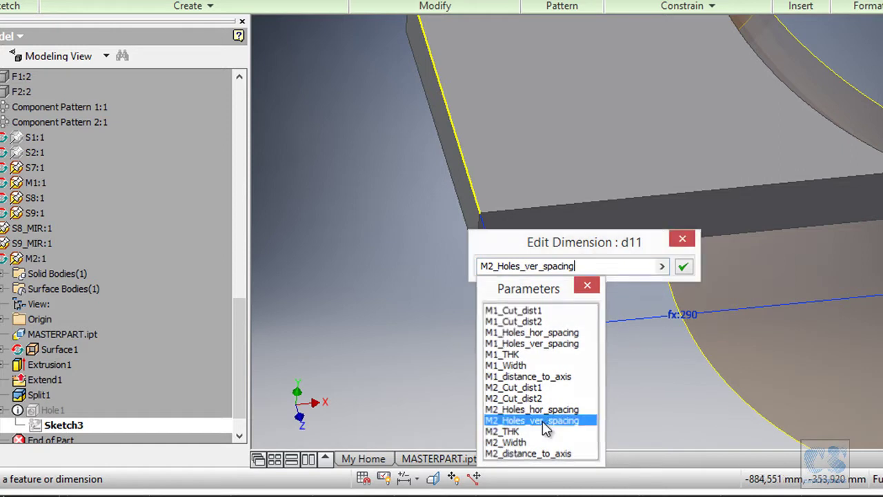
pyautogui.click(683, 269)
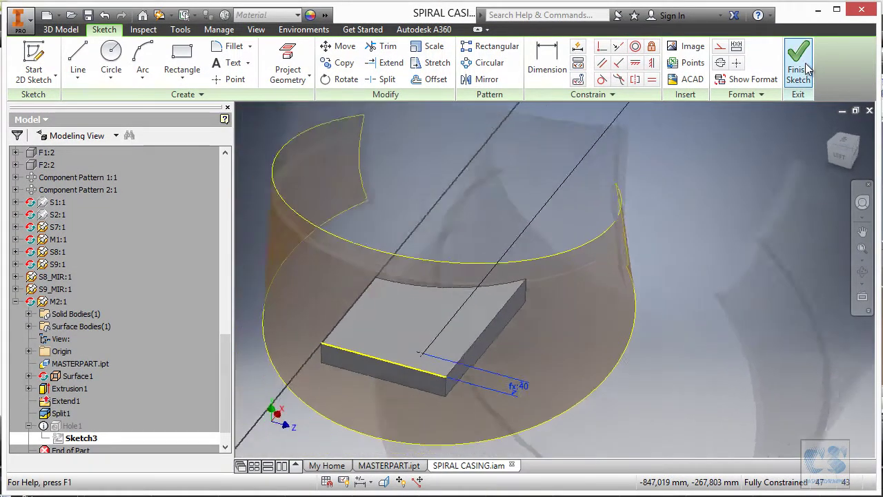
pyautogui.click(798, 58)
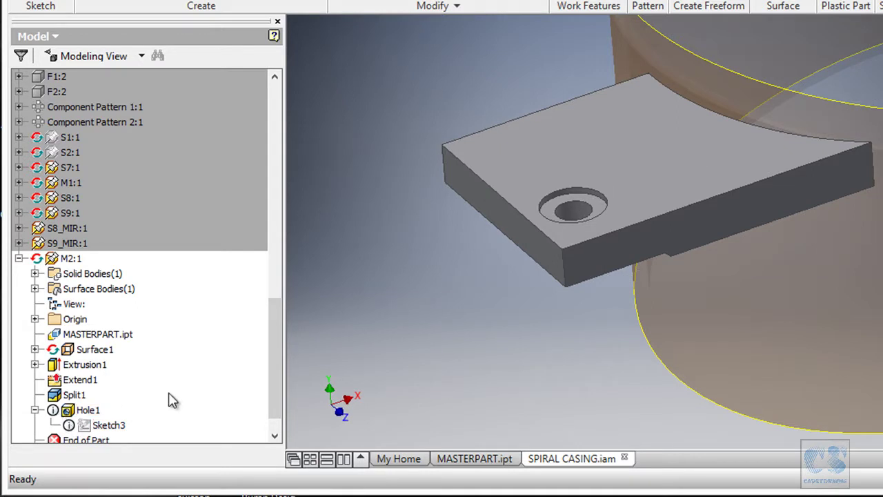
# Step: Open Sketch Doctor for Sketch3, examine the diagnosis of the axis/origin problem, and close it without treatment
pyautogui.rightClick(119, 428)
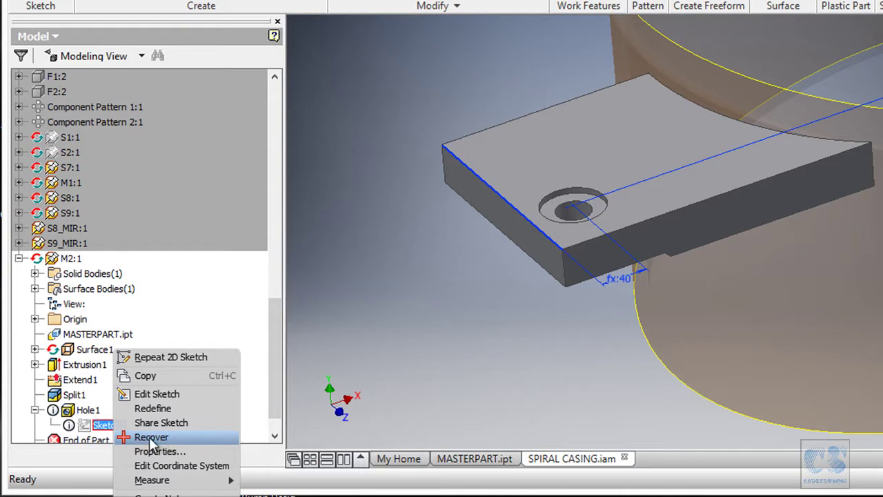
pyautogui.click(173, 437)
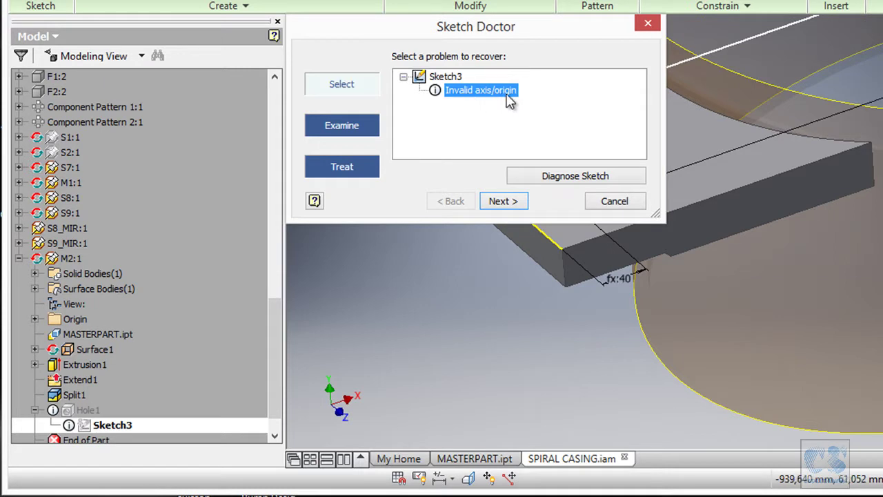
pyautogui.click(503, 201)
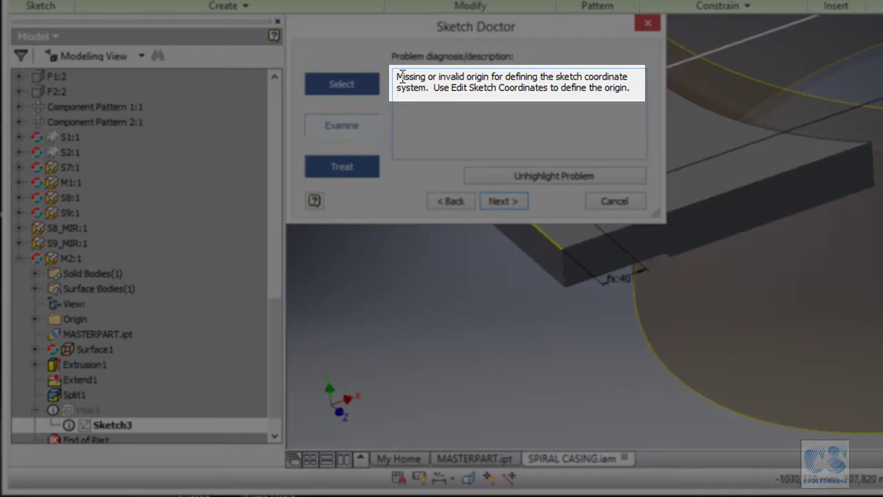
pyautogui.moveTo(396, 76); pyautogui.dragTo(505, 76)
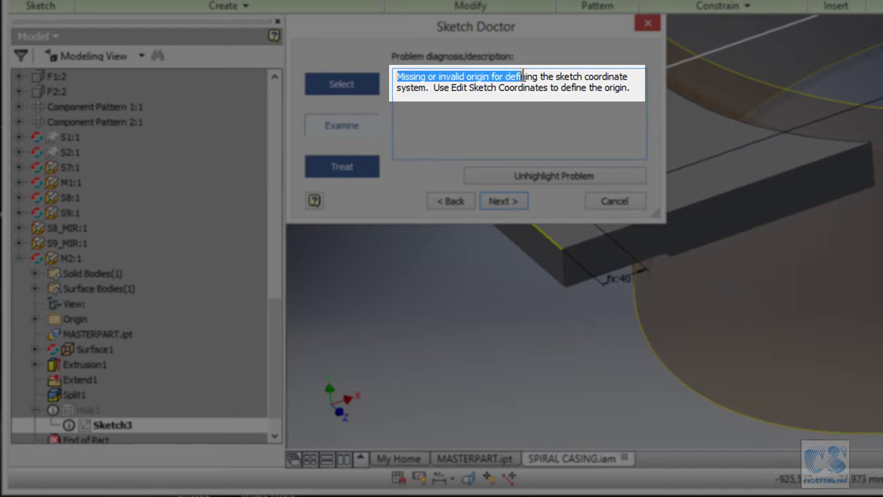
pyautogui.moveTo(595, 78)
pyautogui.mouseDown()
pyautogui.moveTo(629, 78)
pyautogui.moveTo(431, 97)
pyautogui.mouseUp()
pyautogui.click(436, 89)
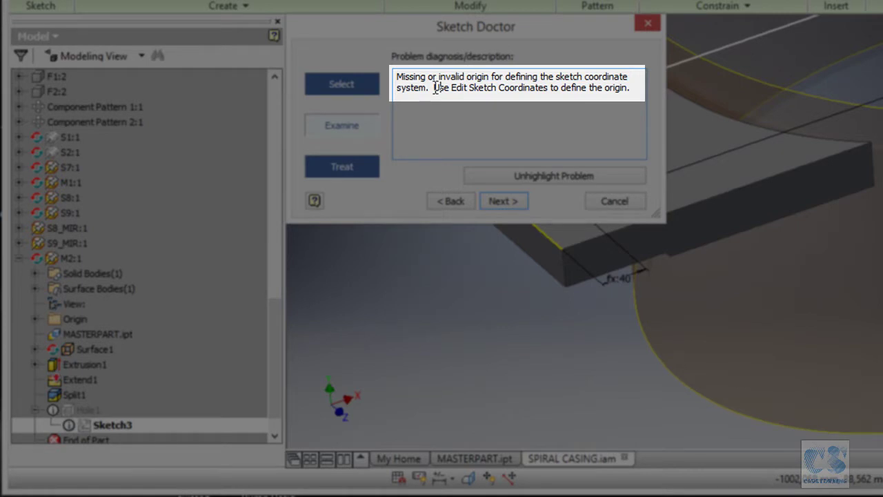
pyautogui.moveTo(434, 89); pyautogui.dragTo(622, 92)
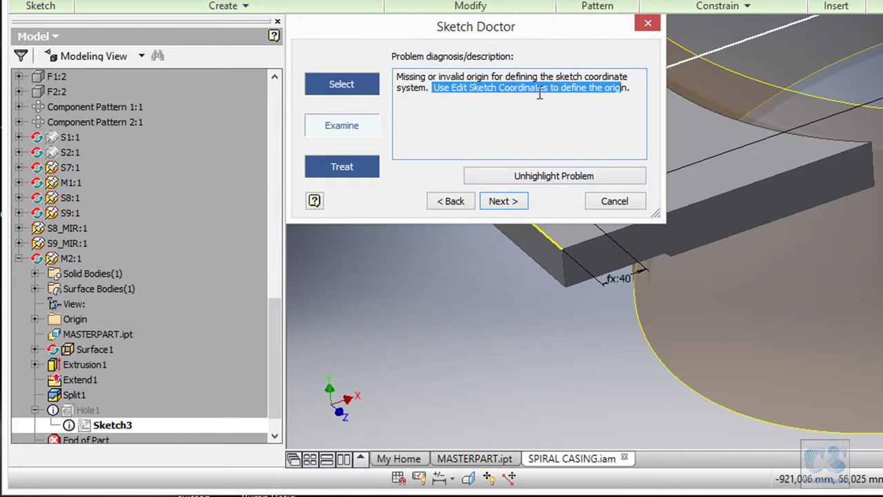
pyautogui.click(615, 202)
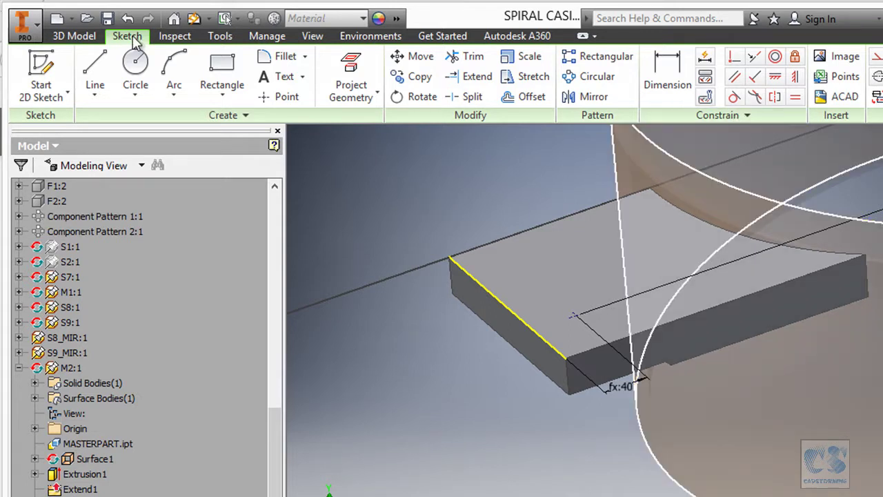
# Step: Try to edit the coordinate system from inside the open Sketch3
pyautogui.click(724, 117)
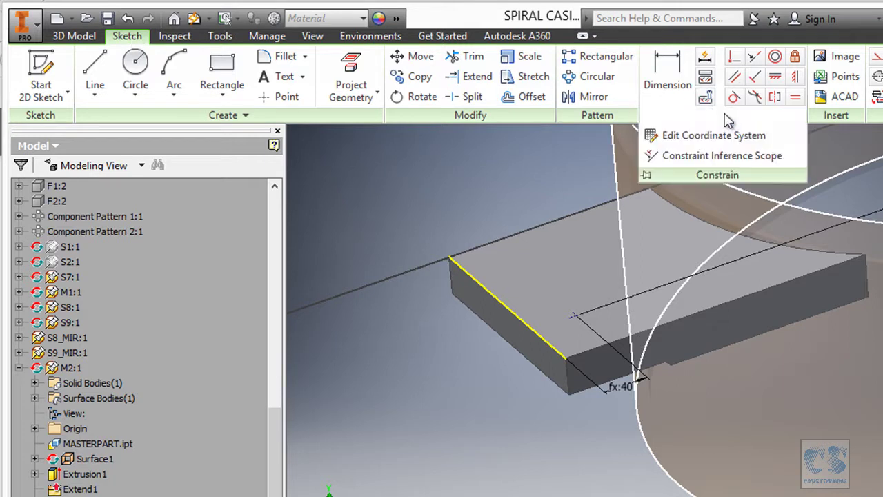
pyautogui.click(685, 138)
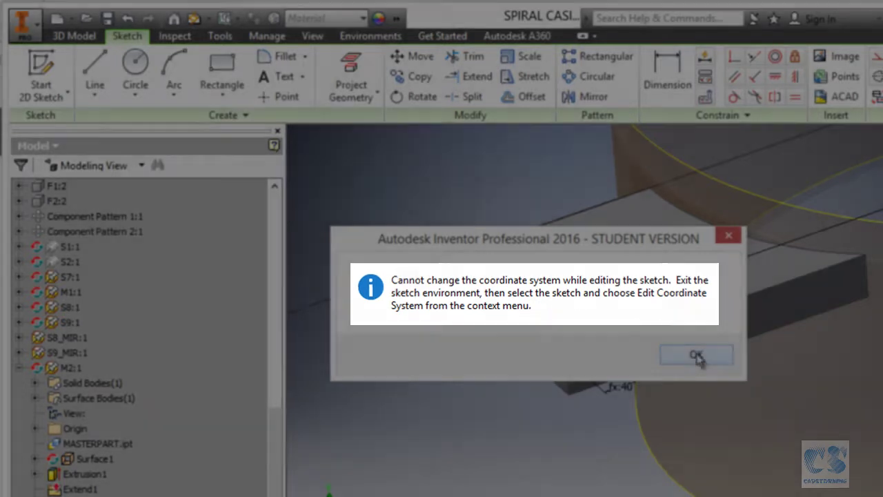
pyautogui.click(696, 355)
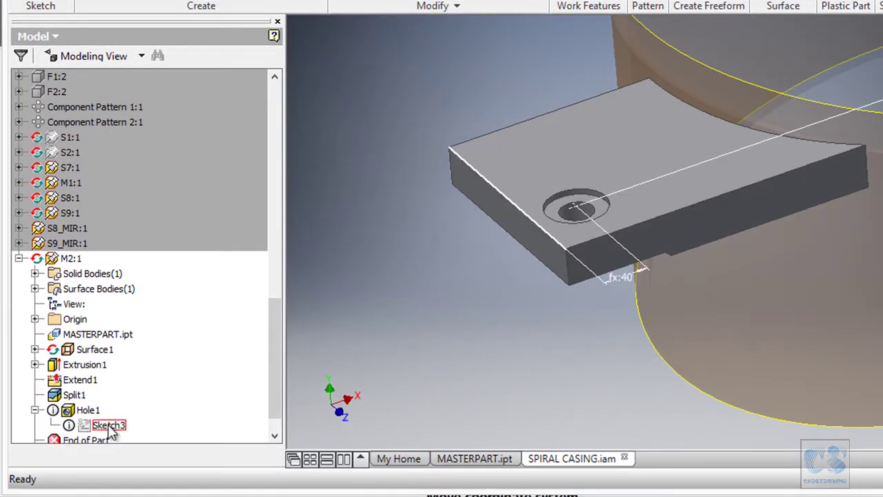
# Step: Edit Sketch3's coordinate system, relocate its origin to M2's origin Center Point, and accept the change
pyautogui.rightClick(109, 425)
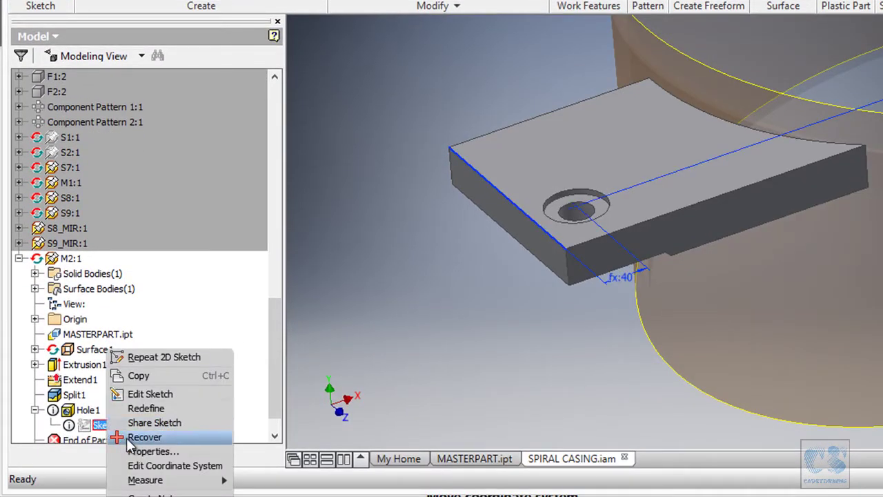
pyautogui.click(178, 468)
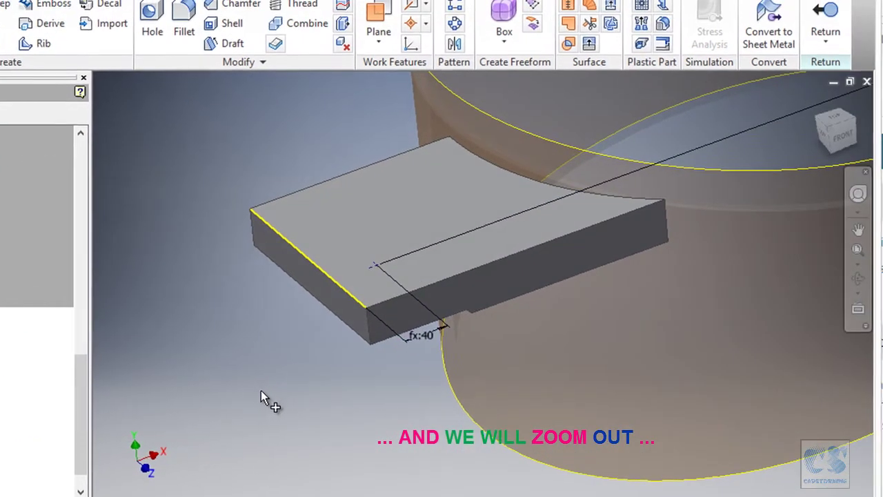
pyautogui.scroll(6, 256, 399)
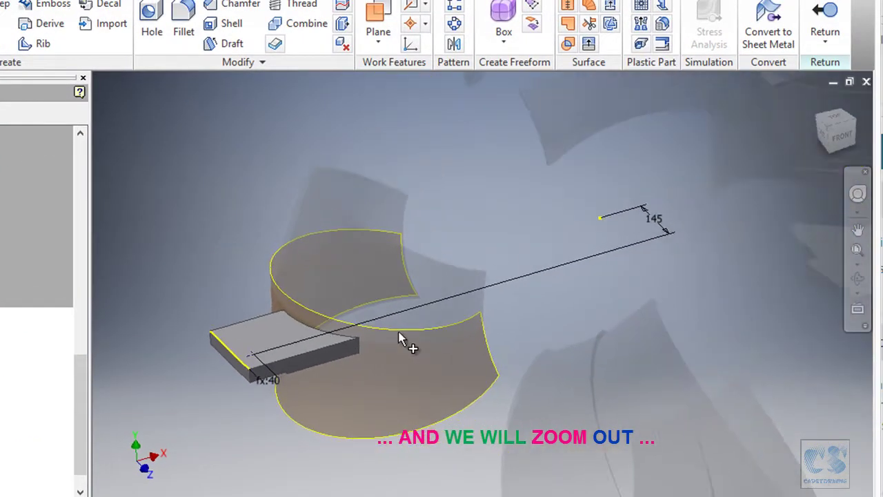
pyautogui.scroll(5, 442, 341)
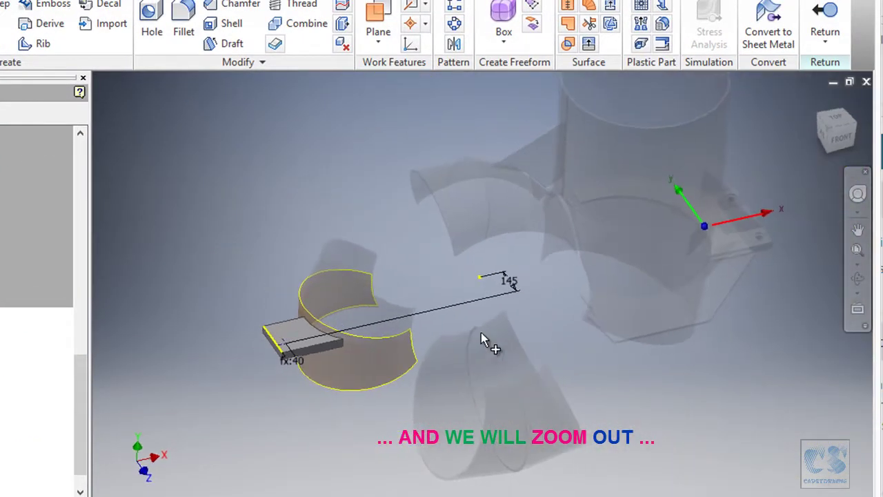
pyautogui.keyDown('shift'); pyautogui.moveTo(580, 340); pyautogui.dragTo(573, 341, button='middle'); pyautogui.keyUp('shift')
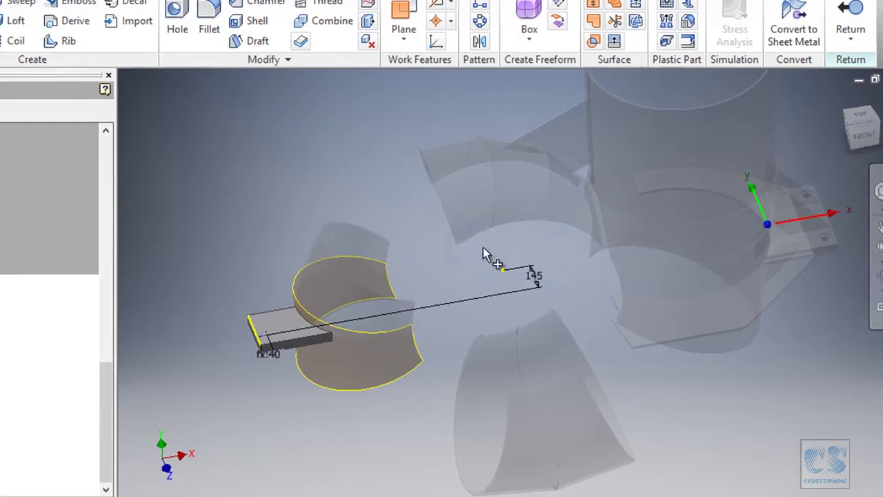
pyautogui.click(374, 262)
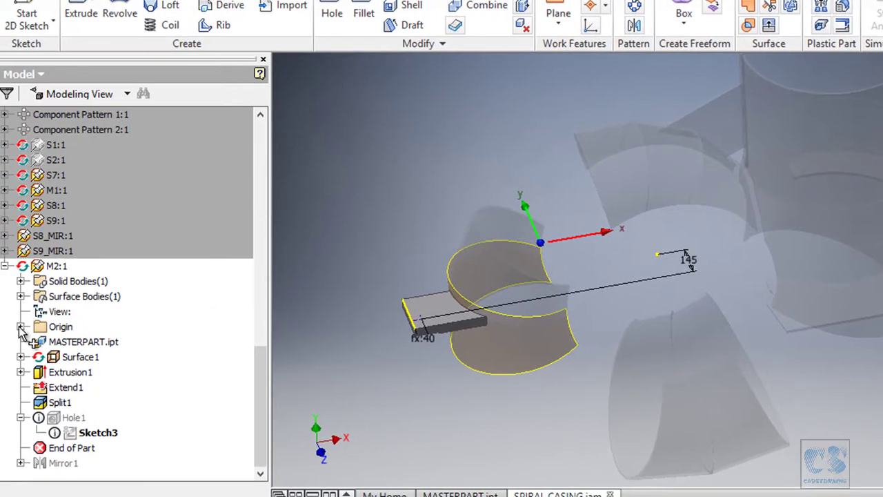
pyautogui.click(21, 327)
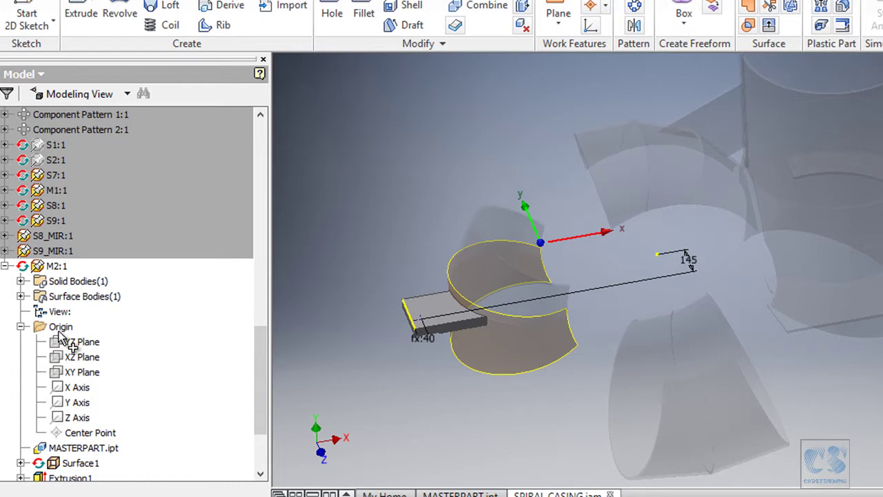
pyautogui.click(86, 434)
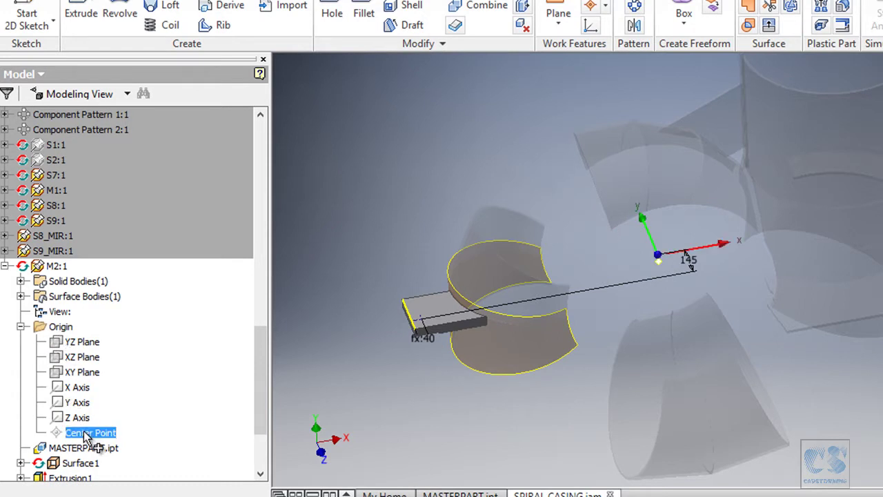
pyautogui.press('F5')
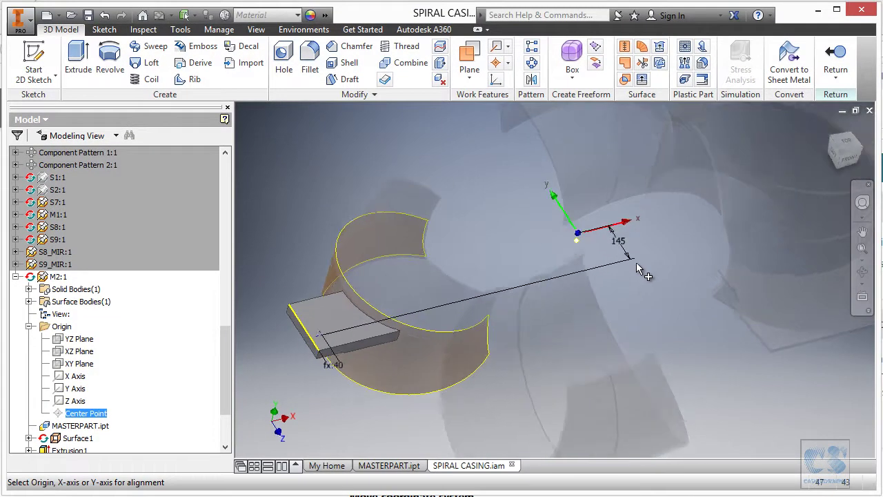
pyautogui.moveTo(695, 229)
pyautogui.keyDown('shift'); pyautogui.mouseDown(button='middle')
pyautogui.moveTo(687, 217)
pyautogui.moveTo(681, 265)
pyautogui.moveTo(676, 249)
pyautogui.moveTo(634, 259)
pyautogui.moveTo(652, 293)
pyautogui.mouseUp(button='middle'); pyautogui.keyUp('shift')
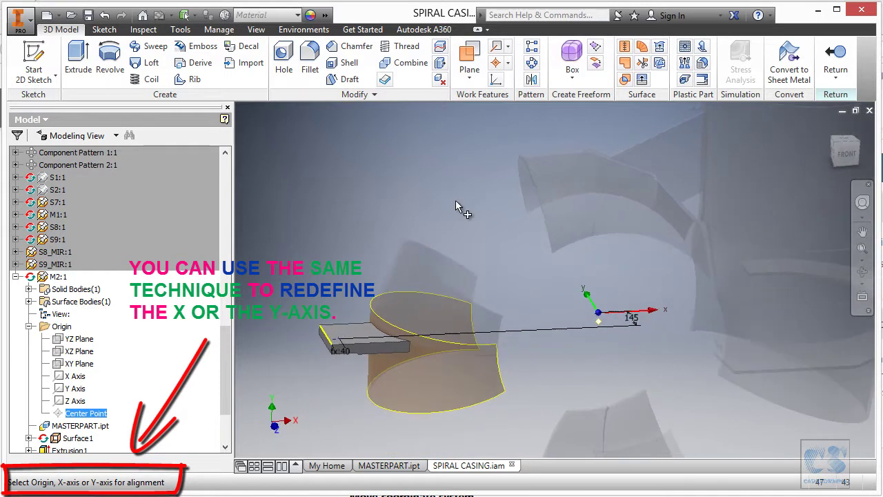
pyautogui.rightClick(463, 180)
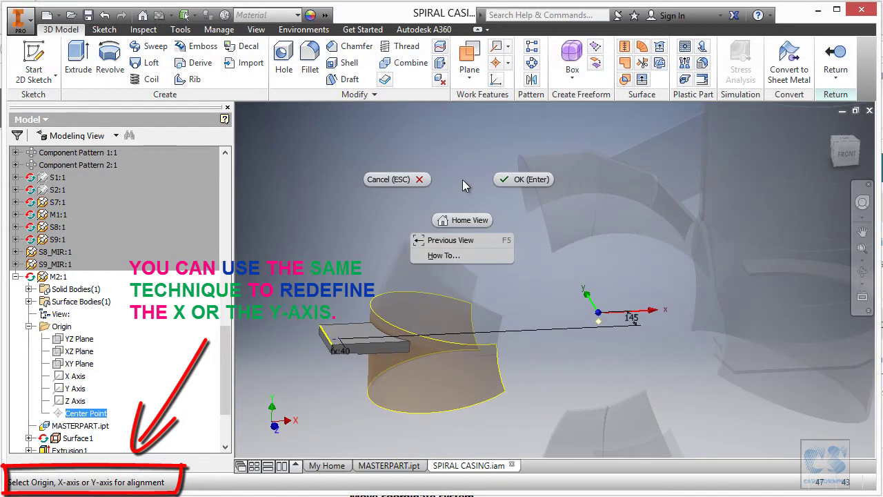
pyautogui.click(525, 179)
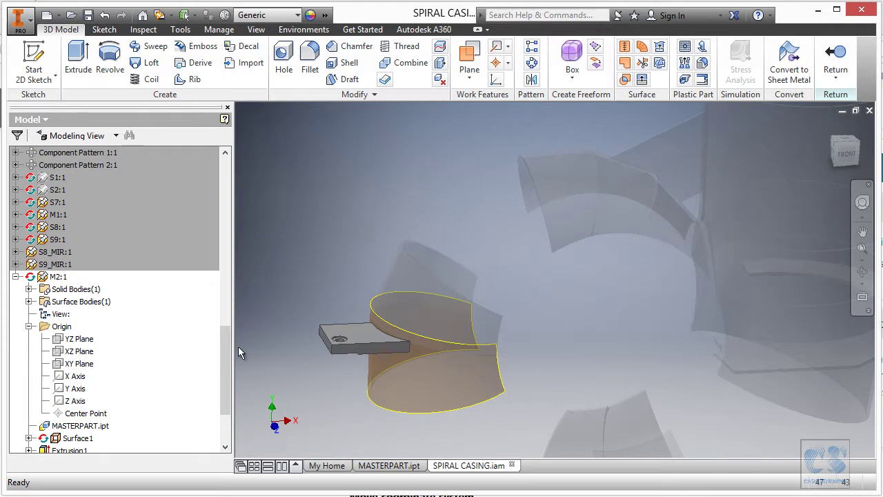
# Step: Move M2's End of Part marker below Mirror1 and check the plate against the PDF print
pyautogui.moveTo(226, 357); pyautogui.dragTo(226, 394)
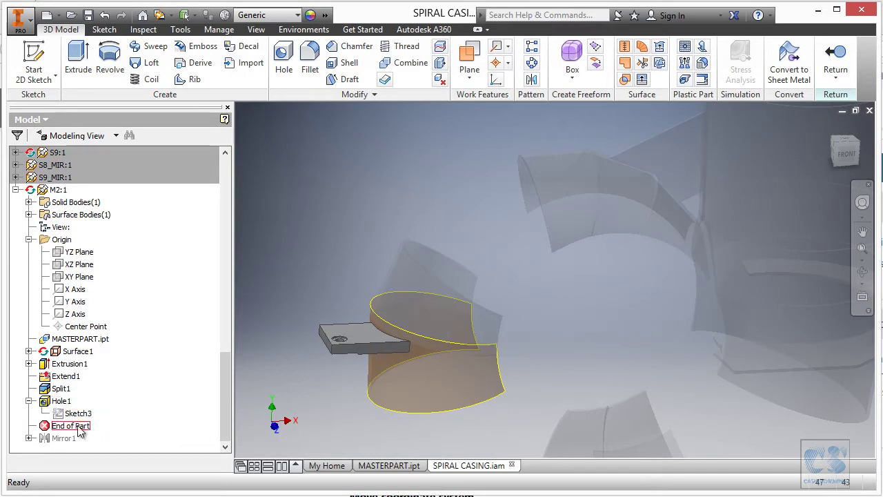
pyautogui.moveTo(78, 432)
pyautogui.mouseDown()
pyautogui.moveTo(81, 445)
pyautogui.moveTo(113, 441)
pyautogui.mouseUp()
pyautogui.moveTo(373, 341)
pyautogui.keyDown('shift'); pyautogui.mouseDown(button='middle')
pyautogui.moveTo(406, 330)
pyautogui.moveTo(386, 341)
pyautogui.mouseUp(button='middle'); pyautogui.keyUp('shift')
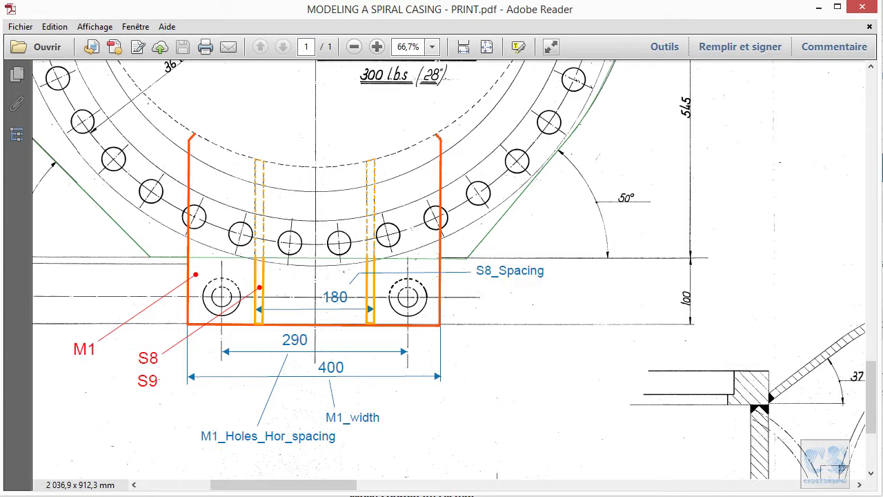
pyautogui.click(710, 495)
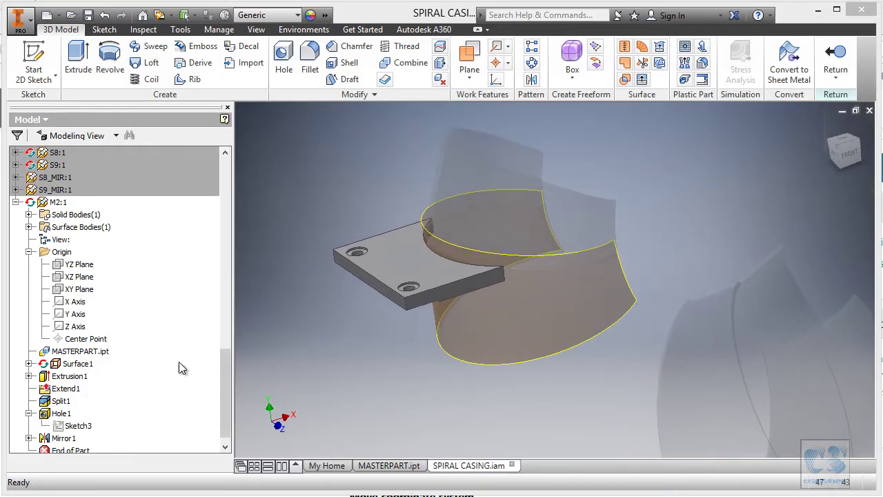
# Step: Move M2's End of Part marker above Mirror1 and chamfer the short vertical edge at the plate's curved-cutout corner by 18 mm
pyautogui.moveTo(86, 452); pyautogui.dragTo(86, 439)
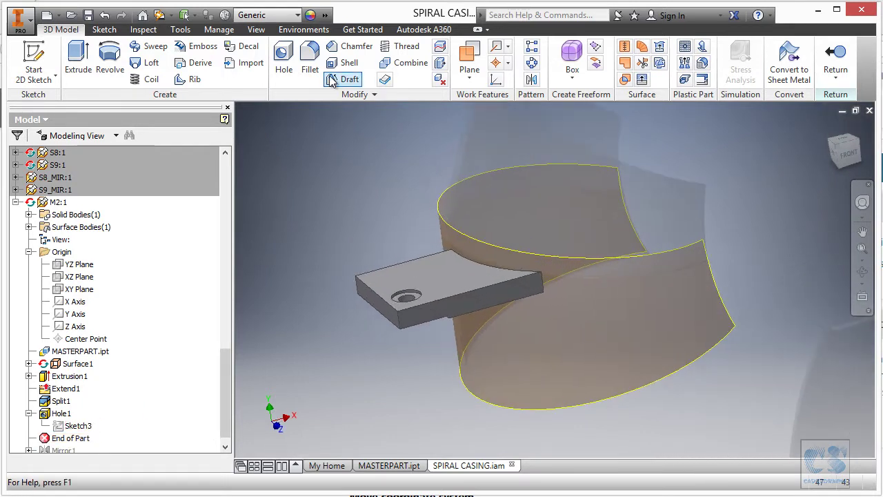
pyautogui.click(343, 47)
pyautogui.scroll(5, 566, 300)
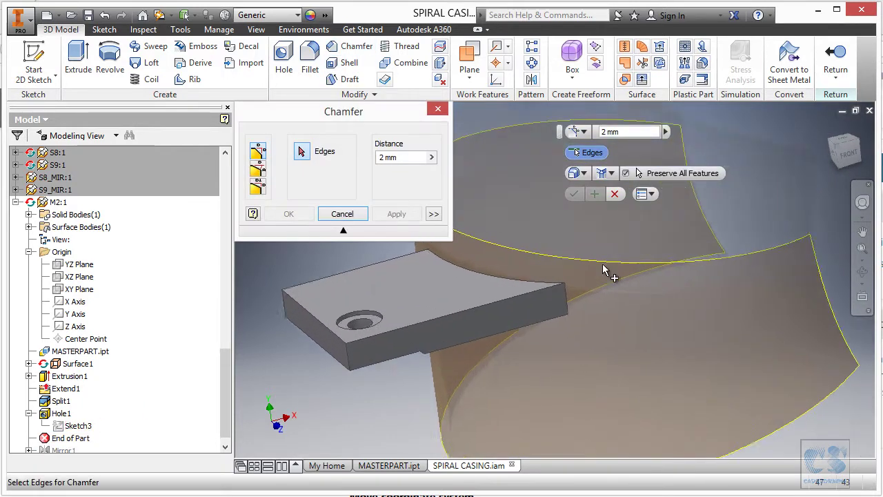
pyautogui.click(572, 305)
pyautogui.keyDown('shift'); pyautogui.moveTo(600, 300); pyautogui.dragTo(598, 282, button='middle'); pyautogui.keyUp('shift')
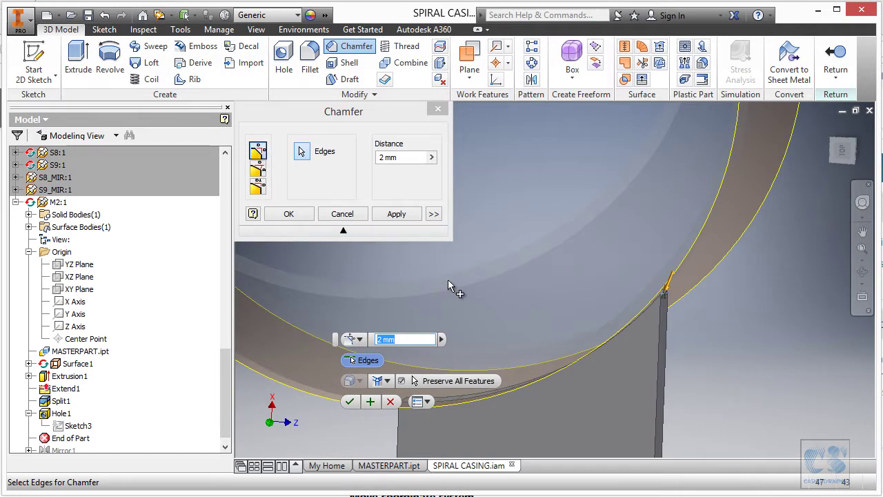
pyautogui.write('18')
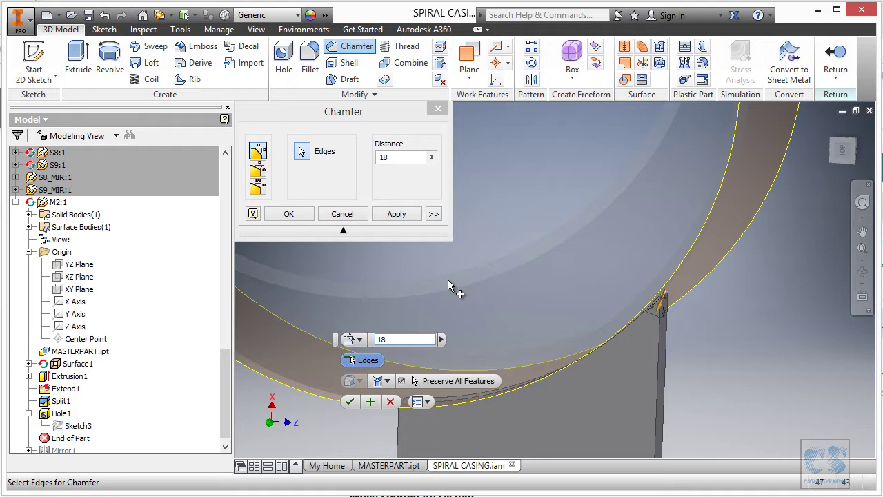
pyautogui.press('Return')
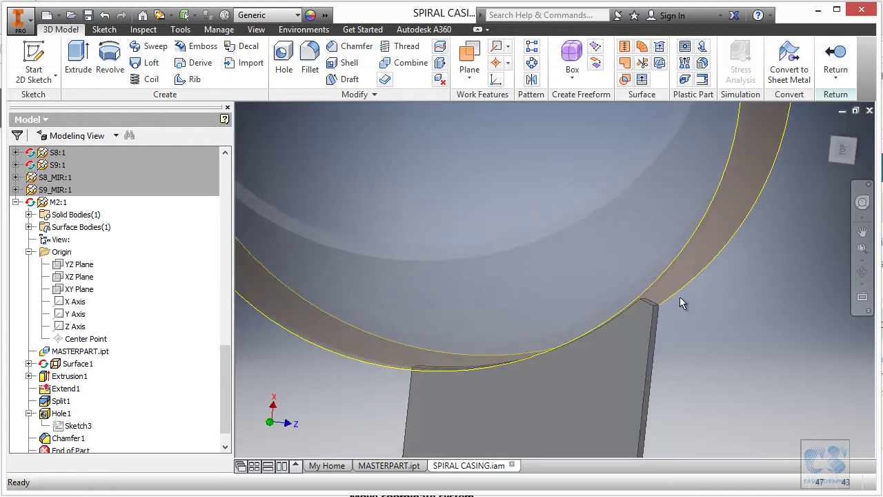
# Step: Move M2's End of Part marker below Mirror1 so the mirror includes the new chamfer
pyautogui.keyDown('shift'); pyautogui.moveTo(693, 298); pyautogui.dragTo(222, 377, button='middle'); pyautogui.keyUp('shift')
pyautogui.moveTo(224, 377); pyautogui.dragTo(222, 396)
pyautogui.moveTo(82, 426); pyautogui.dragTo(79, 441)
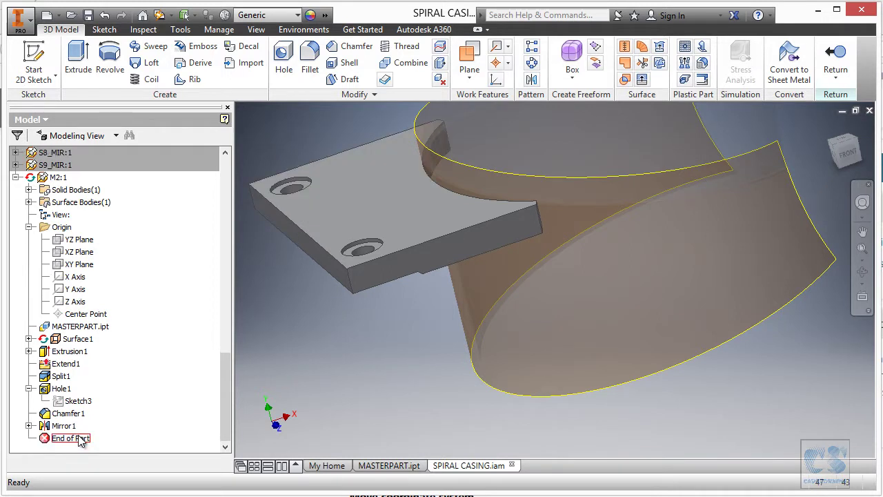
pyautogui.press('F5')
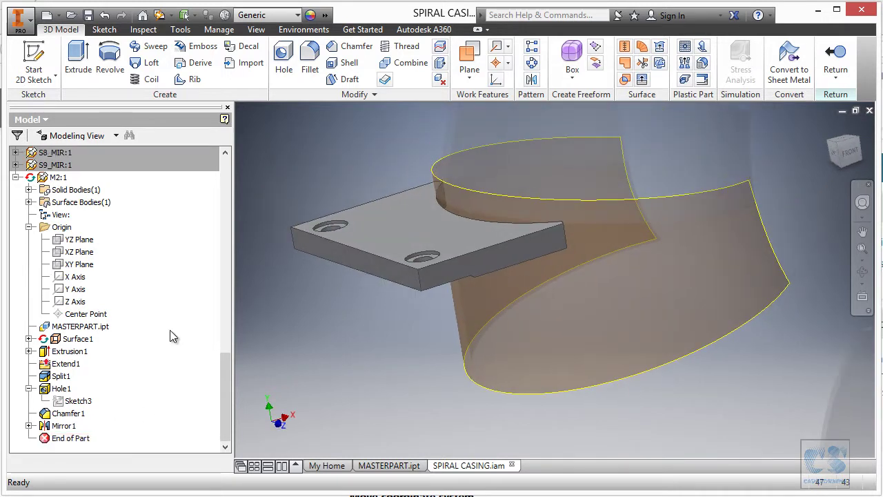
# Step: Hide M2's Surface1 and return to the spiral casing assembly
pyautogui.rightClick(78, 339)
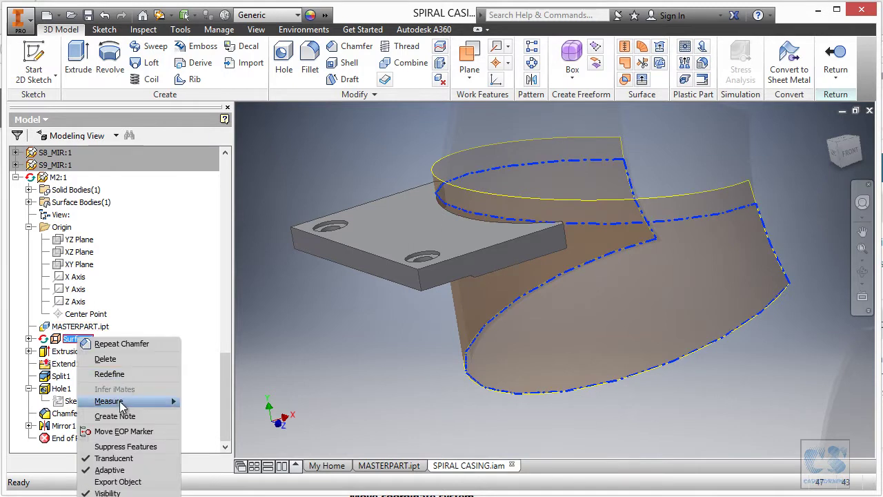
pyautogui.click(127, 492)
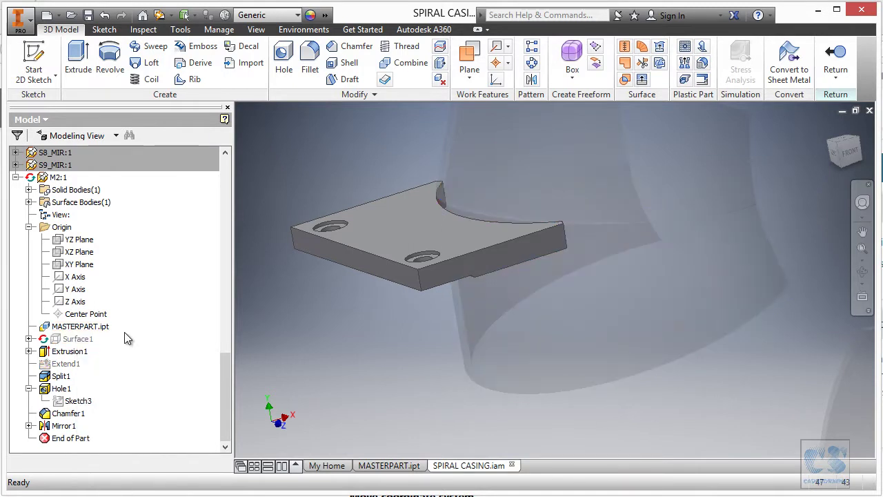
pyautogui.click(836, 62)
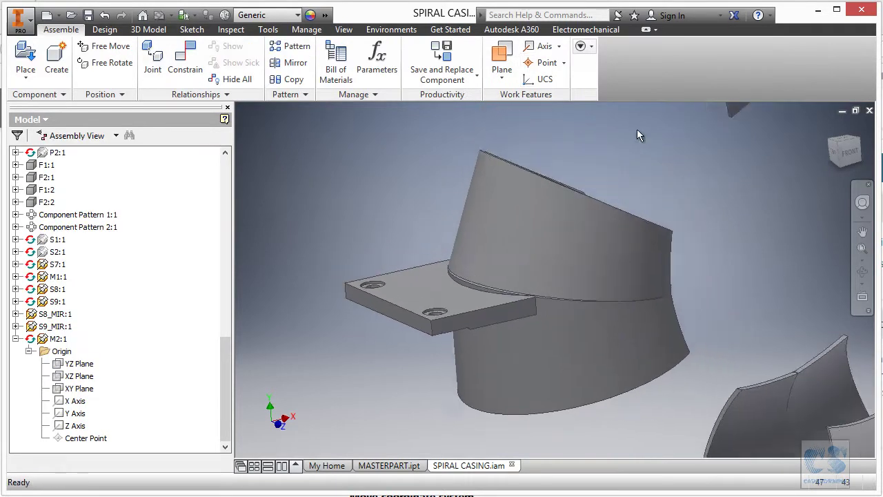
# Step: Edit mounting plate M1 in place and move its End of Part marker above Mirror1
pyautogui.scroll(5, 661, 283)
pyautogui.click(588, 290)
pyautogui.rightClick(598, 222)
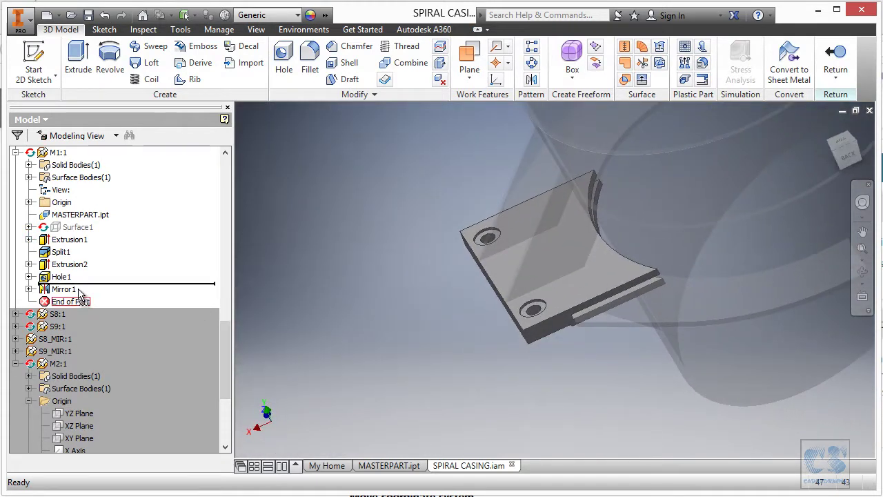
pyautogui.moveTo(80, 293); pyautogui.dragTo(79, 286)
# Step: Chamfer the upper and lower vertical corner edges at M1's curved cutout by 16 mm
pyautogui.keyDown('shift'); pyautogui.moveTo(331, 295); pyautogui.dragTo(644, 117, button='middle'); pyautogui.keyUp('shift')
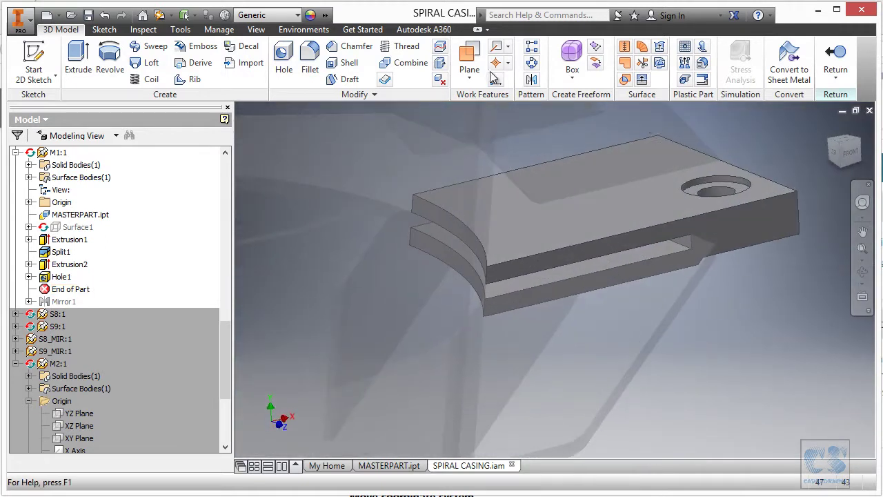
pyautogui.click(357, 46)
pyautogui.scroll(-5, 541, 255)
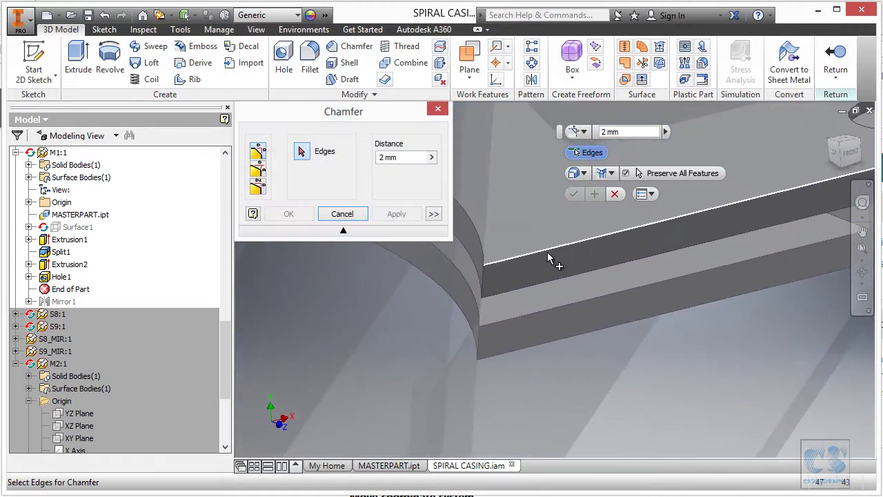
pyautogui.click(486, 287)
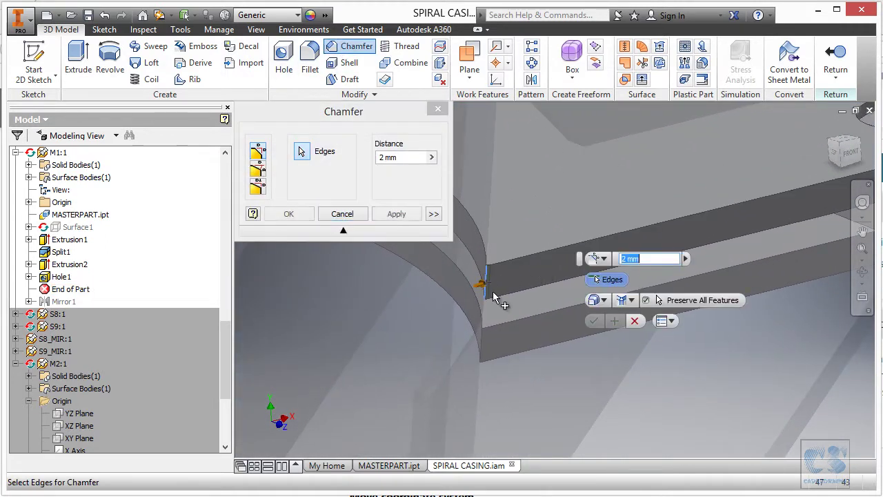
pyautogui.click(482, 341)
pyautogui.write('16')
pyautogui.press('Return')
pyautogui.press('F6')
# Step: Move M1's End of Part marker below Mirror1 and return to the assembly's home view
pyautogui.moveTo(79, 307); pyautogui.dragTo(81, 317)
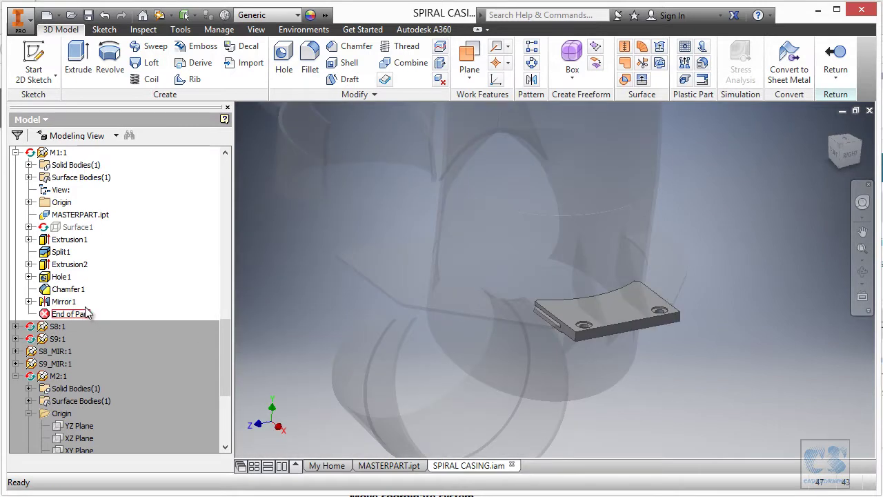
pyautogui.click(835, 58)
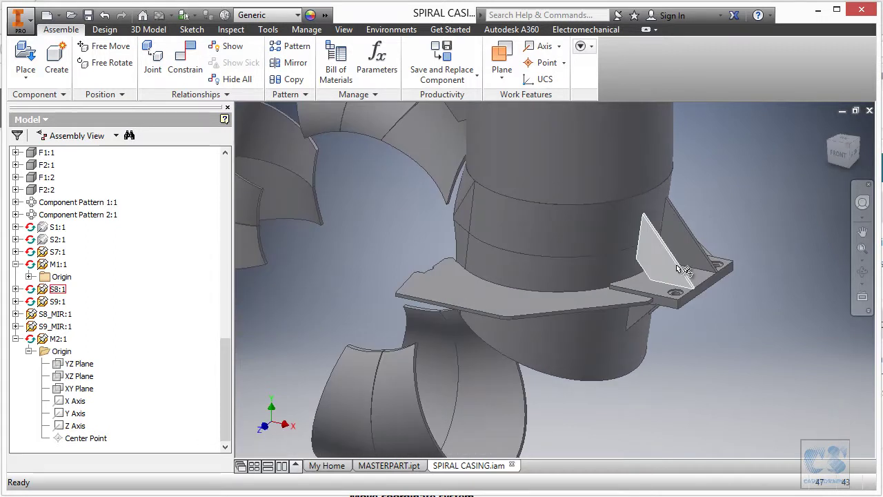
pyautogui.click(683, 269)
pyautogui.press('F6')
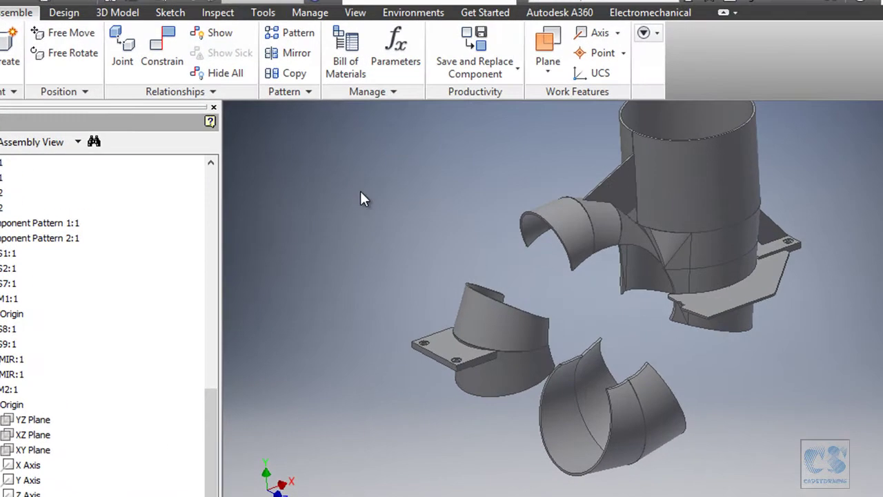
# Step: Place another instance of part S8 grounded at the assembly origin
pyautogui.rightClick(348, 174)
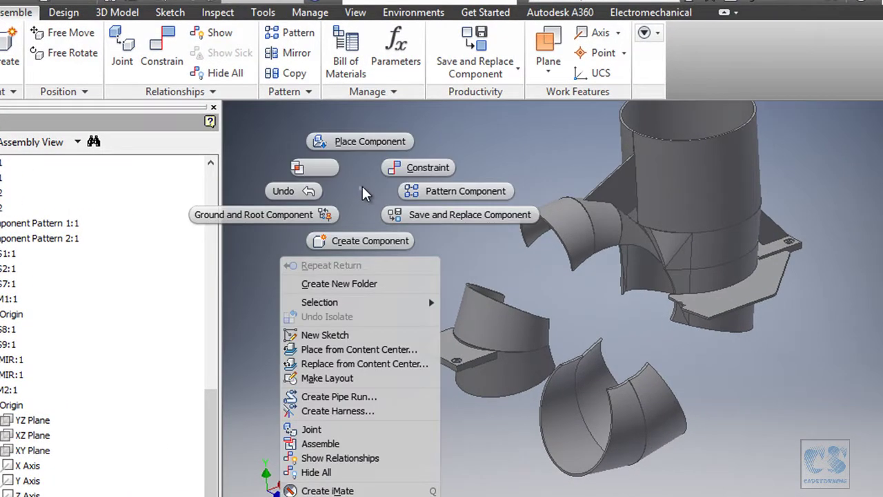
pyautogui.click(352, 141)
pyautogui.moveTo(854, 187); pyautogui.dragTo(869, 319)
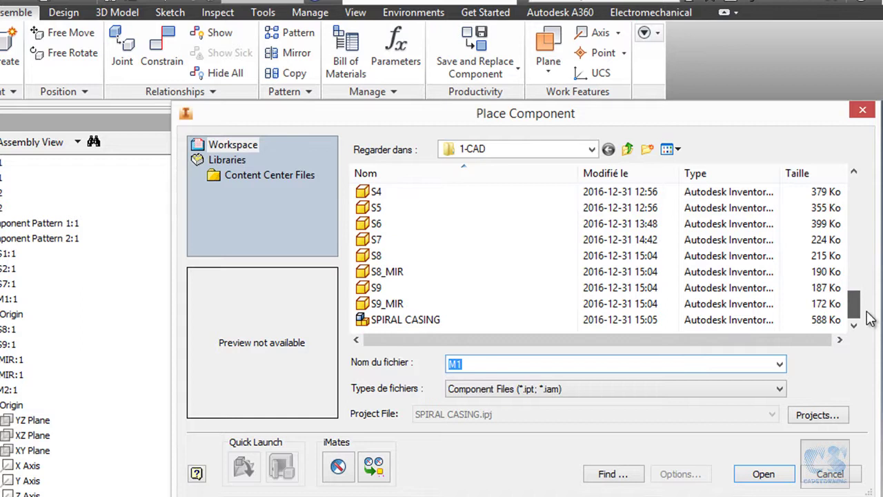
pyautogui.click(421, 257)
pyautogui.click(763, 474)
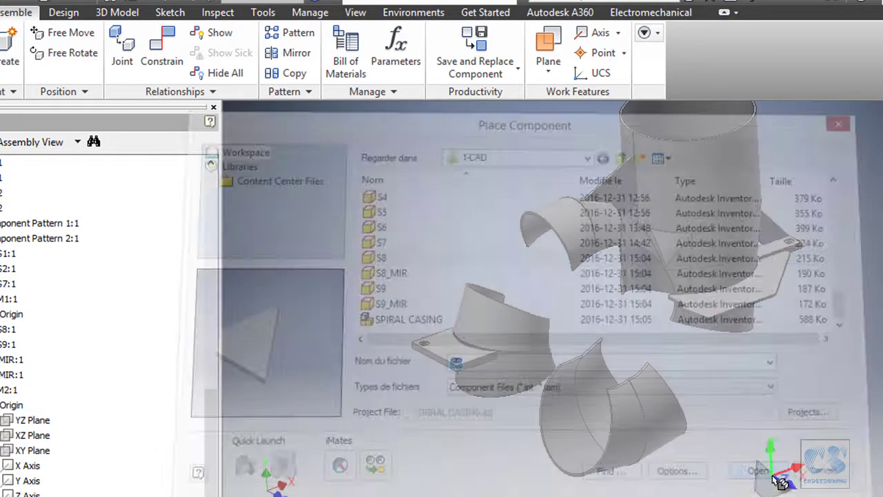
pyautogui.rightClick(395, 245)
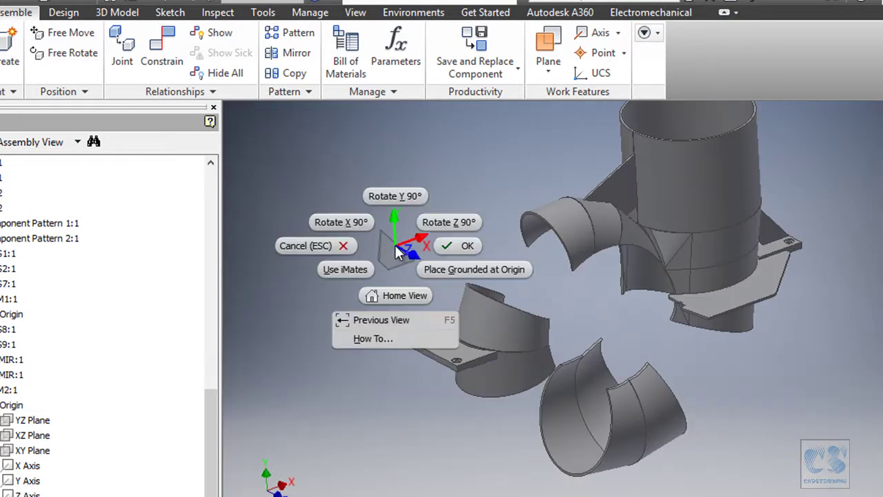
pyautogui.click(464, 268)
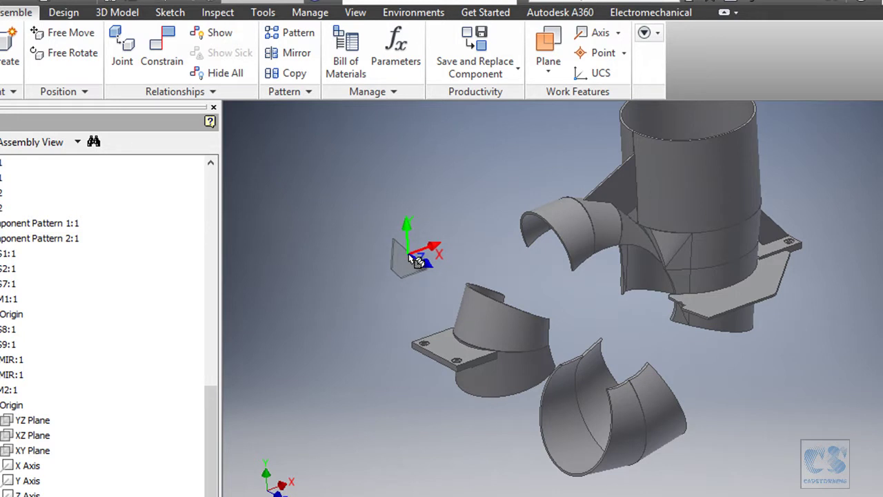
# Step: Save and replace the newly placed S8 instance as a new part named S10
pyautogui.rightClick(350, 196)
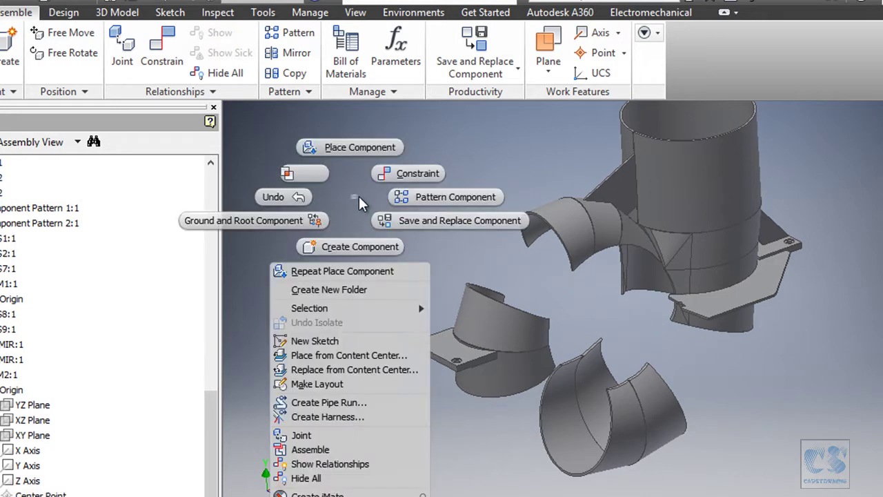
pyautogui.click(422, 218)
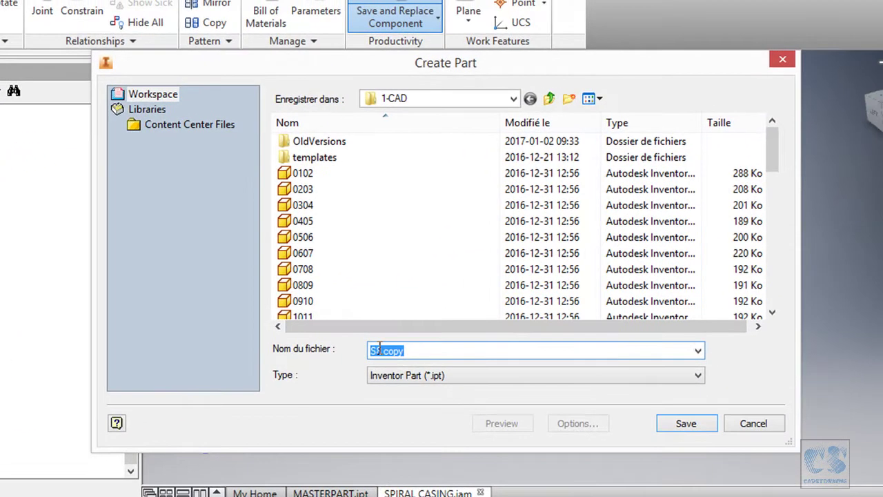
pyautogui.write('10')
pyautogui.click(687, 424)
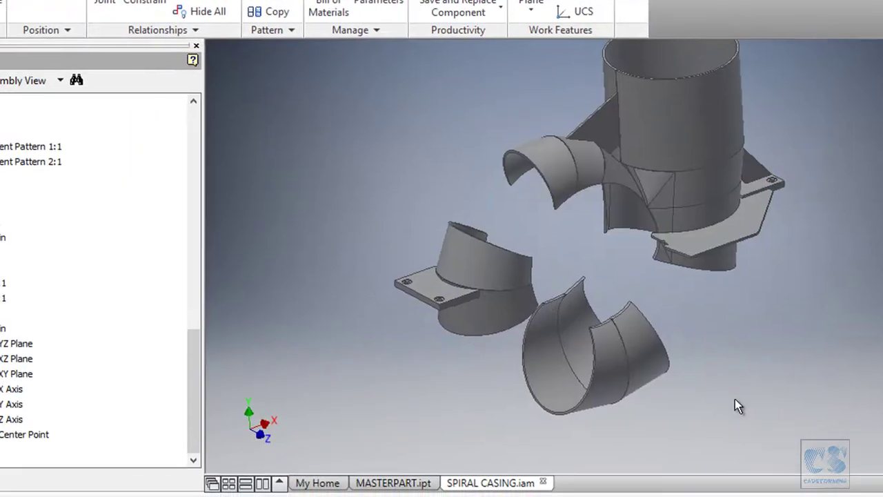
# Step: Edit S10 in place and move its End of Part marker directly below Surface3
pyautogui.click(18, 299)
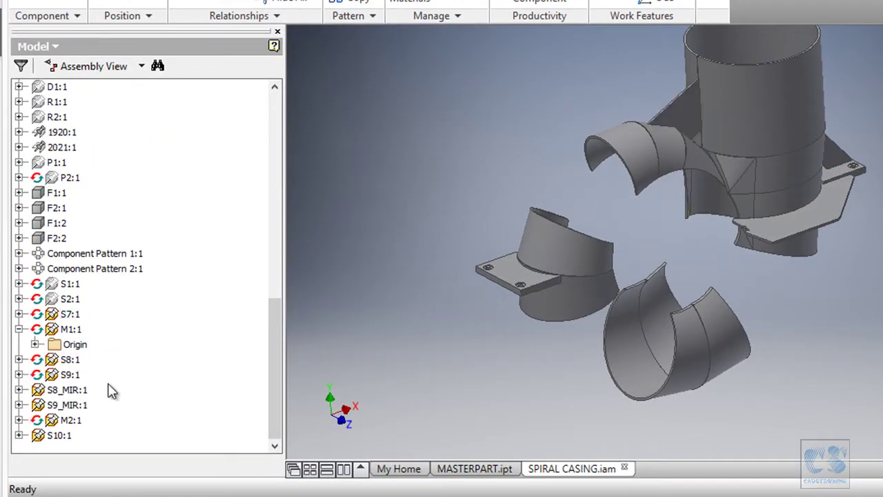
pyautogui.rightClick(55, 436)
pyautogui.click(119, 157)
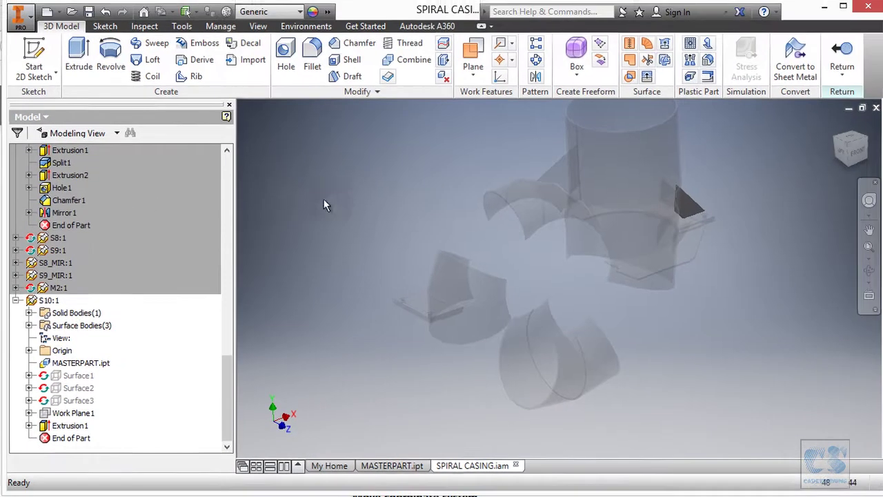
pyautogui.moveTo(87, 425); pyautogui.dragTo(95, 421)
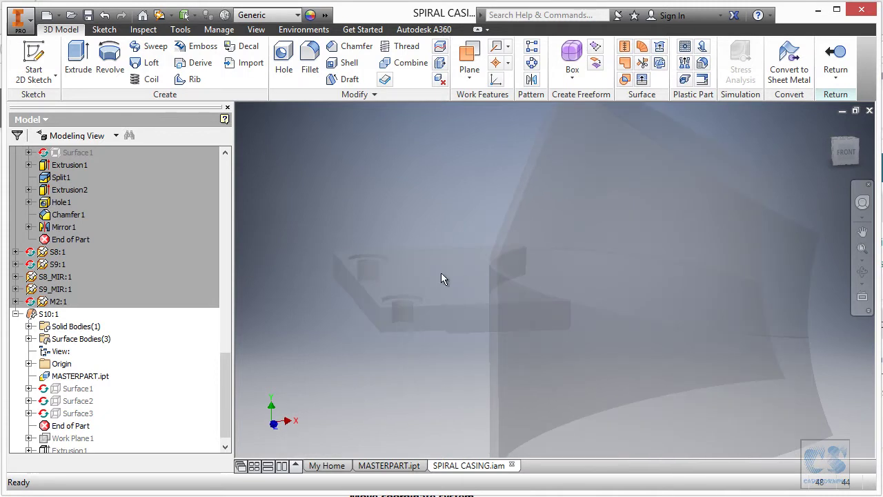
# Step: Redefine S10's Surface1 by face selection, using the upper casing shell face next to plate M2
pyautogui.rightClick(86, 393)
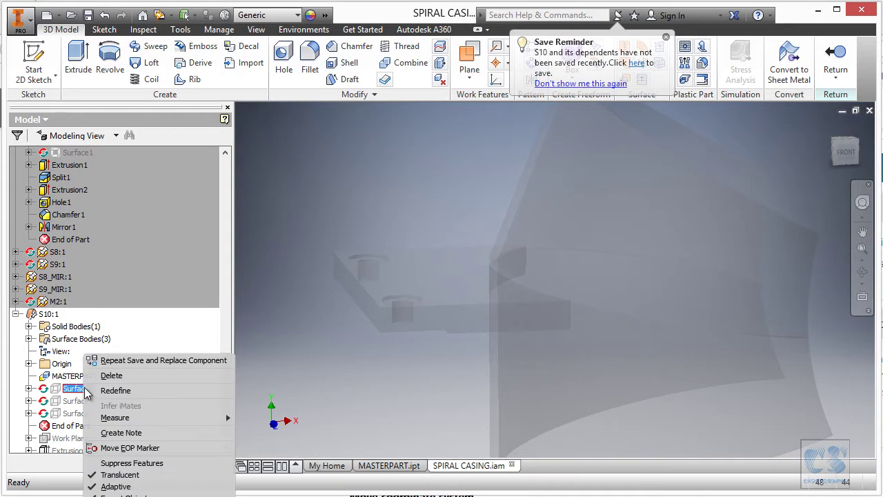
pyautogui.click(128, 392)
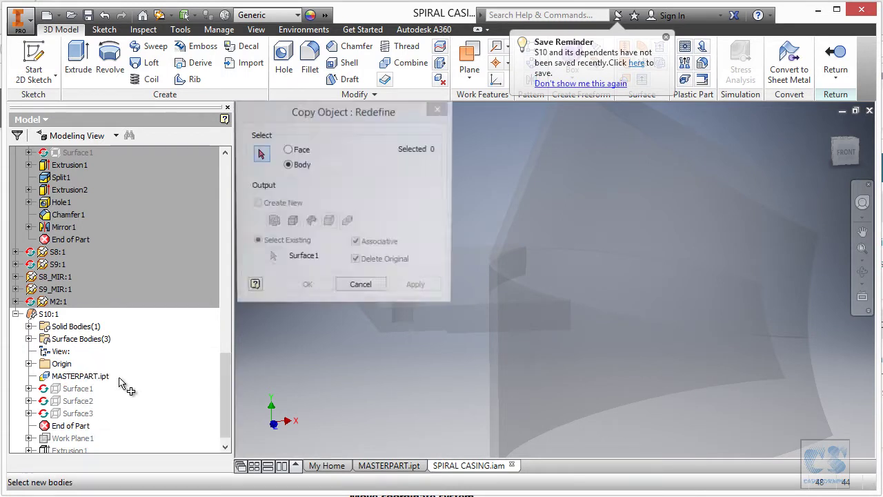
pyautogui.click(297, 153)
pyautogui.click(534, 170)
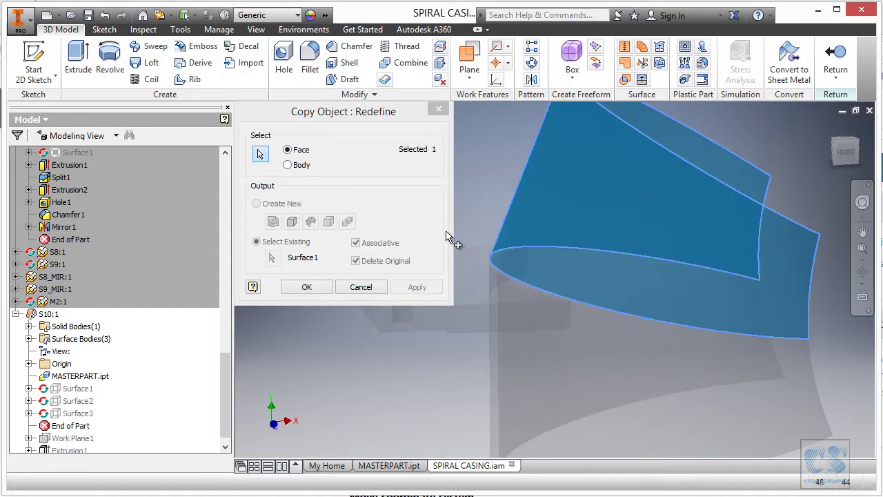
pyautogui.click(306, 289)
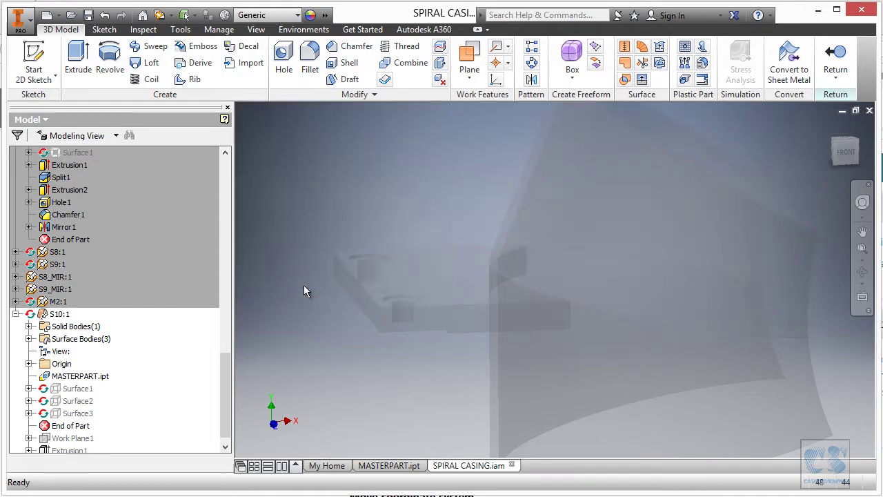
# Step: Delete Surface2 from S10
pyautogui.click(83, 406)
pyautogui.rightClick(83, 406)
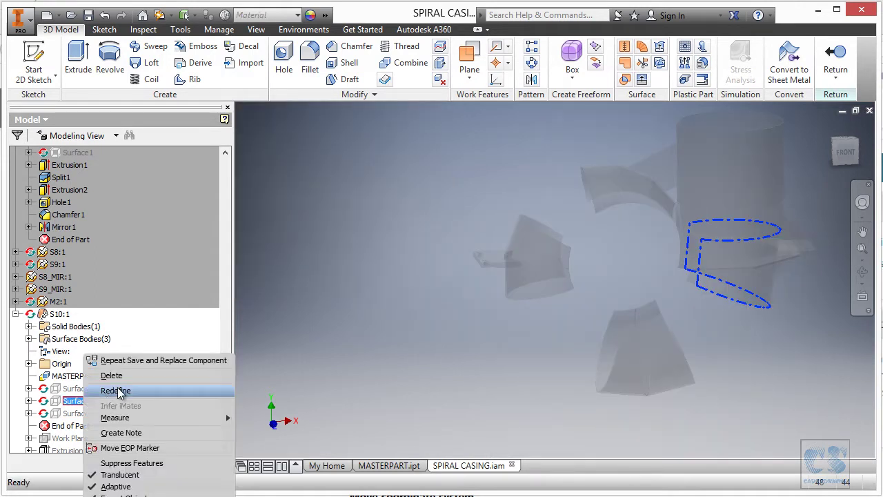
pyautogui.click(111, 375)
# Step: Redefine S10's Surface3 by face selection, using the upper face of mounting plate M2
pyautogui.rightClick(81, 401)
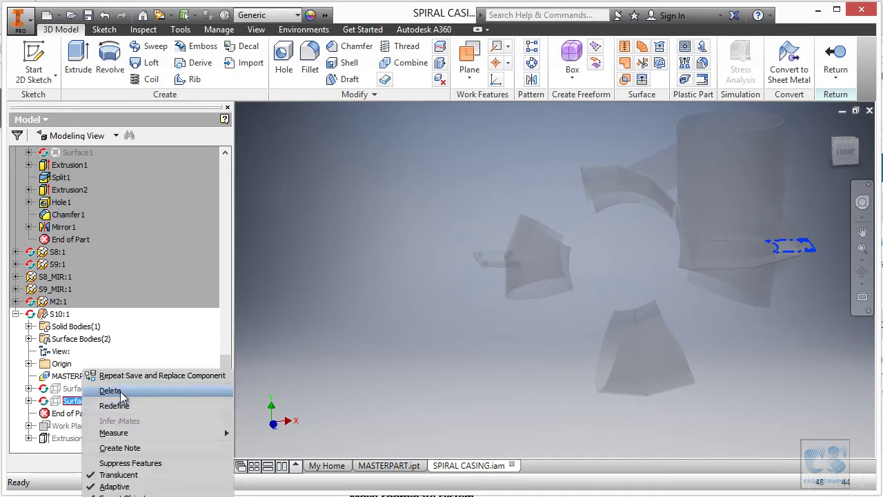
pyautogui.click(125, 408)
pyautogui.scroll(-4, 534, 324)
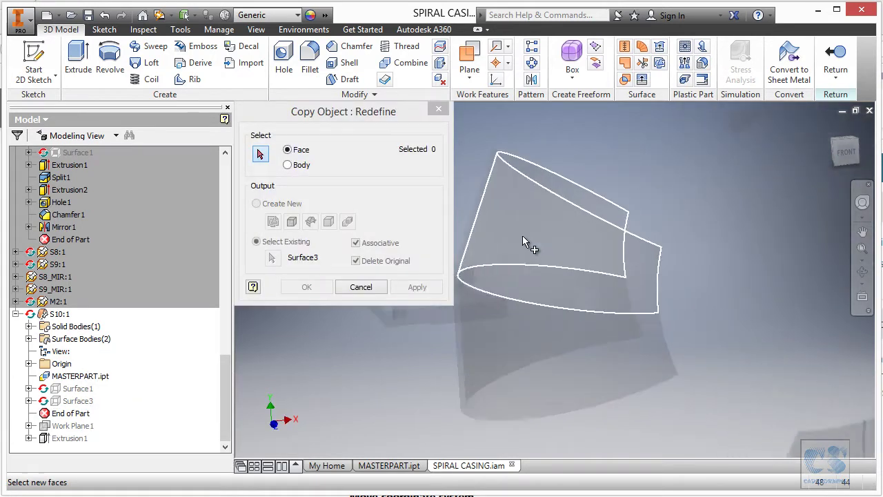
pyautogui.scroll(-5, 517, 255)
pyautogui.click(493, 315)
pyautogui.scroll(1, 534, 300)
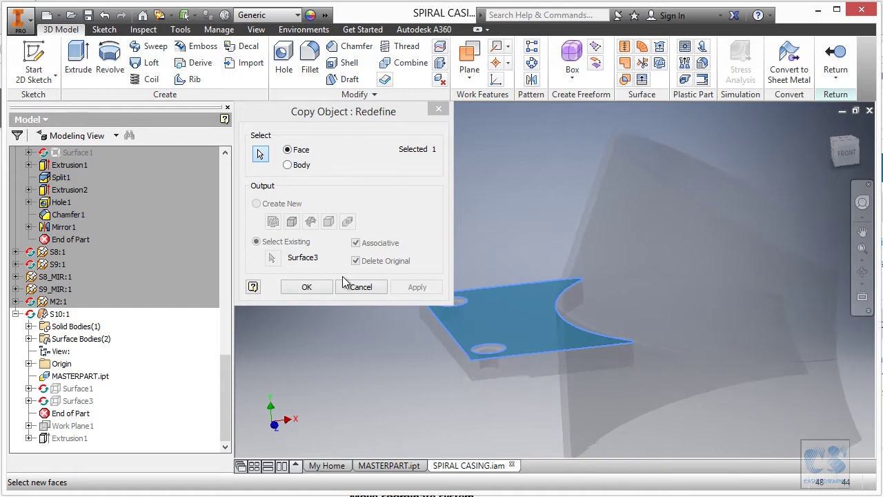
pyautogui.click(308, 287)
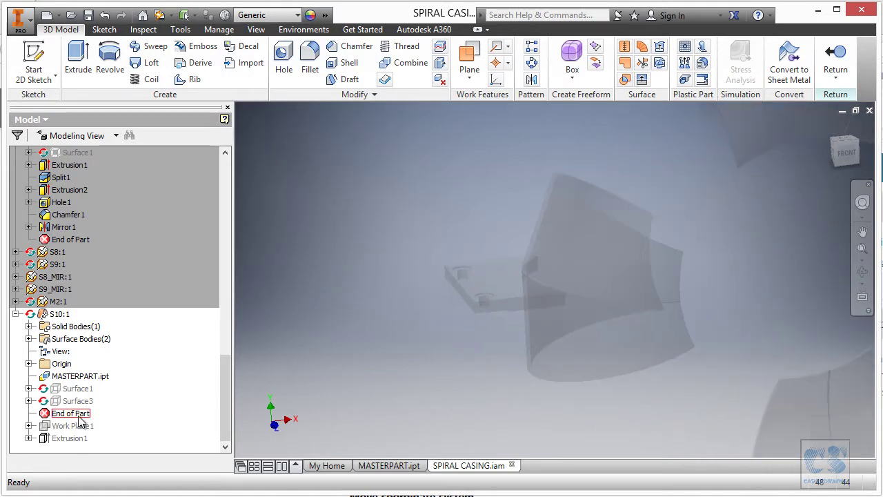
# Step: Move S10's End of Part marker below Work Plane1 and on past Extrusion1, accepting the reorder
pyautogui.moveTo(82, 428); pyautogui.dragTo(83, 431)
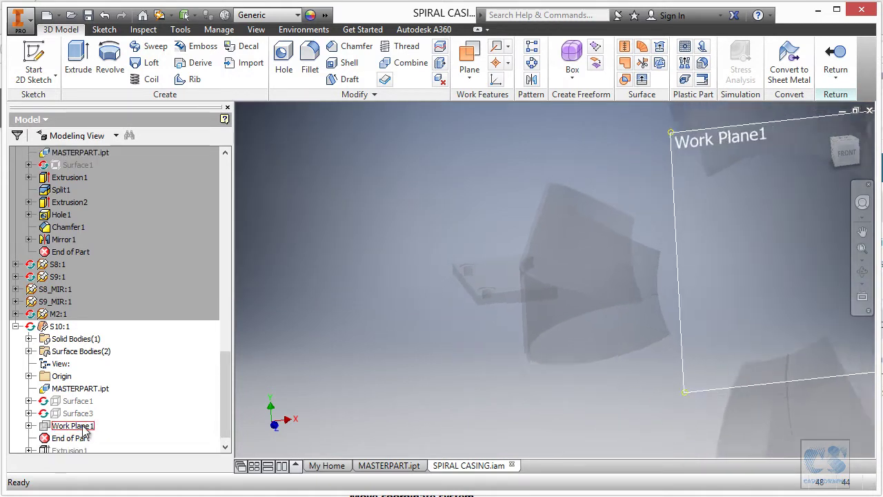
pyautogui.click(84, 425)
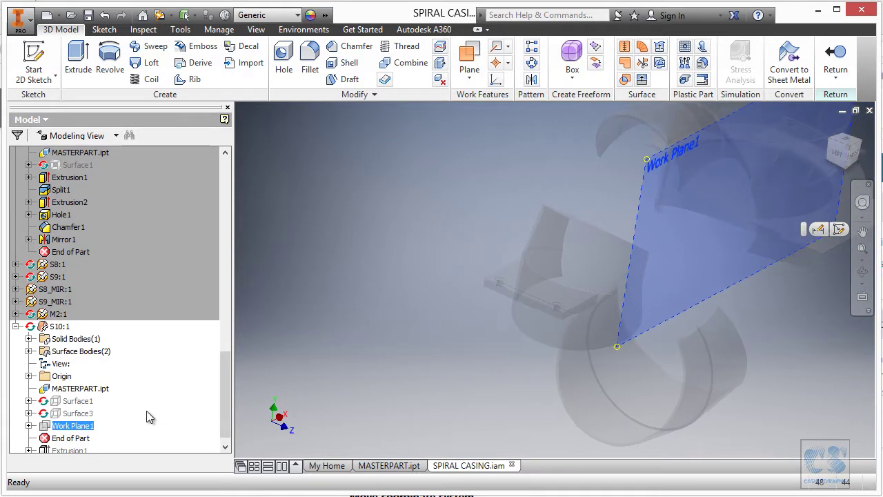
pyautogui.scroll(-1, 228, 399)
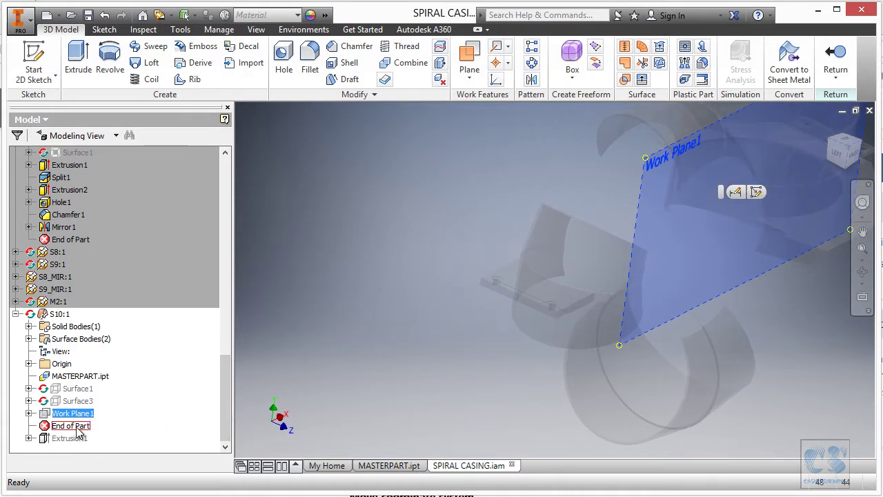
pyautogui.moveTo(79, 433); pyautogui.dragTo(78, 442)
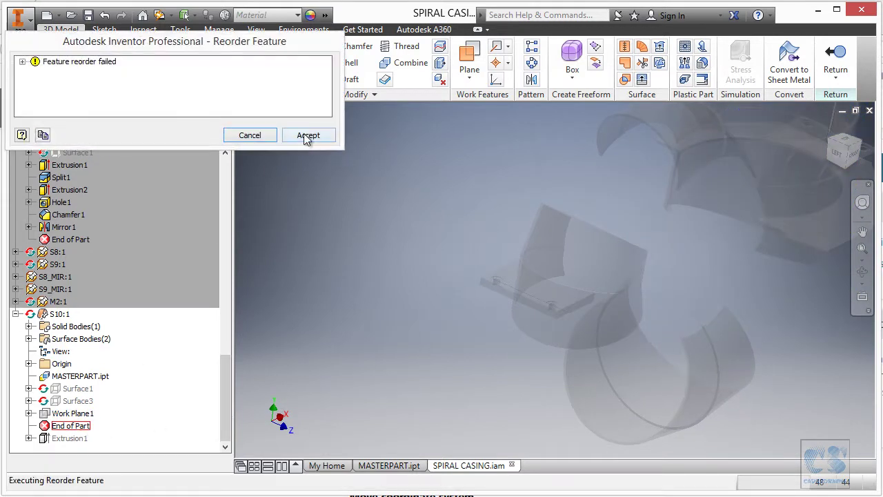
pyautogui.click(308, 135)
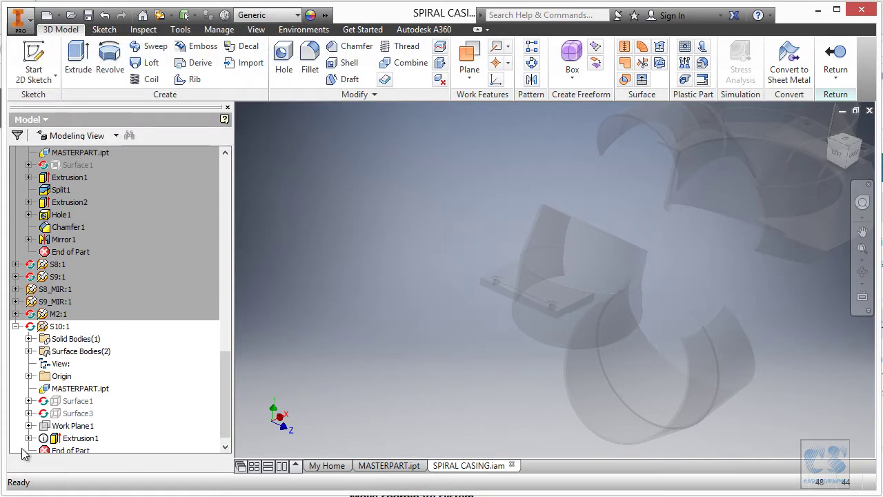
# Step: Open Sketch1 under S10's Extrusion1 for editing
pyautogui.scroll(-1, 222, 389)
pyautogui.click(28, 427)
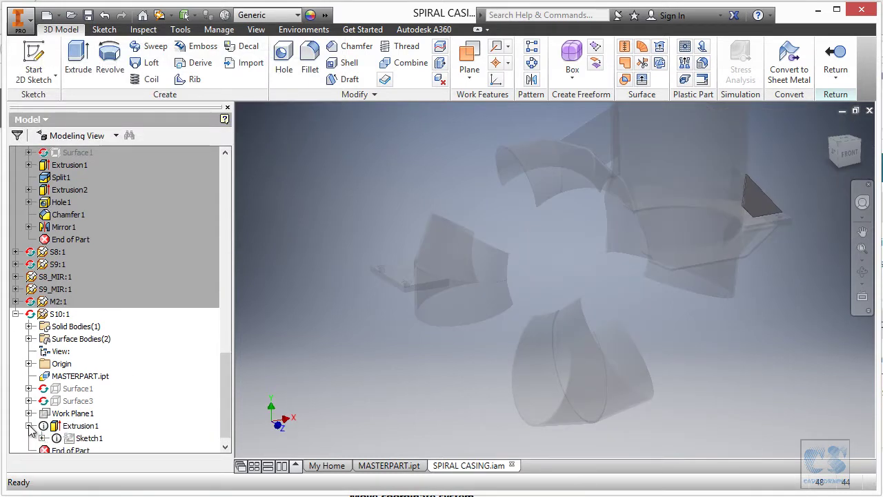
pyautogui.click(89, 438)
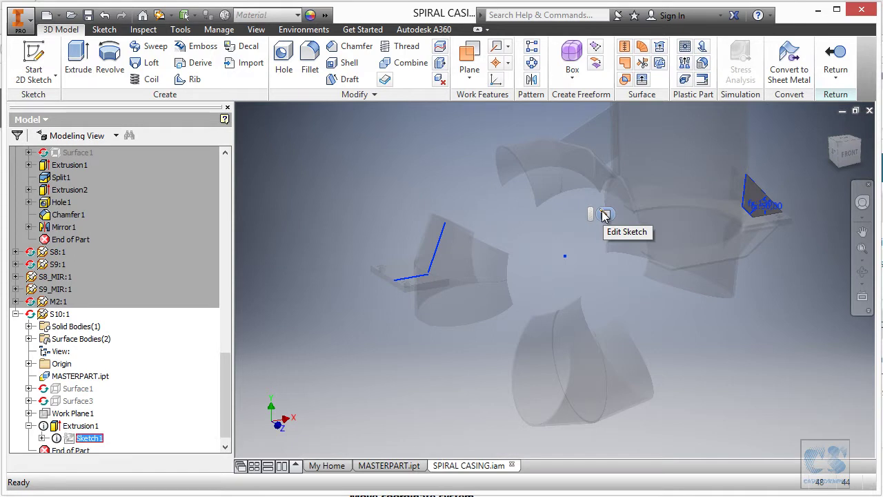
pyautogui.click(603, 214)
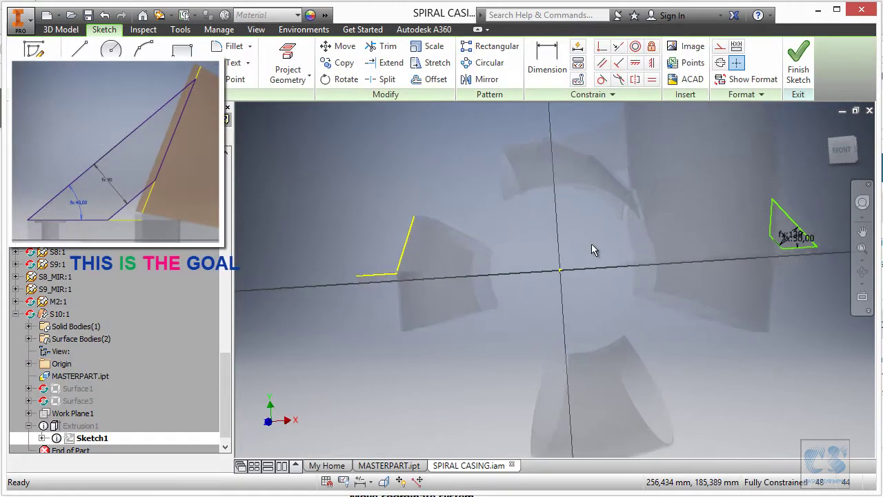
# Step: Move the whole support profile by its lower inner corner to just above plate M2's projected edge, removing the constraints to other geometry
pyautogui.scroll(5, 706, 243)
pyautogui.moveTo(804, 233)
pyautogui.mouseDown(button='middle')
pyautogui.moveTo(739, 265)
pyautogui.moveTo(691, 307)
pyautogui.mouseUp(button='middle')
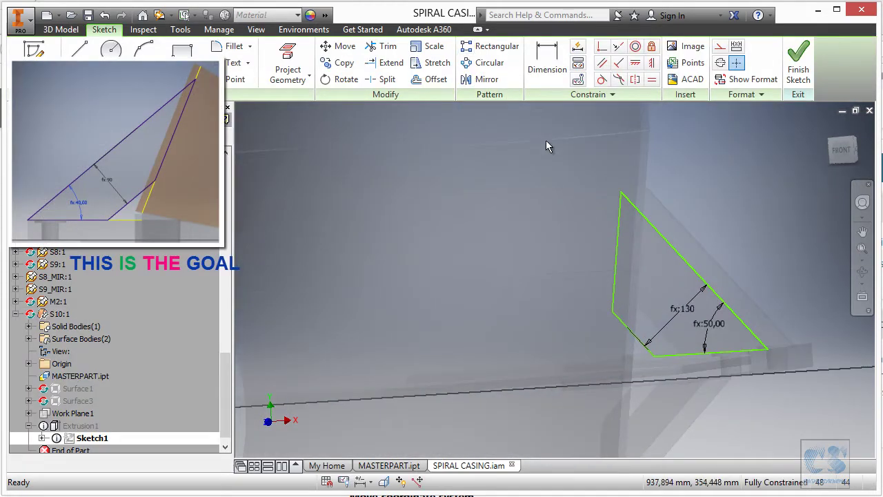
pyautogui.moveTo(541, 131)
pyautogui.mouseDown()
pyautogui.moveTo(777, 389)
pyautogui.moveTo(804, 398)
pyautogui.mouseUp()
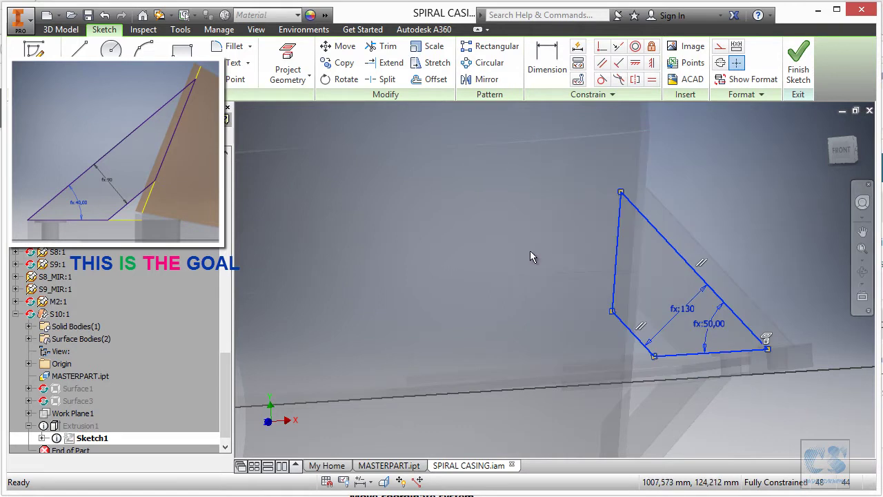
pyautogui.click(341, 47)
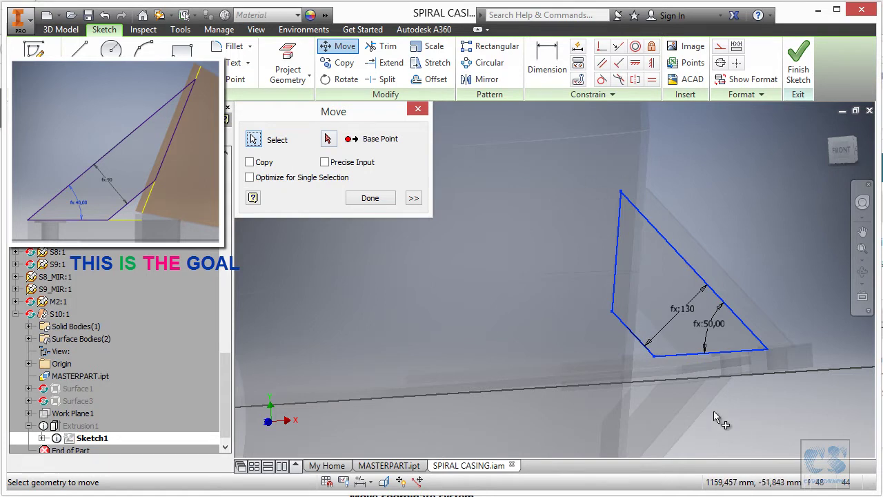
pyautogui.click(329, 140)
pyautogui.click(655, 356)
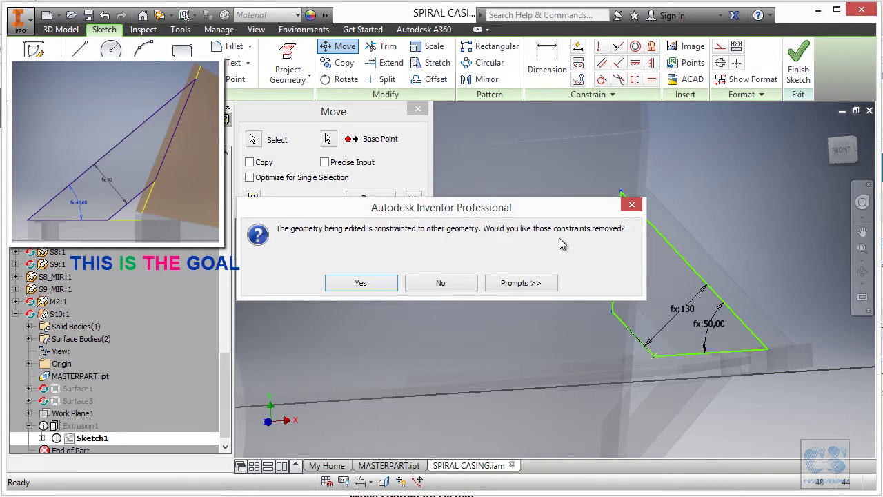
pyautogui.click(360, 283)
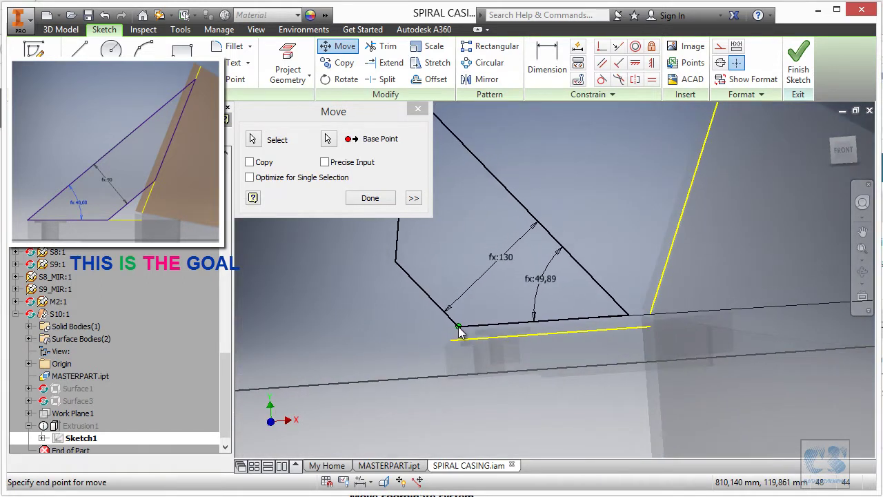
pyautogui.click(447, 322)
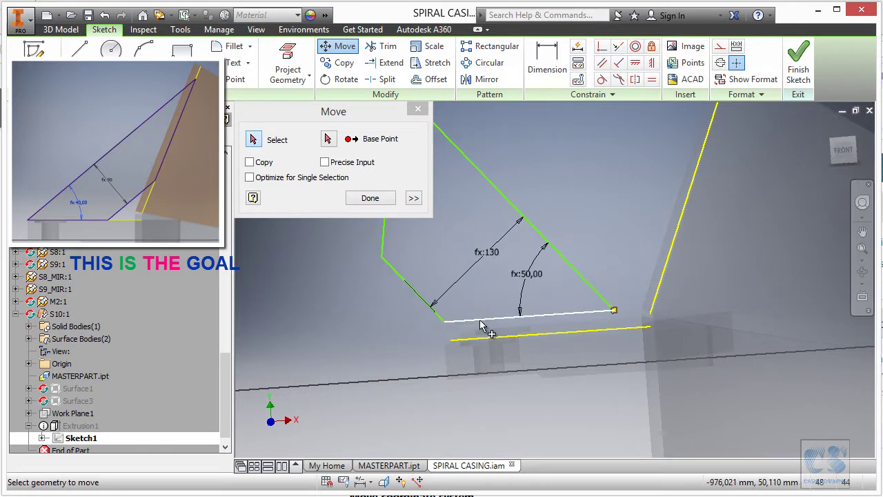
pyautogui.click(367, 198)
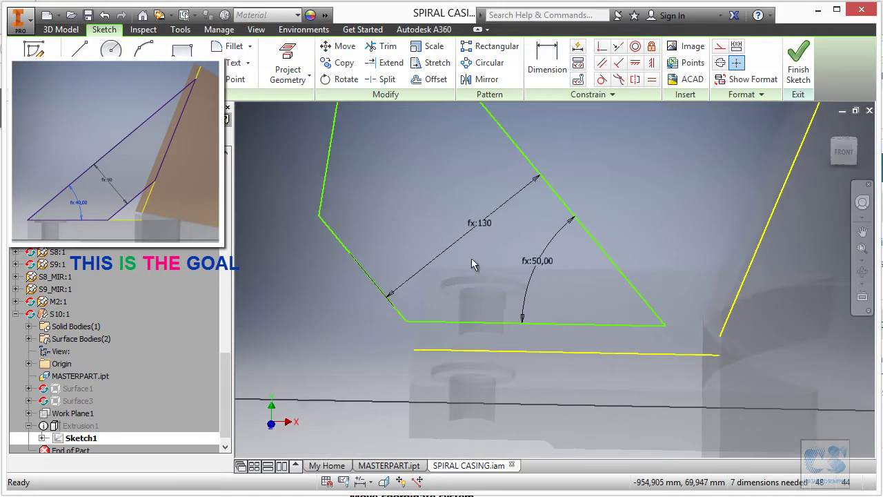
# Step: Make the profile's lower corner coincident with the outer end of plate M2's projected edge
pyautogui.click(602, 48)
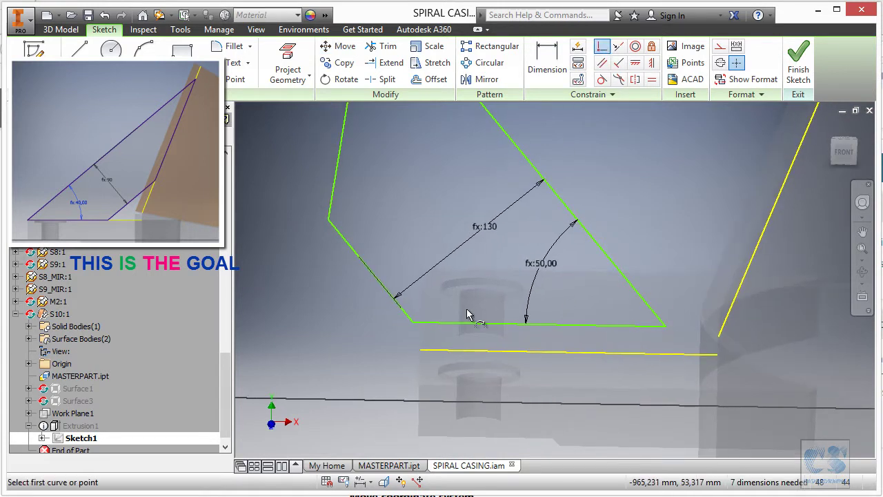
pyautogui.click(412, 323)
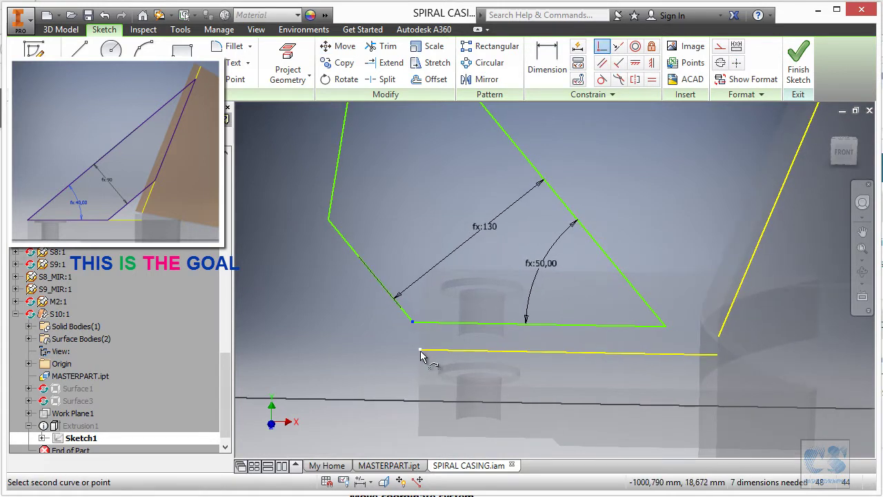
pyautogui.click(421, 351)
pyautogui.press('Escape')
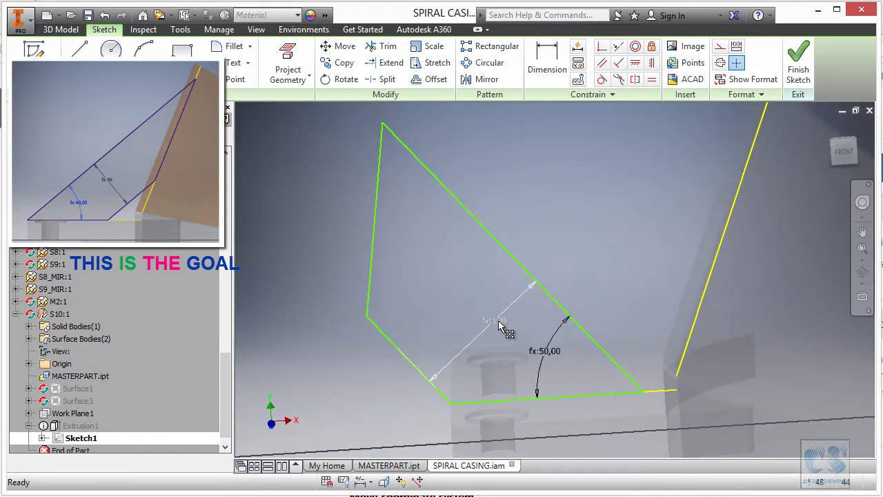
# Step: Set the profile's width dimension to the S10_Width parameter
pyautogui.doubleClick(499, 321)
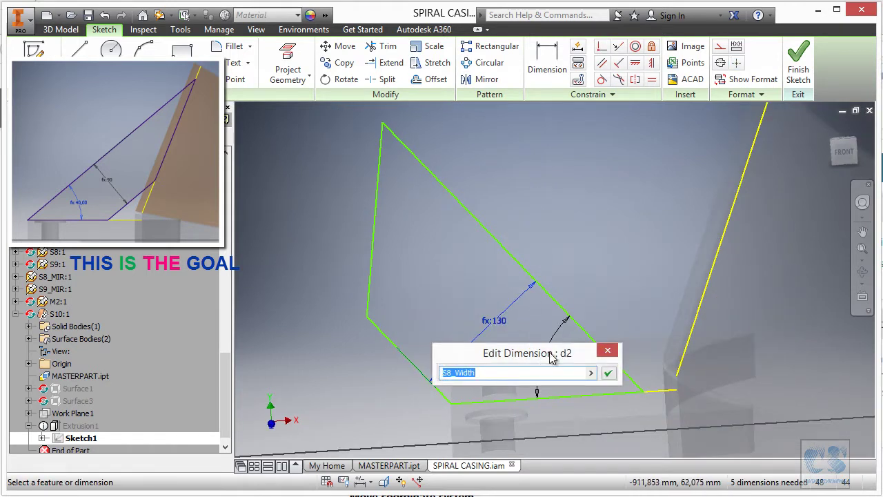
pyautogui.moveTo(552, 355); pyautogui.dragTo(585, 199)
pyautogui.click(624, 215)
pyautogui.click(694, 269)
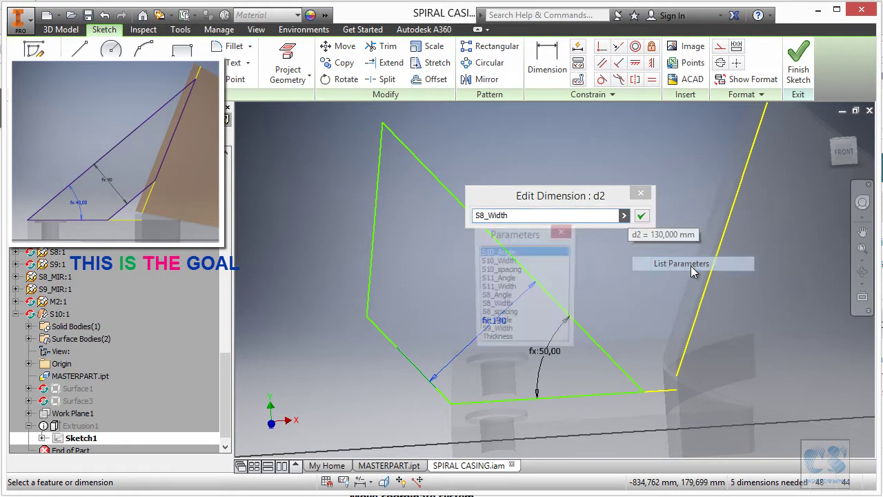
pyautogui.click(506, 261)
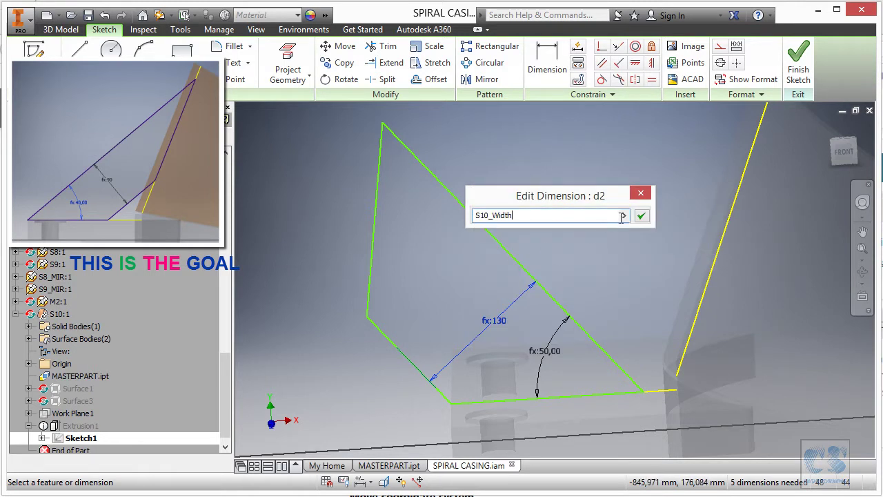
pyautogui.click(644, 216)
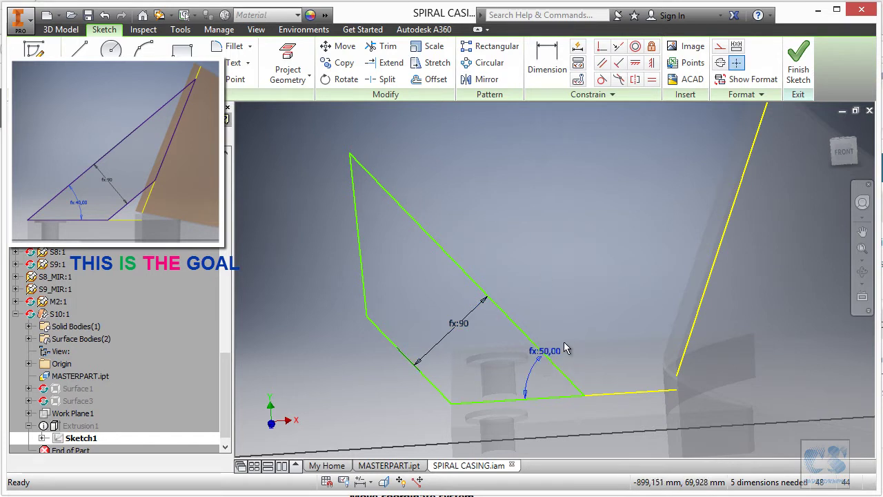
# Step: Delete the profile's 50° angle dimension and reshape its free corners so the profile leans toward the casing shell
pyautogui.press('Delete')
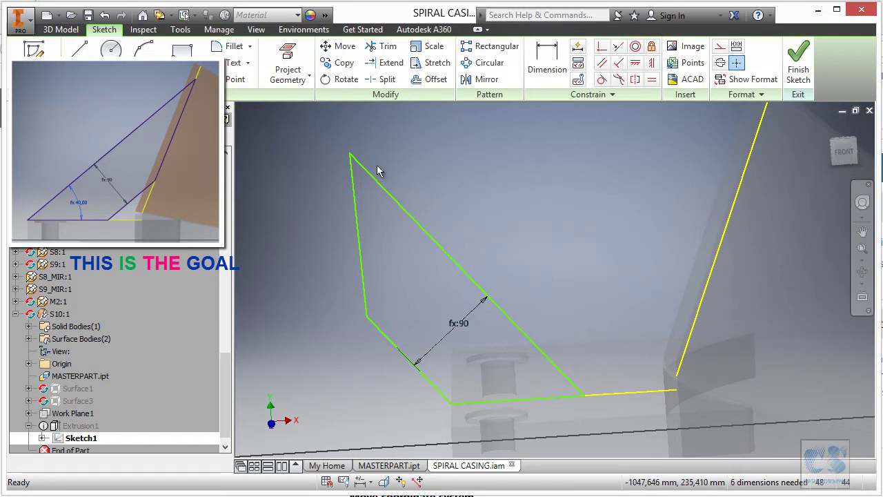
pyautogui.moveTo(349, 158)
pyautogui.mouseDown()
pyautogui.moveTo(578, 165)
pyautogui.moveTo(667, 189)
pyautogui.mouseUp()
pyautogui.moveTo(473, 370)
pyautogui.mouseDown()
pyautogui.moveTo(494, 186)
pyautogui.moveTo(649, 114)
pyautogui.moveTo(719, 92)
pyautogui.moveTo(764, 105)
pyautogui.mouseUp()
pyautogui.moveTo(755, 253); pyautogui.dragTo(698, 265)
pyautogui.scroll(5, 627, 300)
pyautogui.scroll(-7, 647, 270)
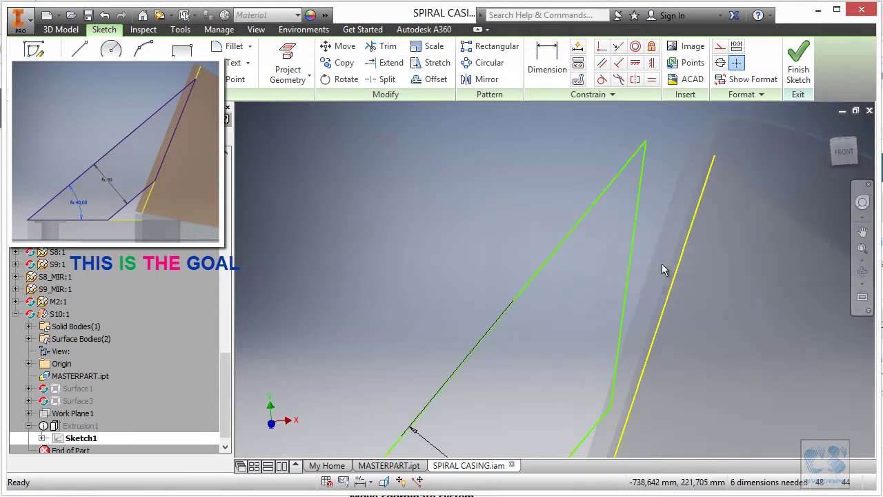
# Step: Make the profile's upper vertex and its lower shell-side vertex coincident with the projected casing edge
pyautogui.click(603, 49)
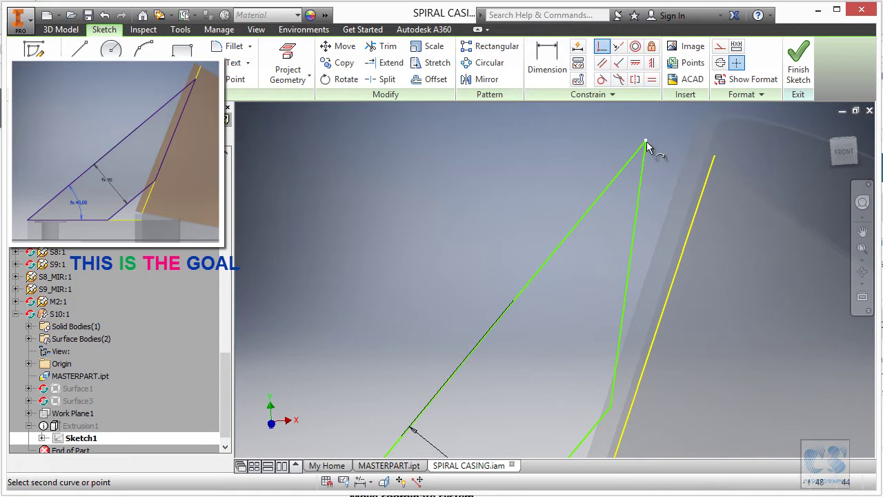
pyautogui.click(705, 181)
pyautogui.scroll(-3, 660, 128)
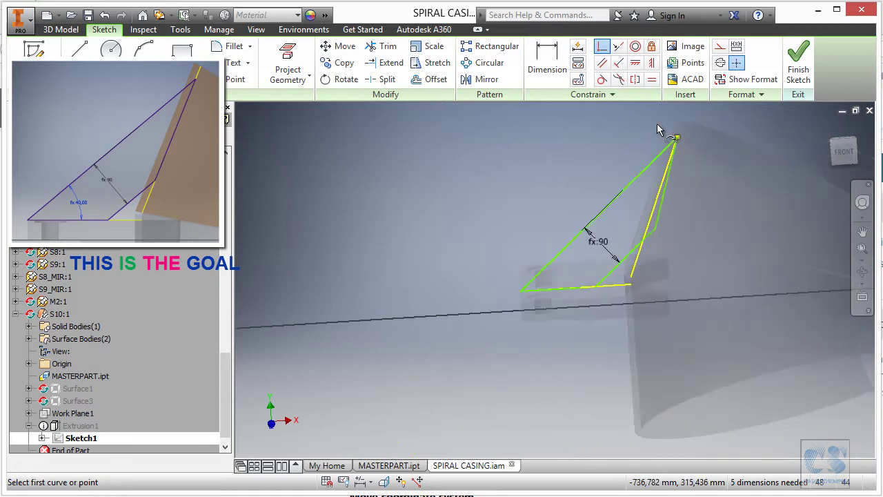
pyautogui.scroll(2, 653, 202)
pyautogui.click(642, 277)
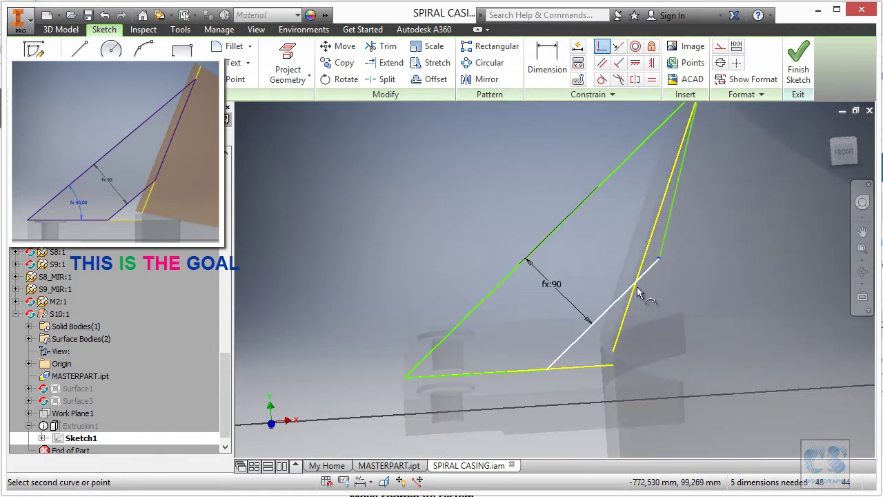
pyautogui.click(632, 292)
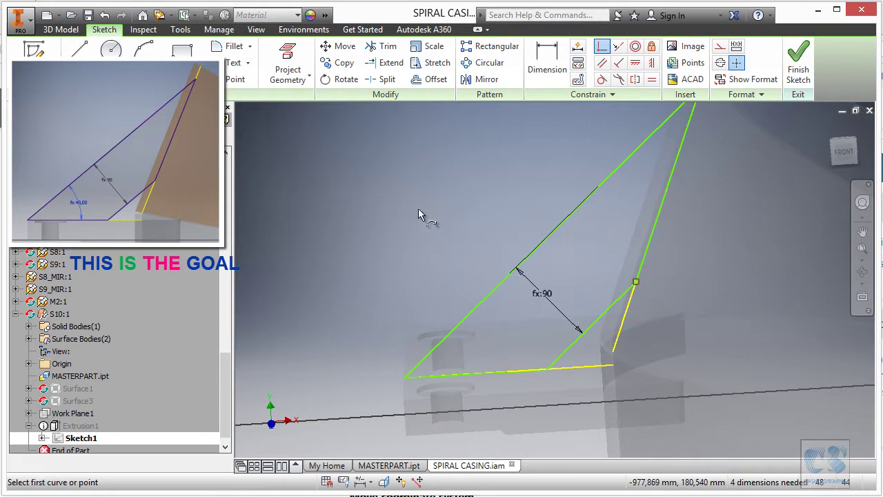
# Step: Dimension the angle between the profile's long sloped edge and its base, and set it to the S10_Angle parameter
pyautogui.click(548, 62)
pyautogui.click(449, 339)
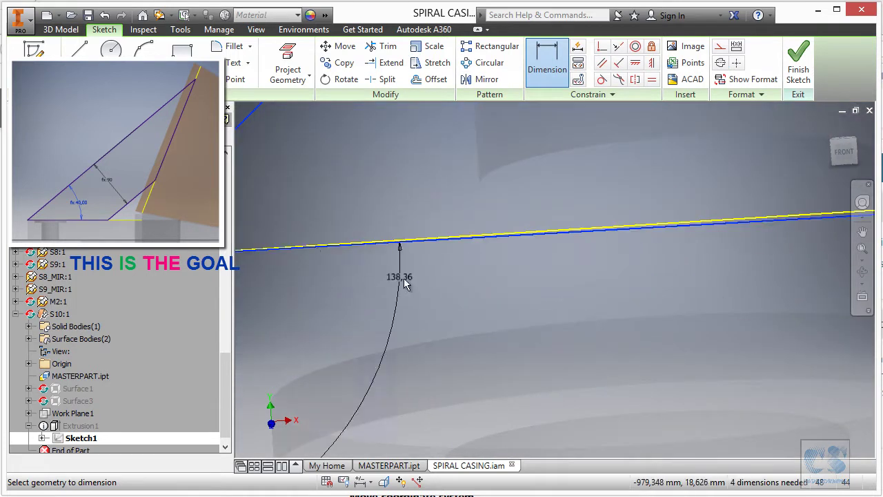
pyautogui.scroll(-5, 414, 265)
pyautogui.click(469, 254)
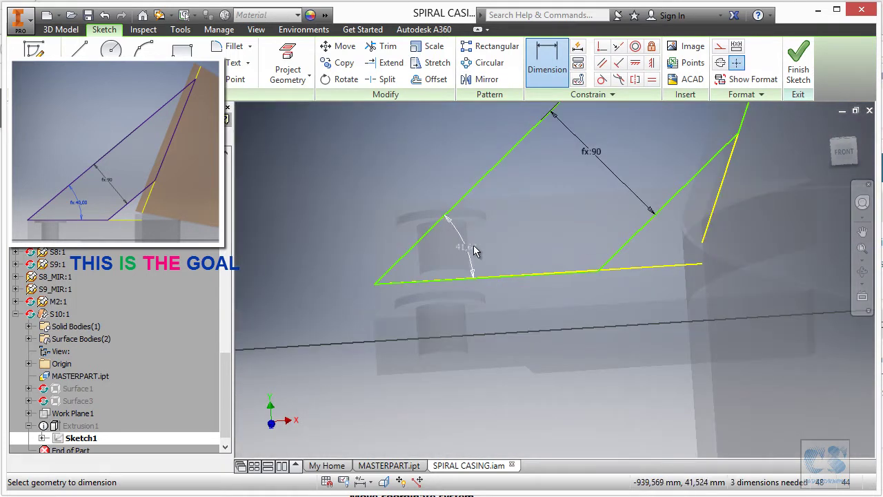
pyautogui.click(473, 252)
pyautogui.click(565, 298)
pyautogui.click(627, 347)
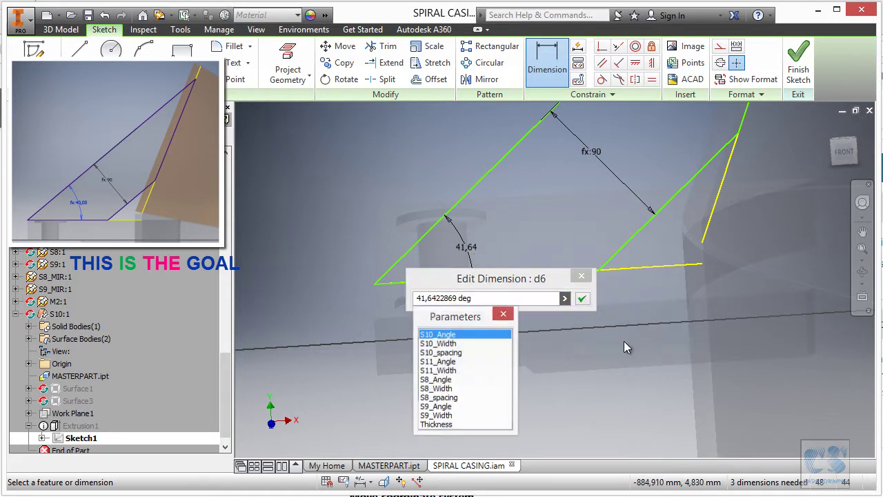
pyautogui.click(452, 336)
pyautogui.click(583, 298)
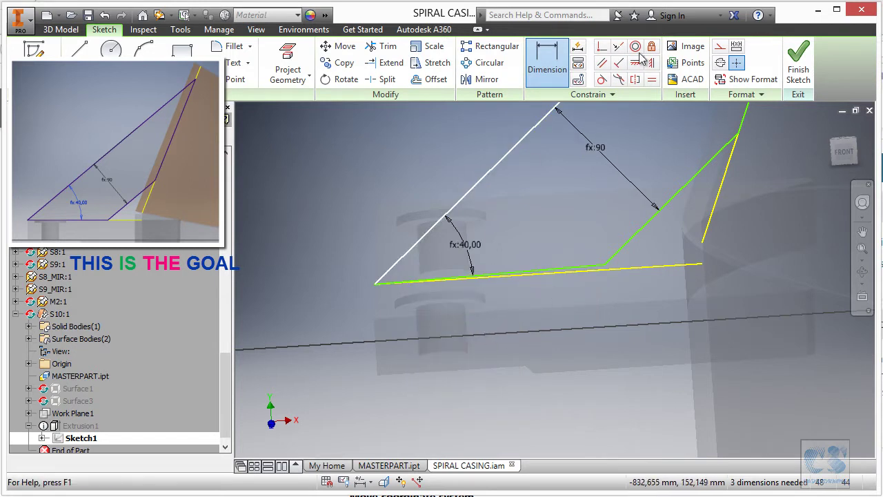
# Step: Make the profile's base line collinear with plate M2's projected edge, and finish the sketch
pyautogui.click(619, 46)
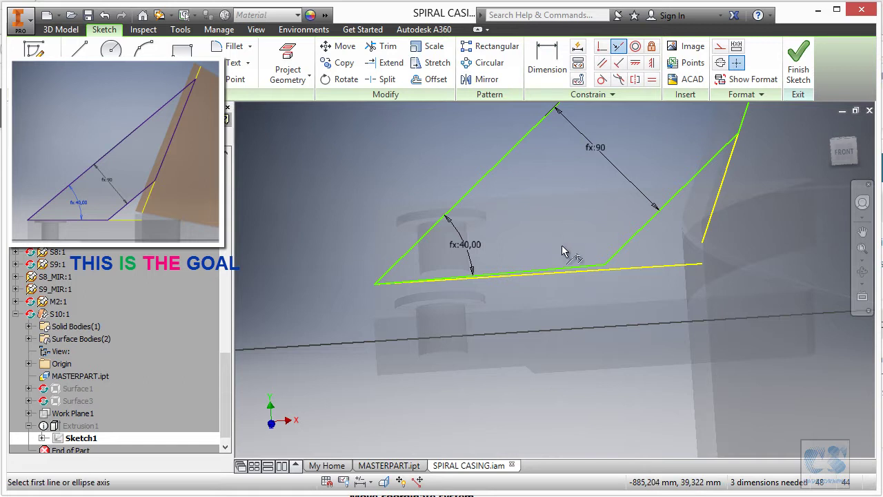
pyautogui.click(557, 270)
pyautogui.click(563, 278)
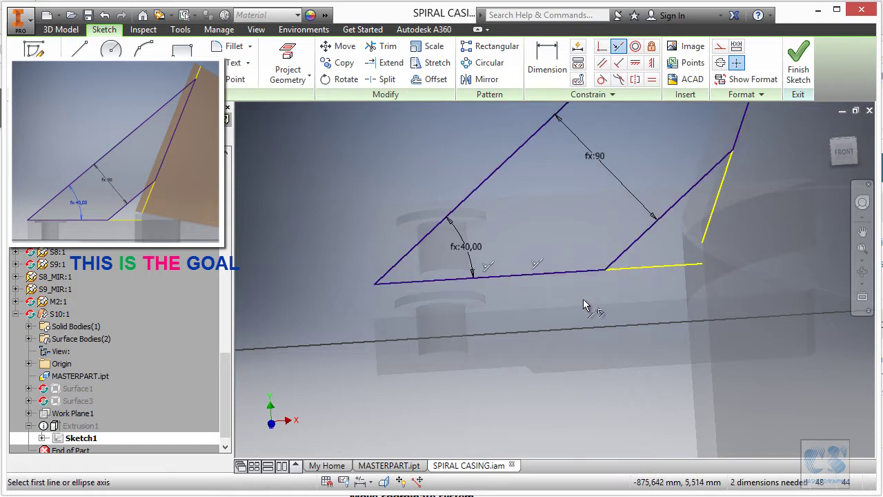
pyautogui.press('Escape')
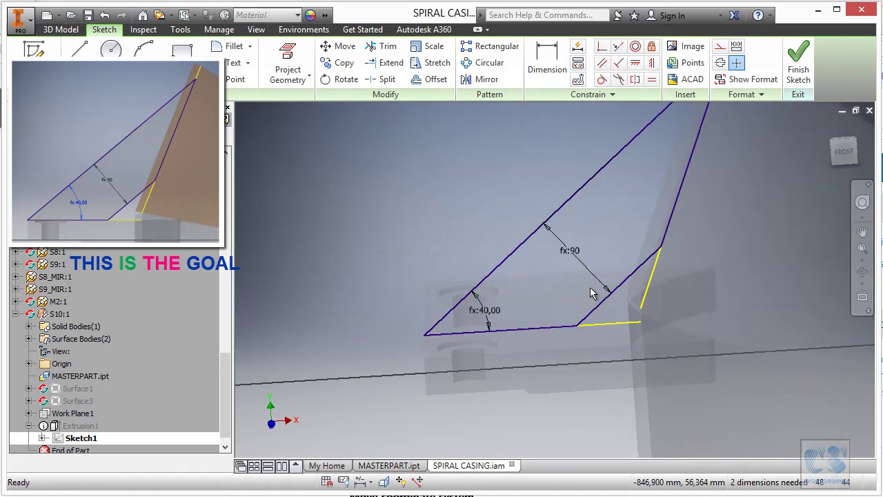
pyautogui.click(803, 64)
# Step: Edit S10's extrusion to include the reshaped profile region with the Thickness distance, and return to the assembly
pyautogui.keyDown('shift'); pyautogui.moveTo(548, 142); pyautogui.dragTo(354, 242, button='middle'); pyautogui.keyUp('shift')
pyautogui.scroll(-6, 389, 306)
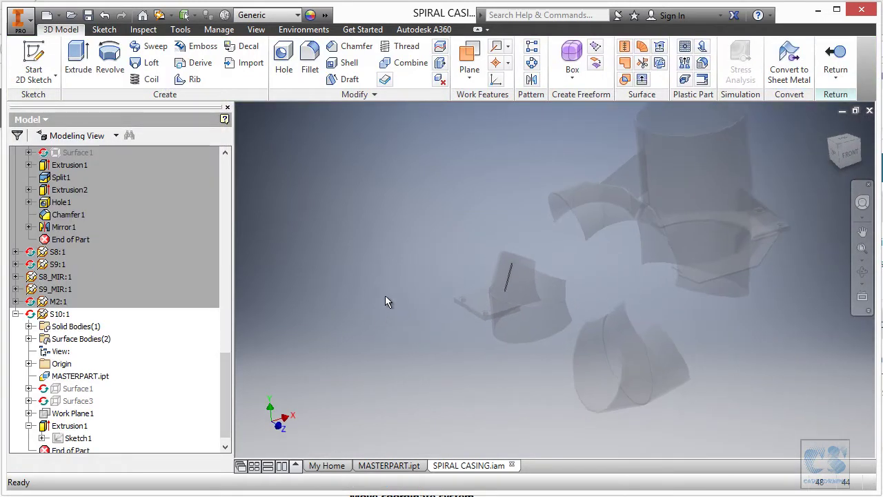
pyautogui.scroll(2, 393, 295)
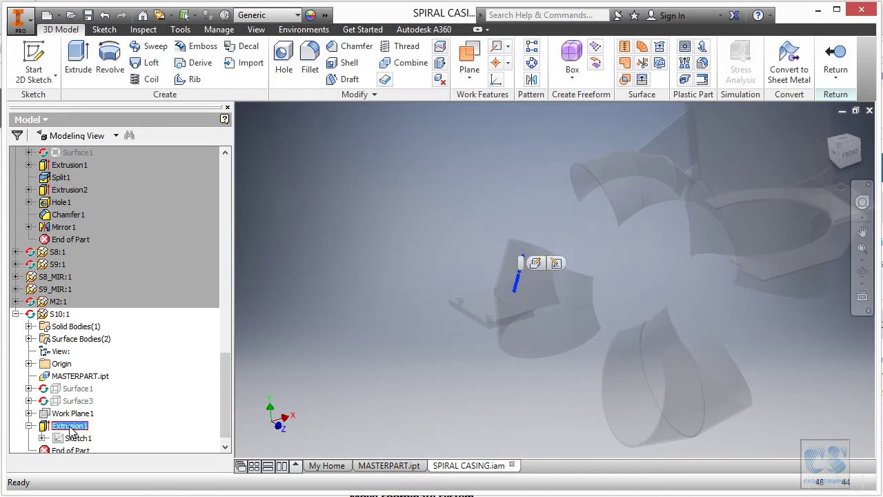
pyautogui.click(536, 263)
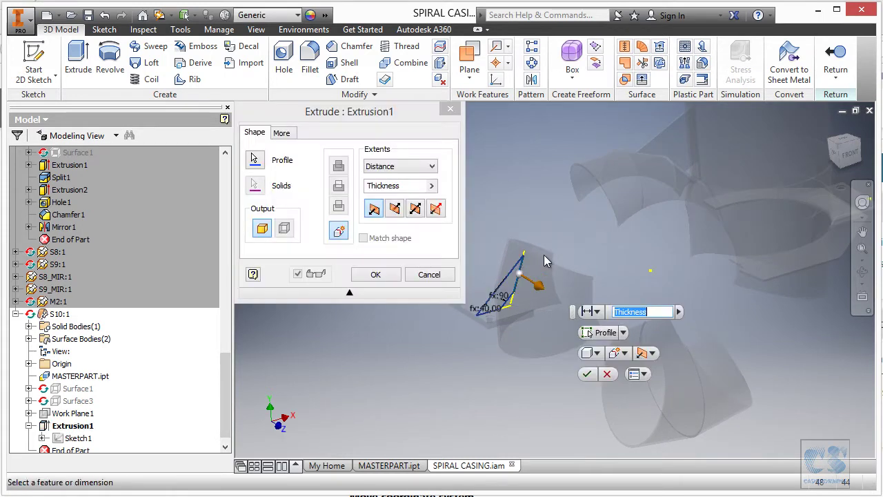
pyautogui.scroll(5, 687, 220)
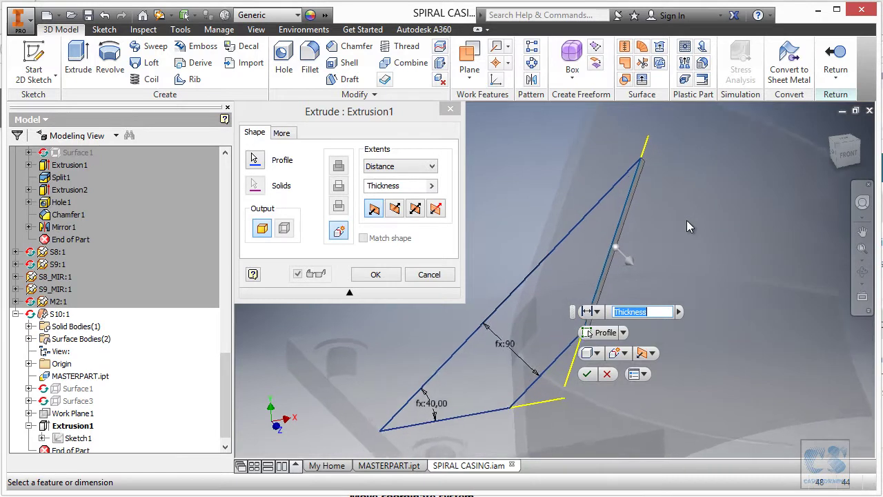
pyautogui.click(257, 162)
pyautogui.click(578, 302)
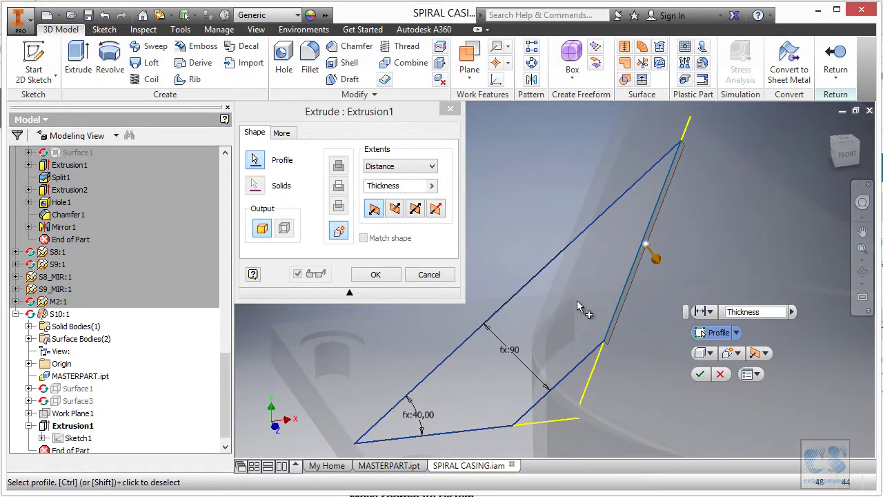
pyautogui.keyDown('shift'); pyautogui.moveTo(673, 297); pyautogui.dragTo(572, 173, button='middle'); pyautogui.keyUp('shift')
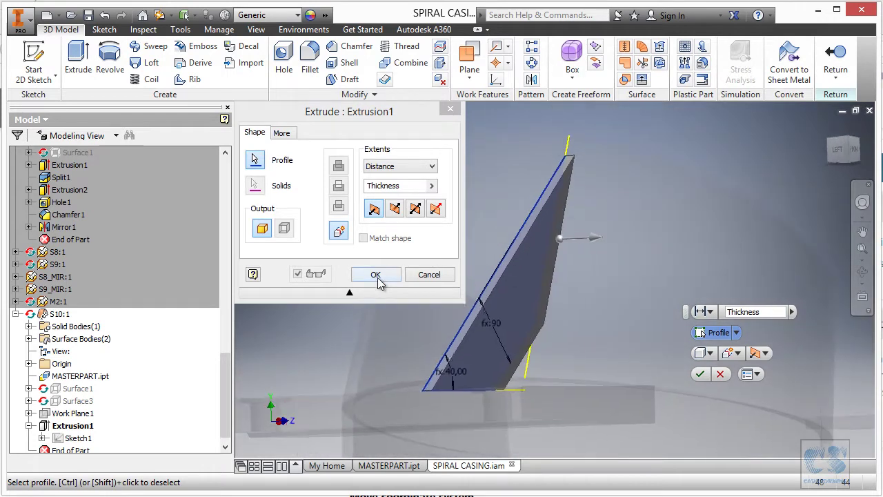
pyautogui.click(375, 274)
pyautogui.press('F6')
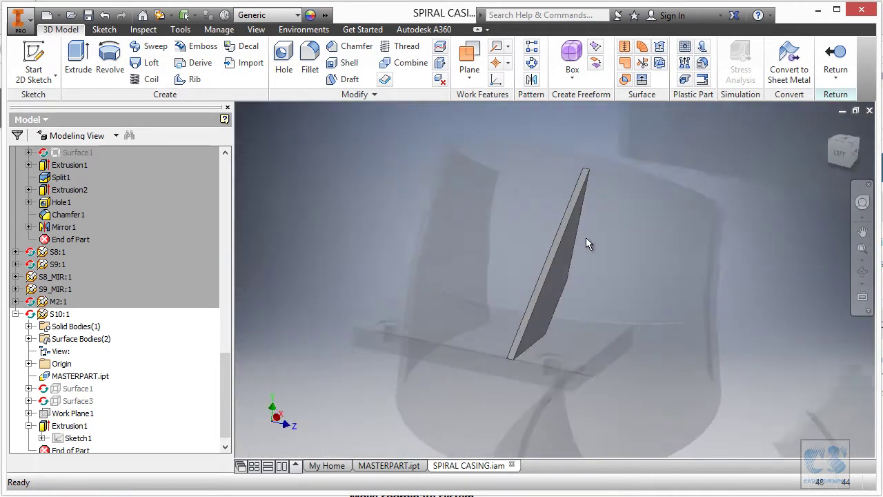
pyautogui.click(826, 68)
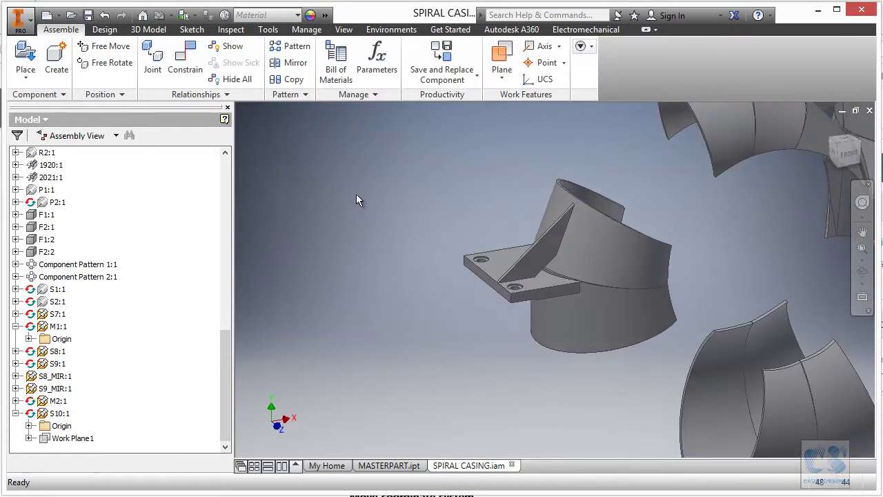
# Step: Place one more instance of part S10 in the assembly, grounded at the origin
pyautogui.rightClick(356, 194)
pyautogui.click(371, 99)
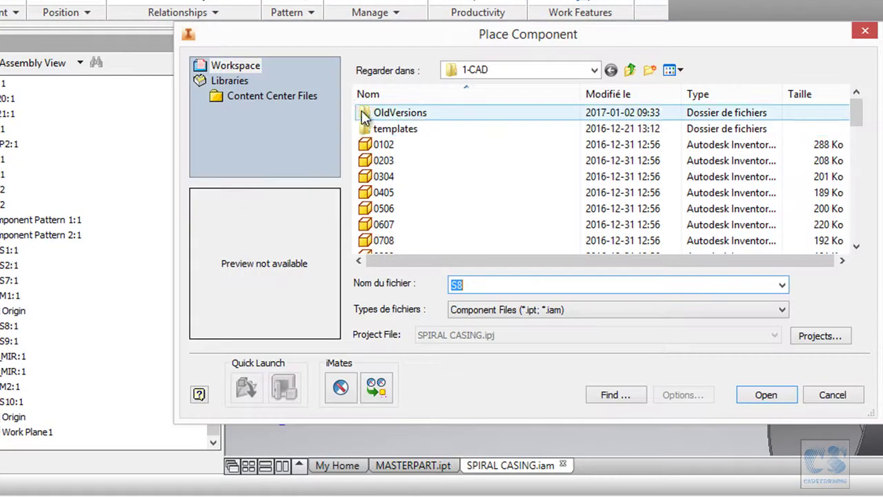
pyautogui.moveTo(863, 131); pyautogui.dragTo(859, 247)
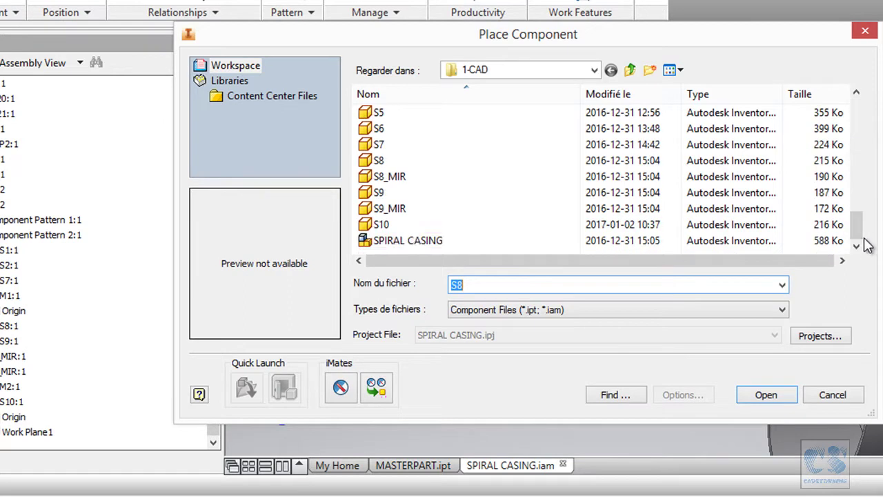
pyautogui.click(375, 224)
pyautogui.click(763, 392)
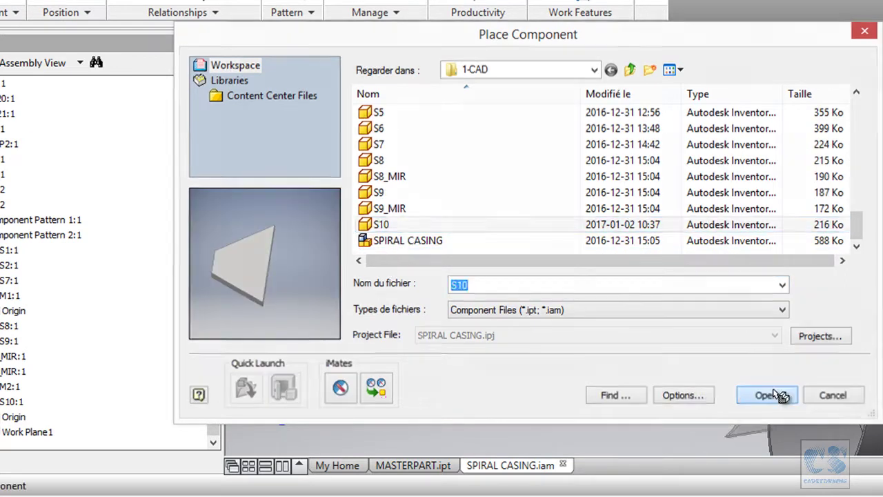
pyautogui.rightClick(414, 212)
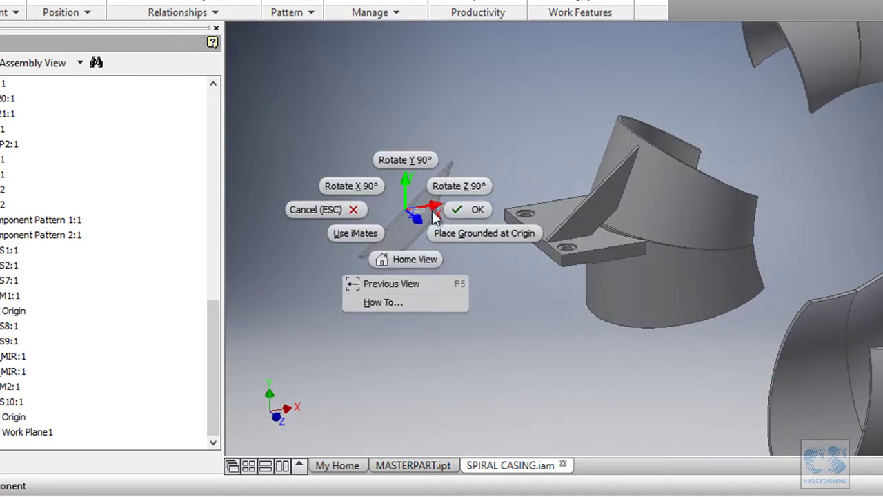
pyautogui.click(486, 238)
pyautogui.press('Escape')
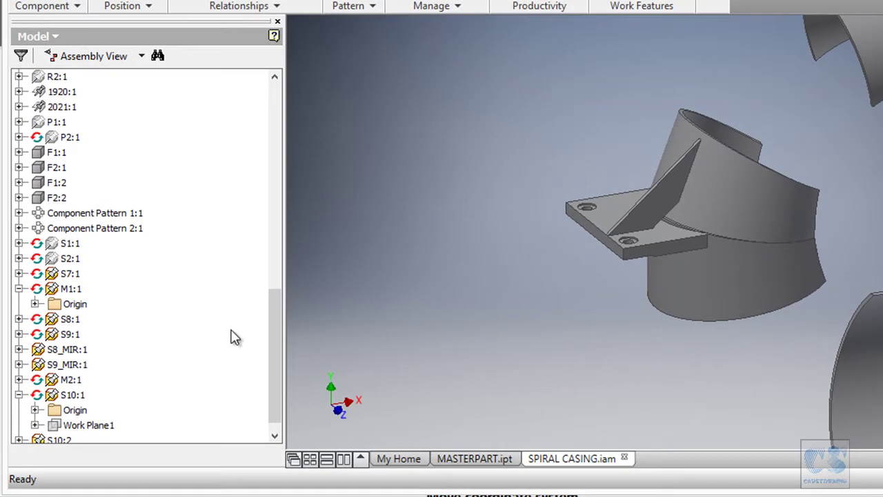
# Step: Save and replace the second S10 instance with a new part file named S11
pyautogui.scroll(-1, 248, 335)
pyautogui.rightClick(402, 185)
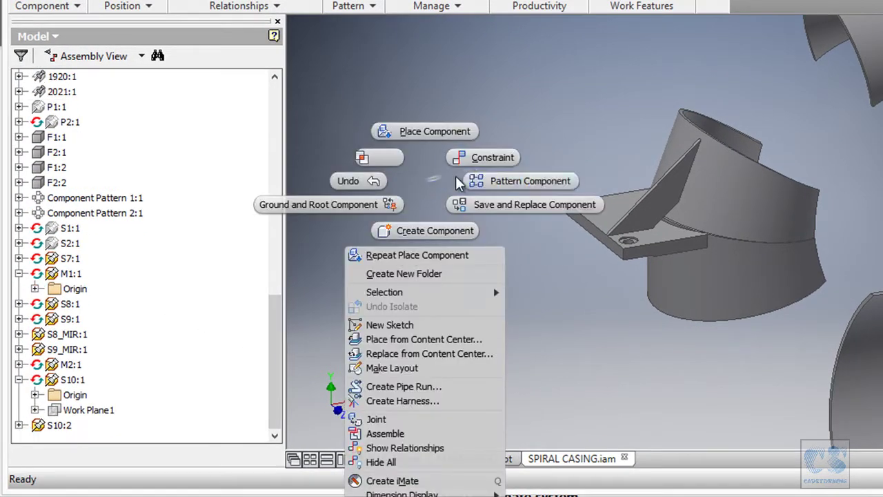
pyautogui.click(503, 210)
pyautogui.click(52, 426)
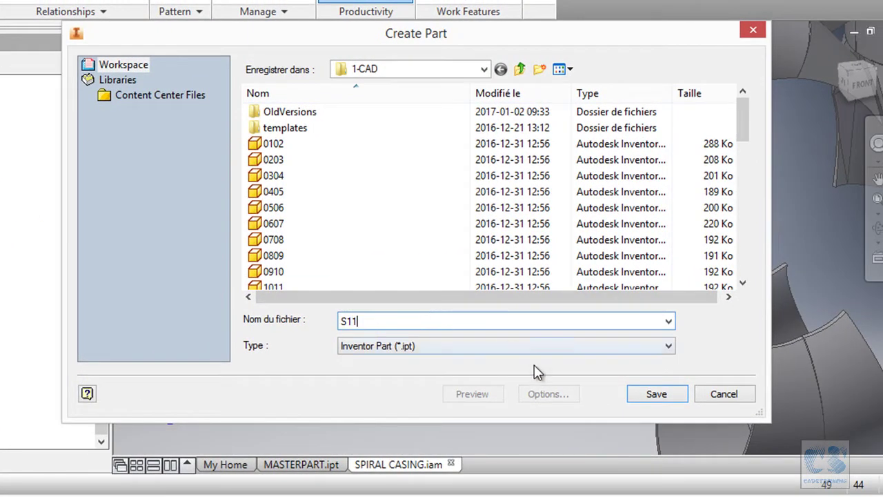
pyautogui.click(657, 394)
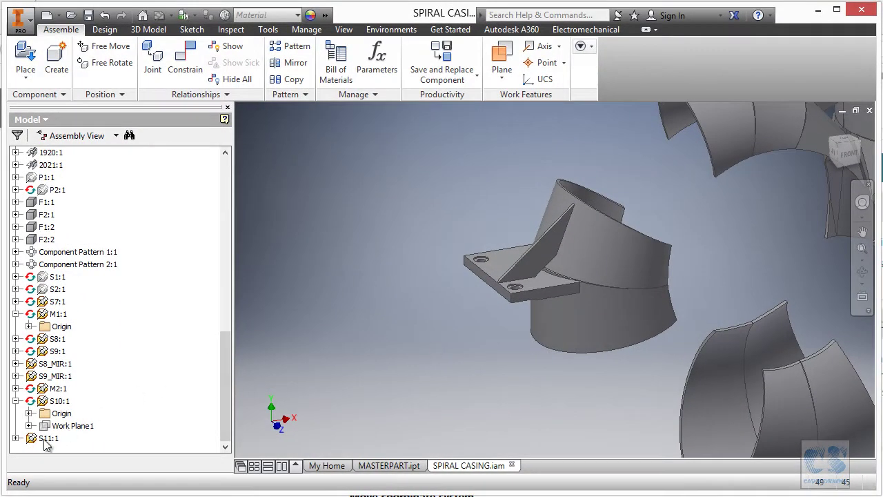
# Step: Open S11 for in-place editing and roll its End of Part marker back to directly below Surface3
pyautogui.rightClick(46, 442)
pyautogui.click(77, 214)
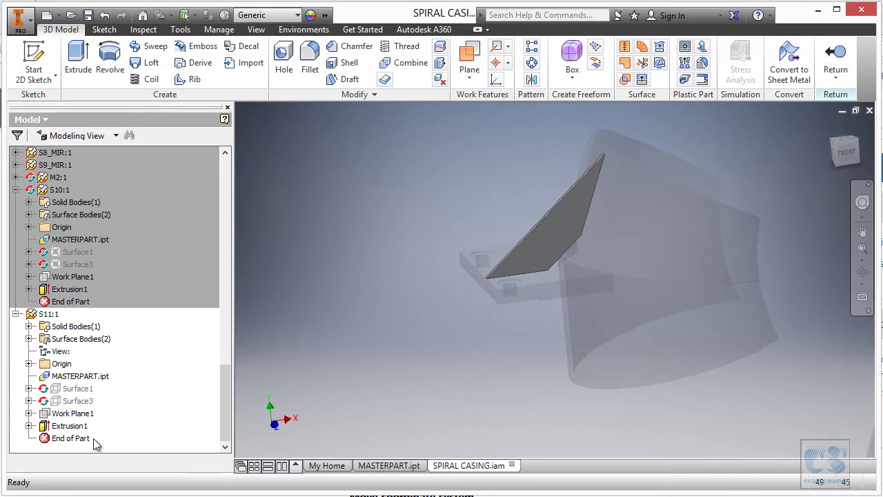
pyautogui.moveTo(82, 412); pyautogui.dragTo(82, 409)
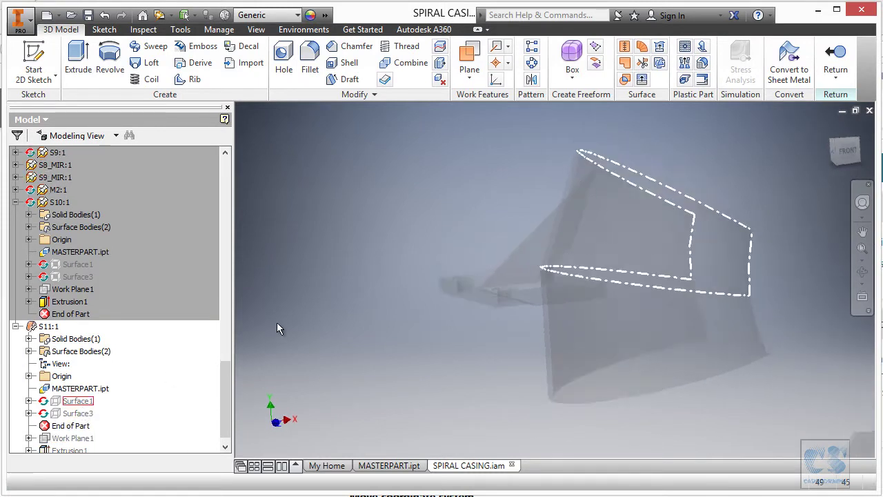
# Step: Redefine S11's Surface1 by face, using the outer face of the casing shell below plate M2
pyautogui.rightClick(77, 405)
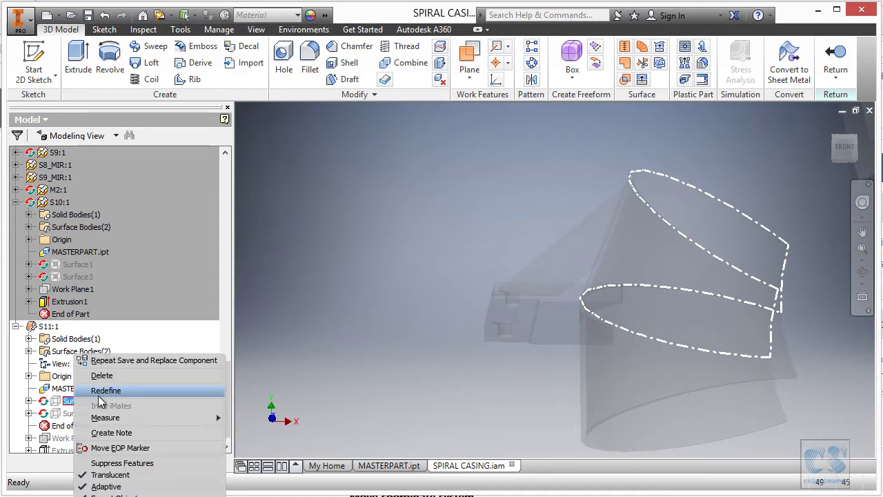
pyautogui.click(120, 390)
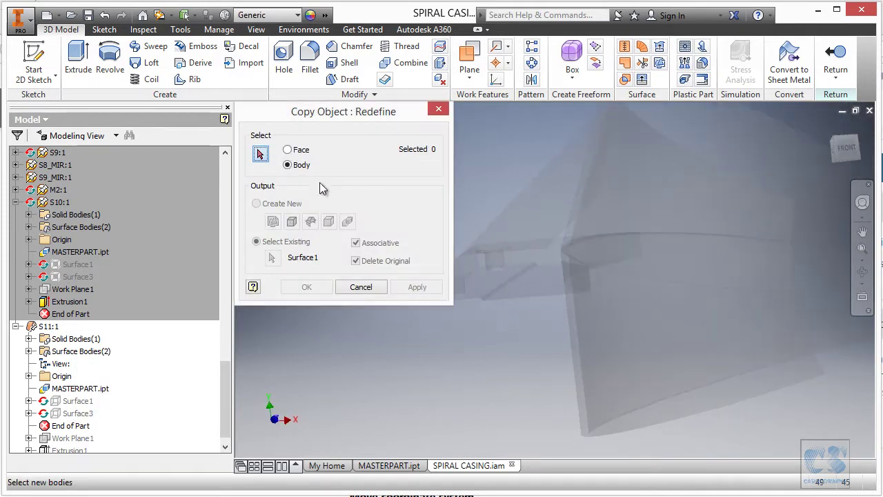
pyautogui.click(288, 150)
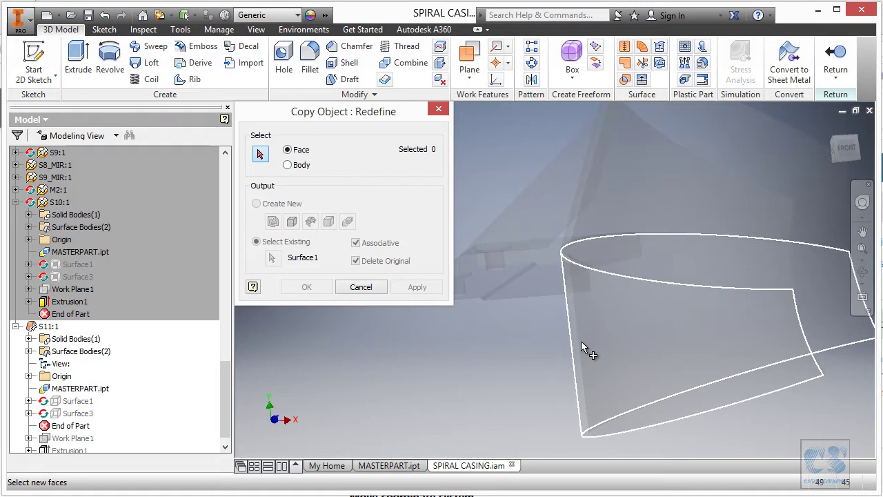
pyautogui.click(581, 341)
pyautogui.click(304, 286)
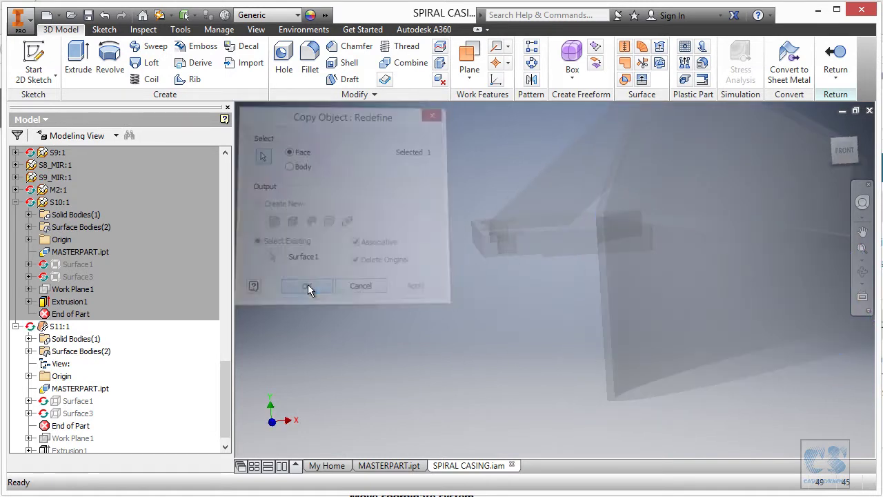
# Step: Redefine S11's Surface3 using the underside face of plate M2
pyautogui.rightClick(79, 413)
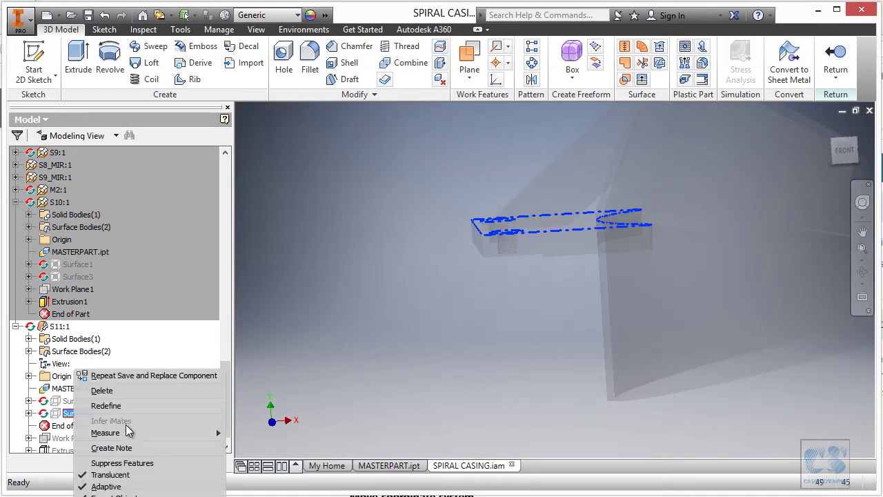
pyautogui.click(104, 406)
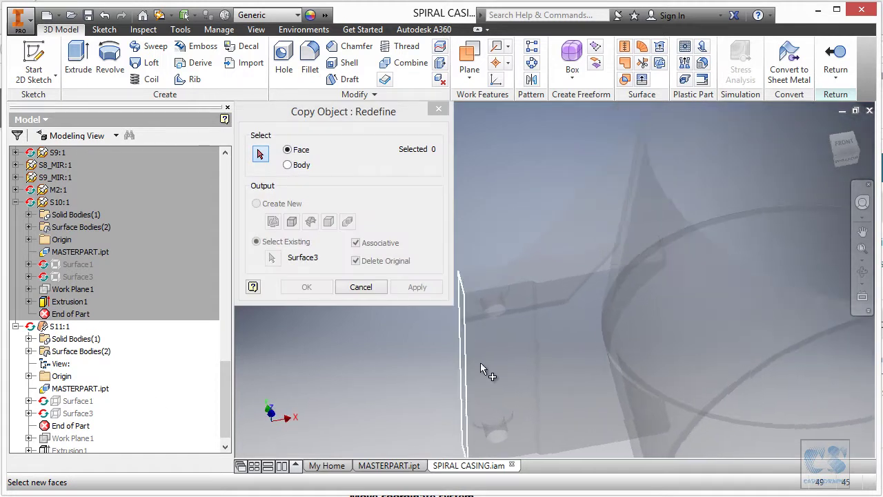
pyautogui.click(576, 331)
pyautogui.click(308, 287)
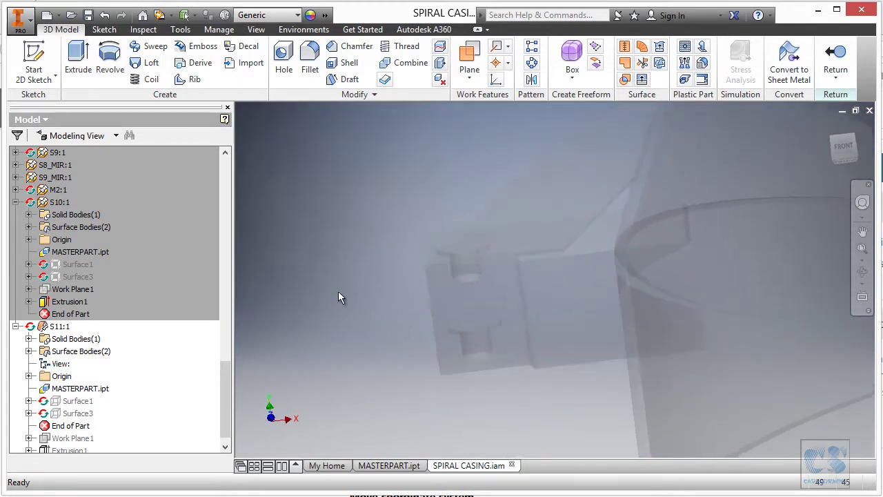
# Step: Move S11's End of Part marker down to just below Work Plane1
pyautogui.scroll(-1, 228, 418)
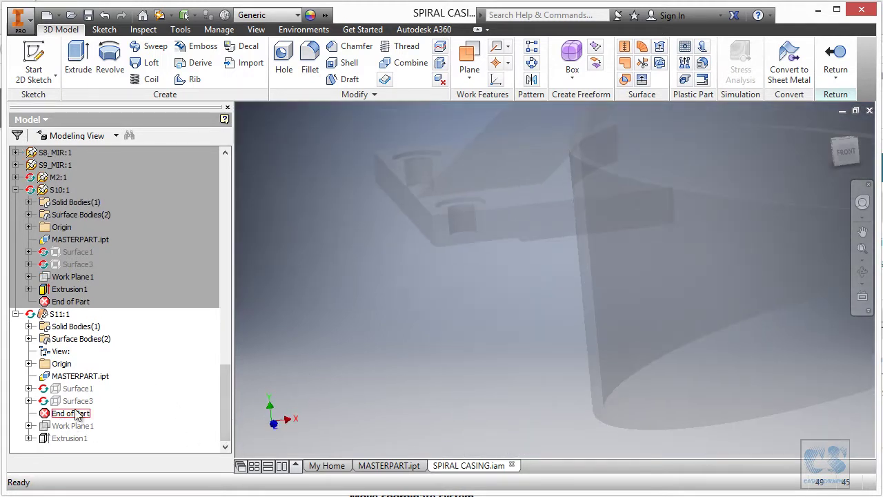
pyautogui.moveTo(79, 430); pyautogui.dragTo(96, 429)
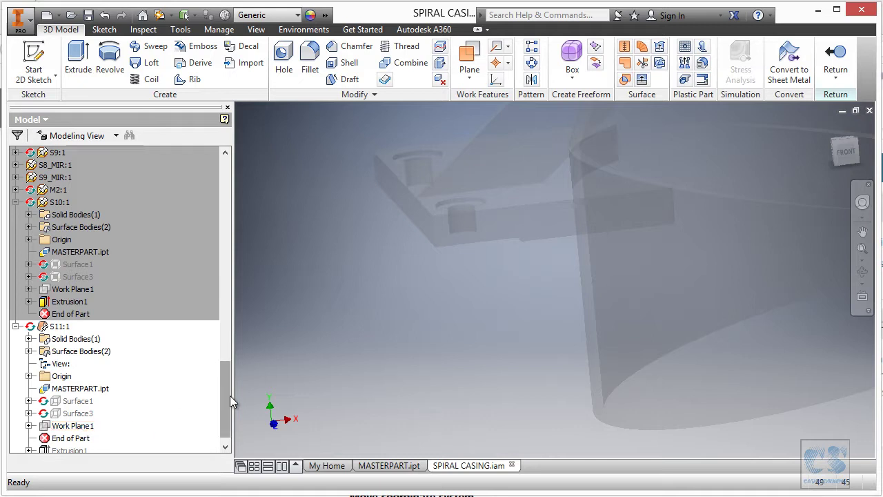
pyautogui.scroll(-1, 228, 395)
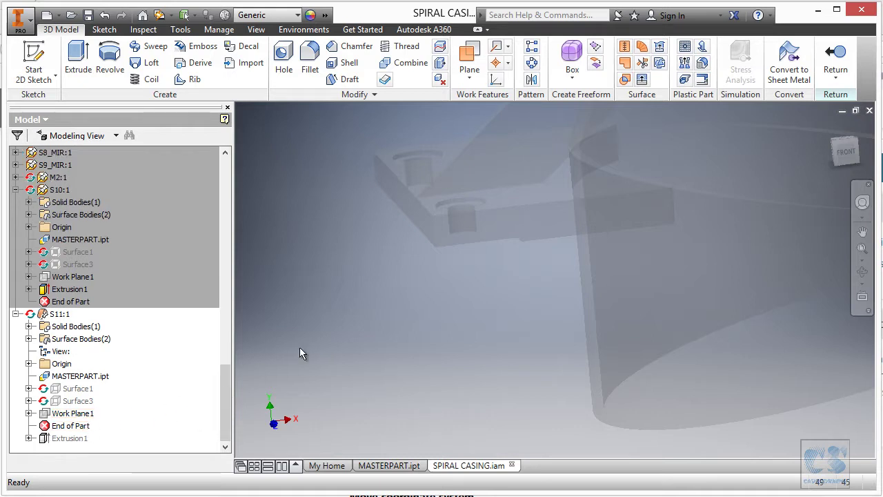
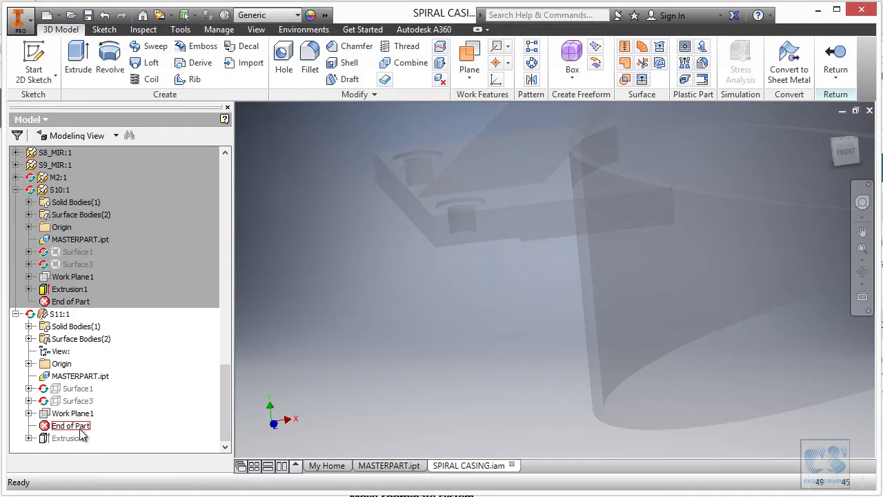
# Step: Move S11's End of Part marker below Extrusion1, accepting the reorder, and open Extrusion1's Sketch1 for editing
pyautogui.moveTo(83, 449); pyautogui.dragTo(83, 445)
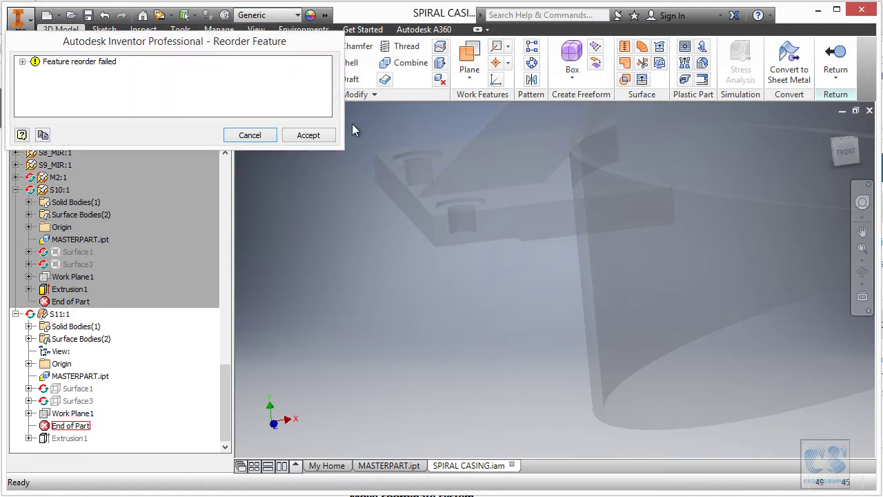
pyautogui.click(307, 136)
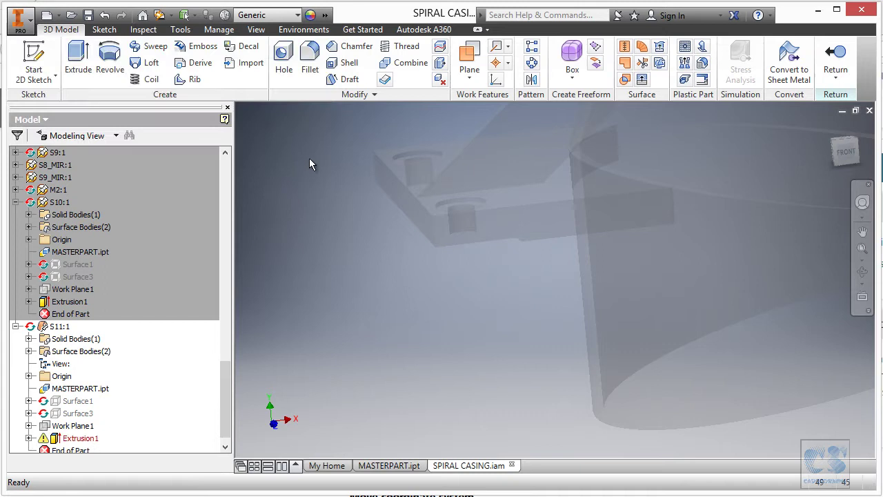
pyautogui.click(29, 438)
pyautogui.click(89, 439)
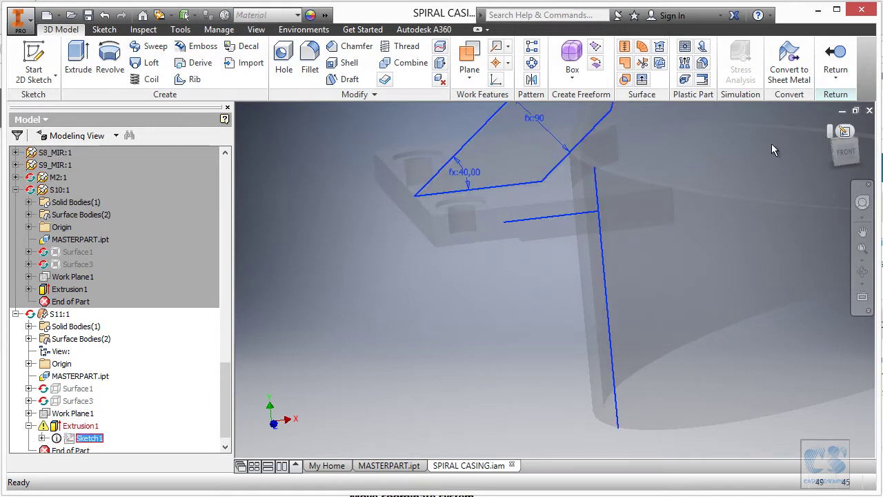
pyautogui.click(843, 135)
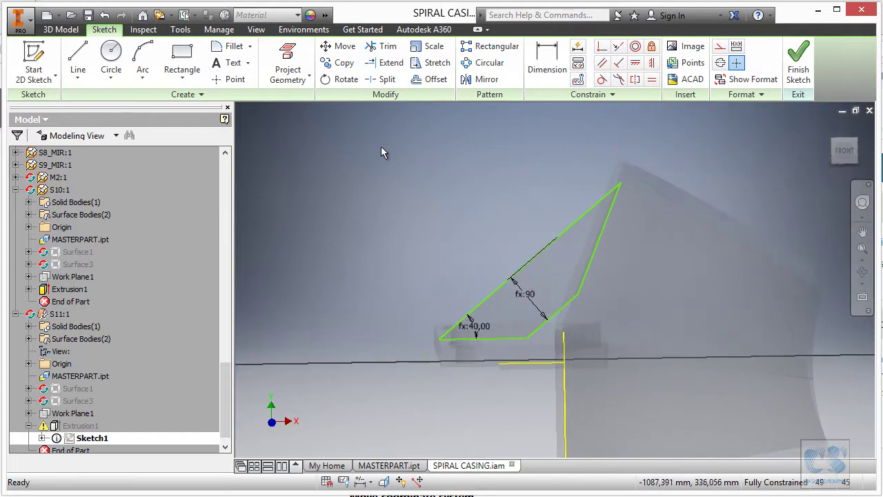
# Step: Move the complete four-sided profile of Sketch1 down below plate M2, removing its constraints to other geometry
pyautogui.moveTo(420, 130)
pyautogui.mouseDown()
pyautogui.moveTo(563, 242)
pyautogui.moveTo(681, 364)
pyautogui.mouseUp()
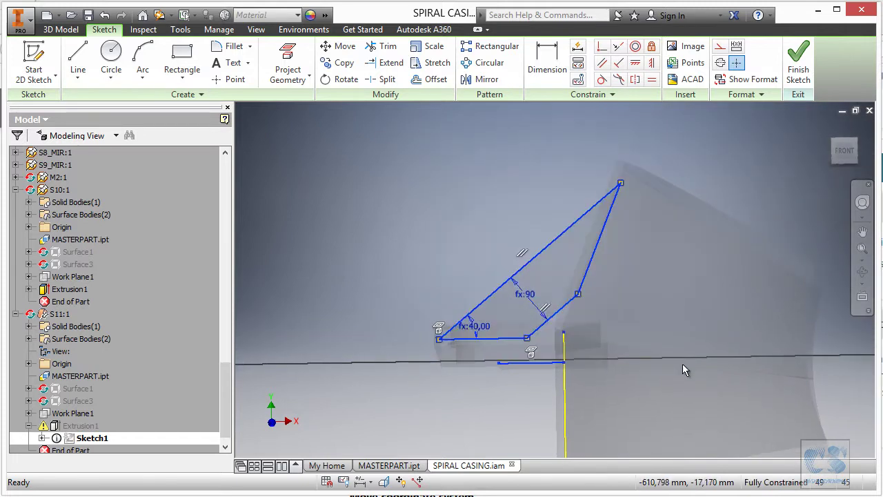
pyautogui.scroll(2, 647, 299)
pyautogui.click(635, 271)
pyautogui.scroll(-1, 635, 271)
pyautogui.moveTo(355, 126)
pyautogui.mouseDown()
pyautogui.moveTo(800, 331)
pyautogui.moveTo(789, 345)
pyautogui.mouseUp()
pyautogui.scroll(1, 622, 319)
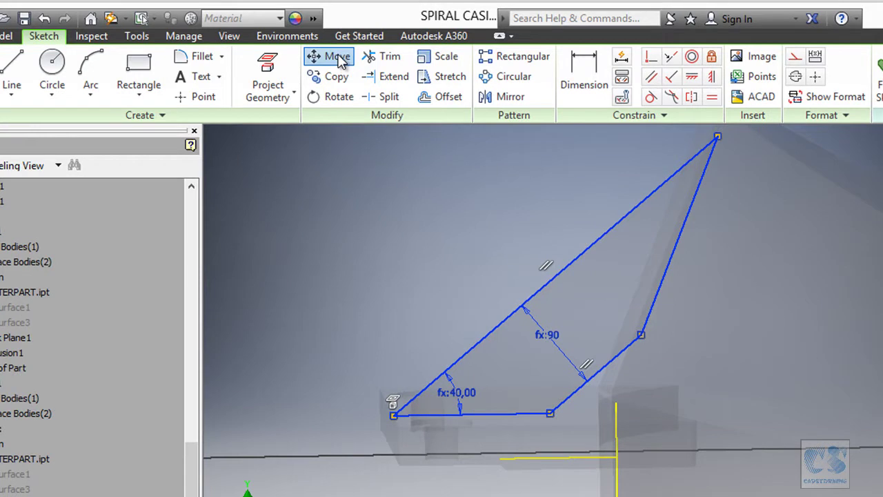
pyautogui.click(338, 58)
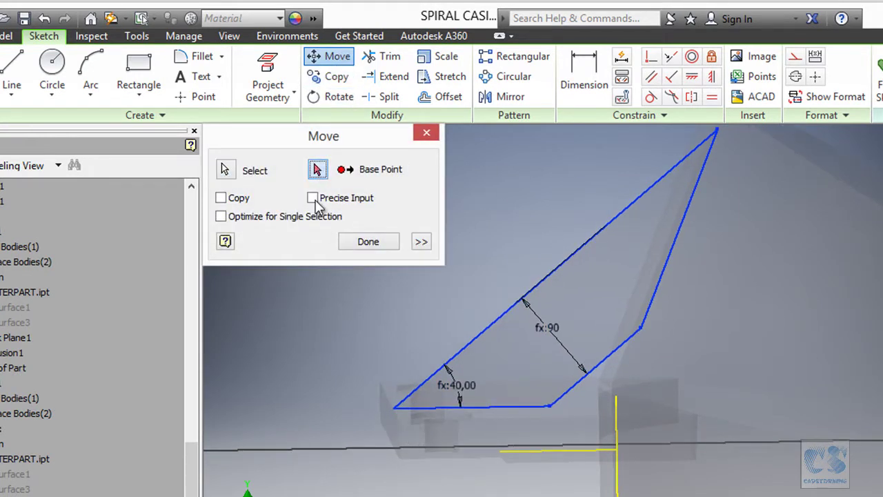
pyautogui.click(394, 407)
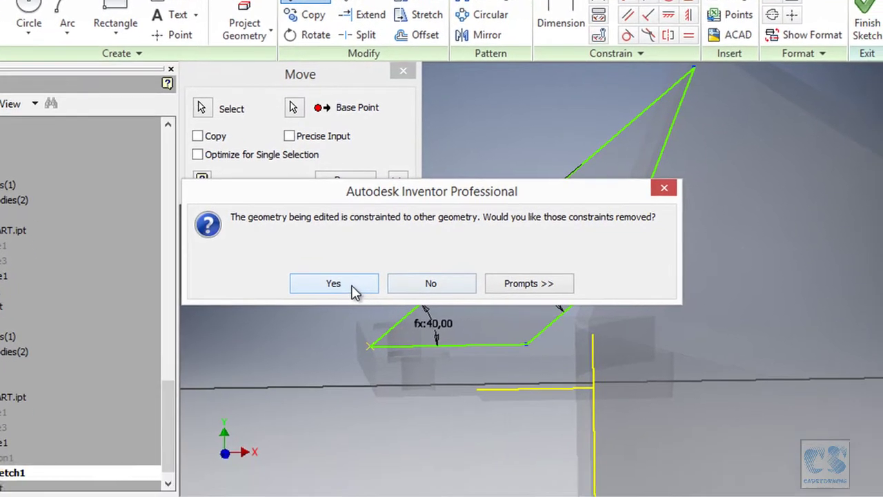
pyautogui.click(378, 352)
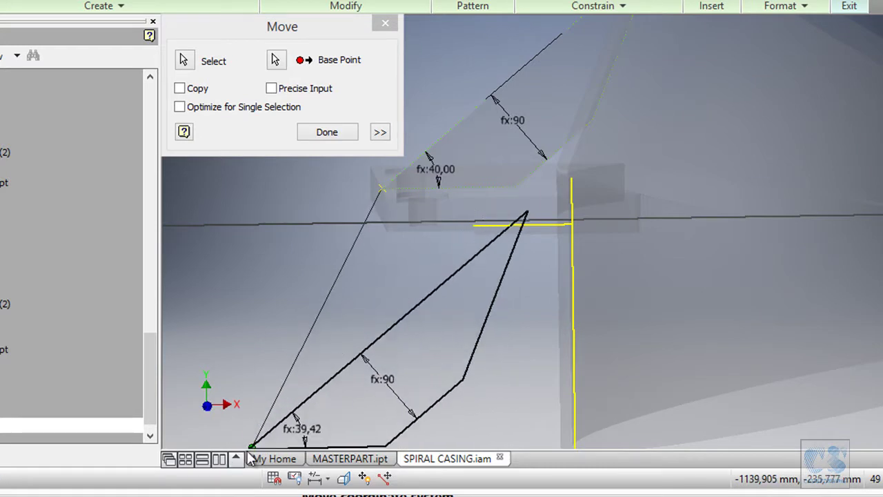
pyautogui.click(385, 385)
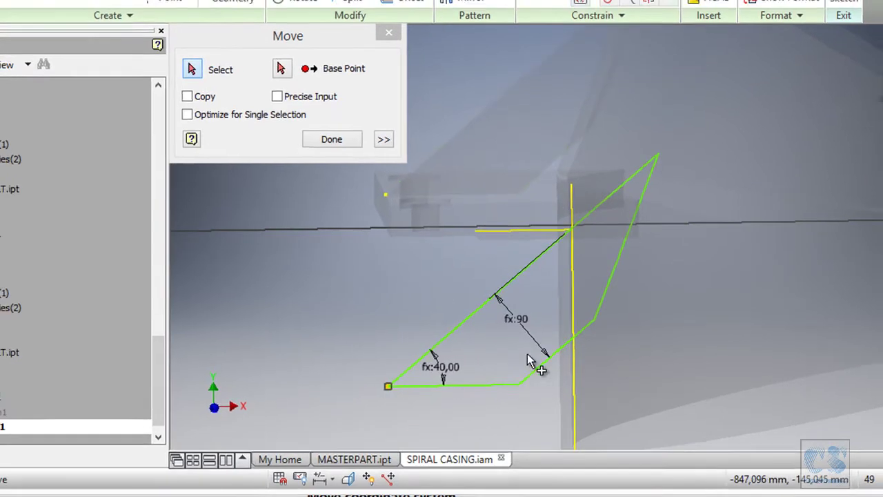
pyautogui.press('Escape')
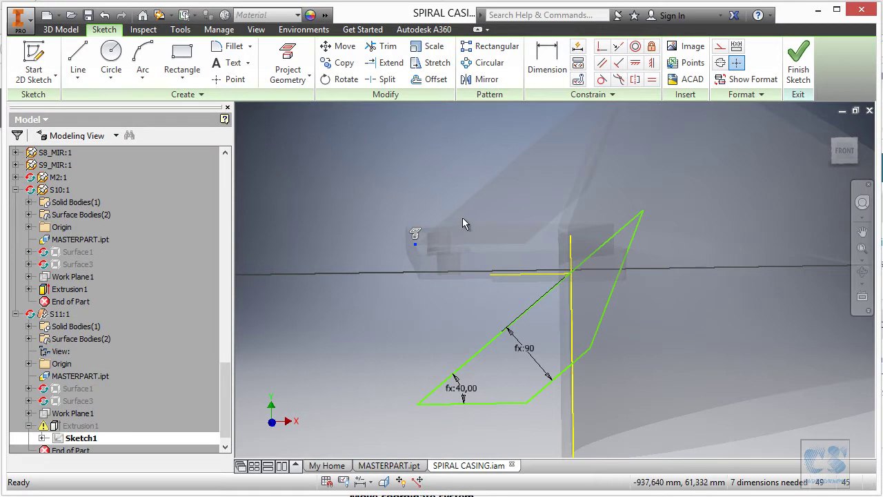
# Step: Delete the leftover projected point and make the profile's upper tip coincident with the outer end of the projected plate edge
pyautogui.press('Delete')
pyautogui.scroll(-1, 672, 150)
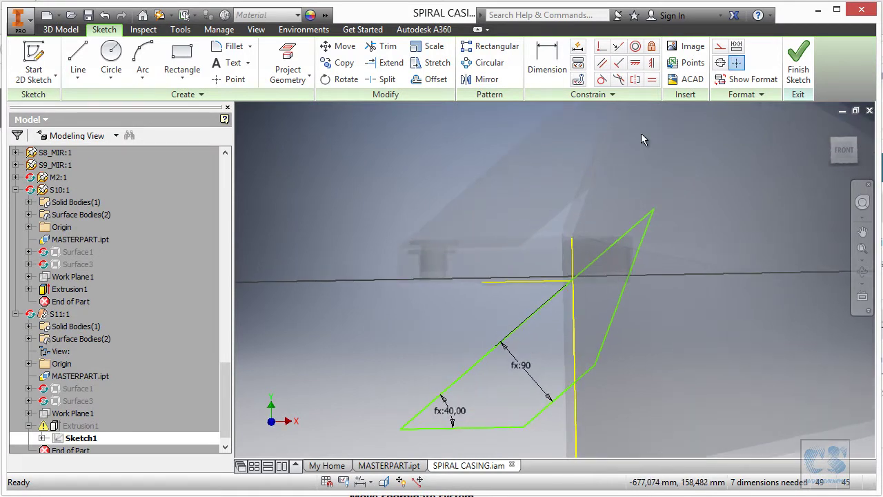
pyautogui.click(655, 209)
pyautogui.scroll(2, 564, 205)
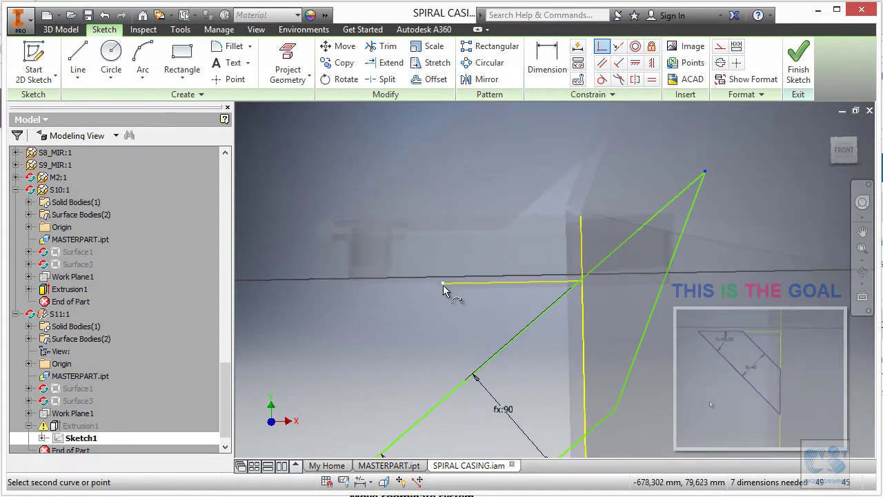
pyautogui.click(444, 284)
pyautogui.scroll(-2, 501, 257)
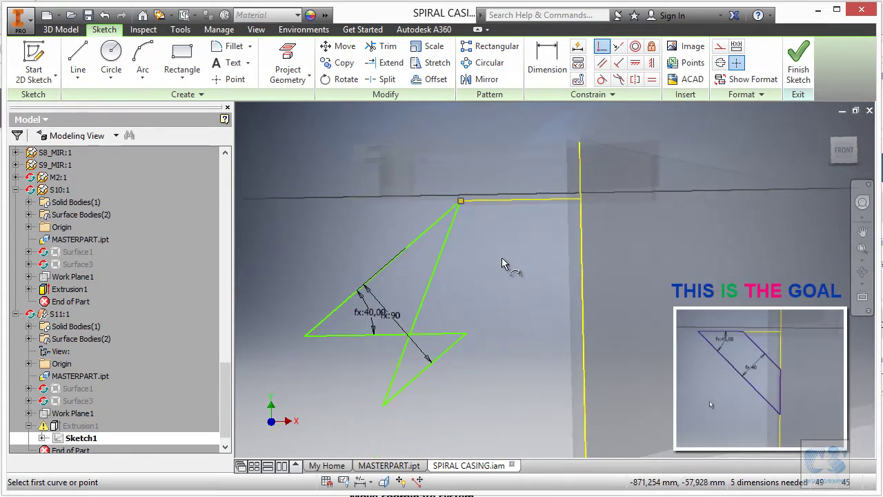
pyautogui.press('Escape')
# Step: Pull the profile's lowest corner outward to uncross the loop, and make the adjoining edge collinear with the projected plate edge
pyautogui.moveTo(384, 407)
pyautogui.mouseDown()
pyautogui.moveTo(441, 331)
pyautogui.moveTo(492, 292)
pyautogui.moveTo(499, 300)
pyautogui.mouseUp()
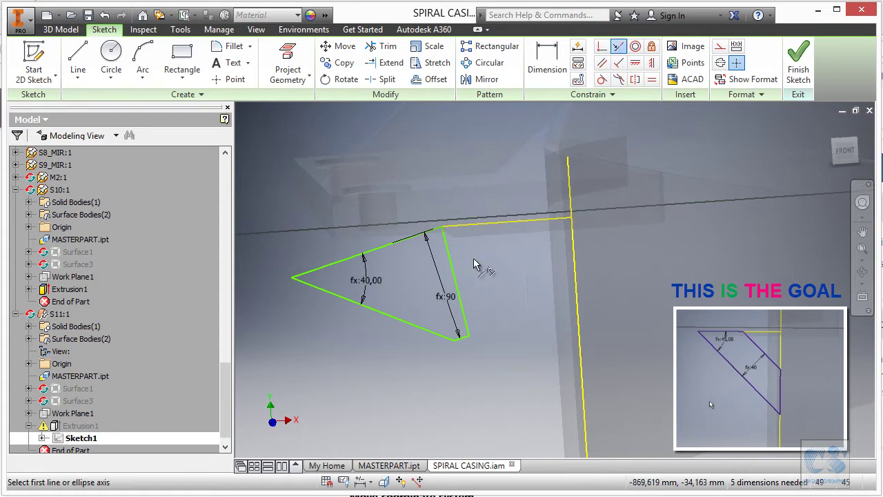
pyautogui.click(460, 276)
pyautogui.click(468, 233)
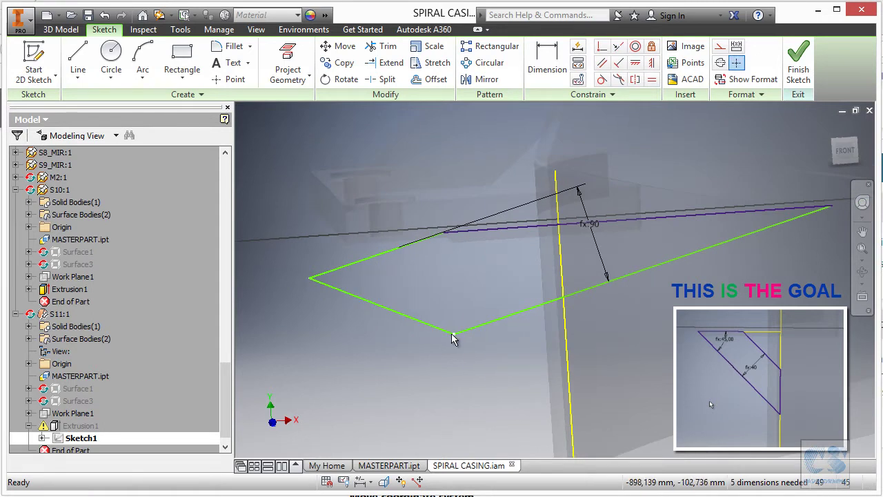
# Step: Reposition the profile's free corners so the two parallel sides run downward from the plate edge toward the casing wall line
pyautogui.moveTo(454, 339)
pyautogui.mouseDown()
pyautogui.moveTo(483, 324)
pyautogui.moveTo(489, 343)
pyautogui.mouseUp()
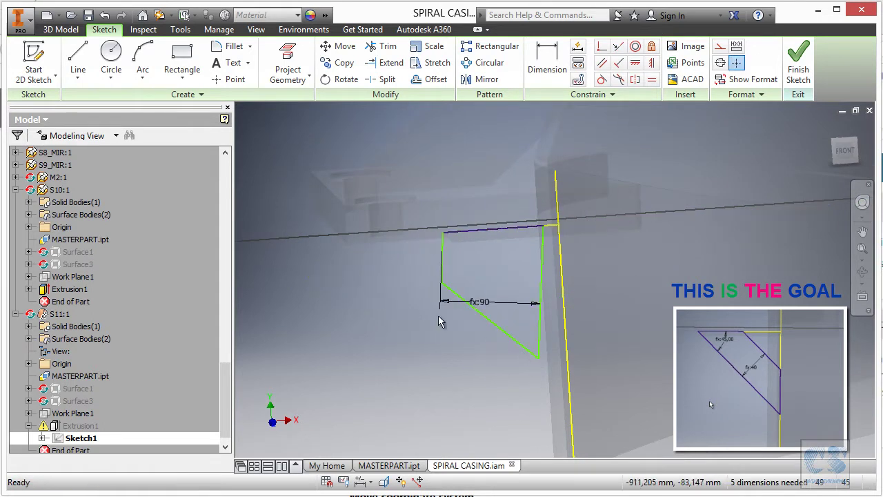
pyautogui.moveTo(442, 287)
pyautogui.mouseDown()
pyautogui.moveTo(452, 348)
pyautogui.moveTo(496, 433)
pyautogui.mouseUp()
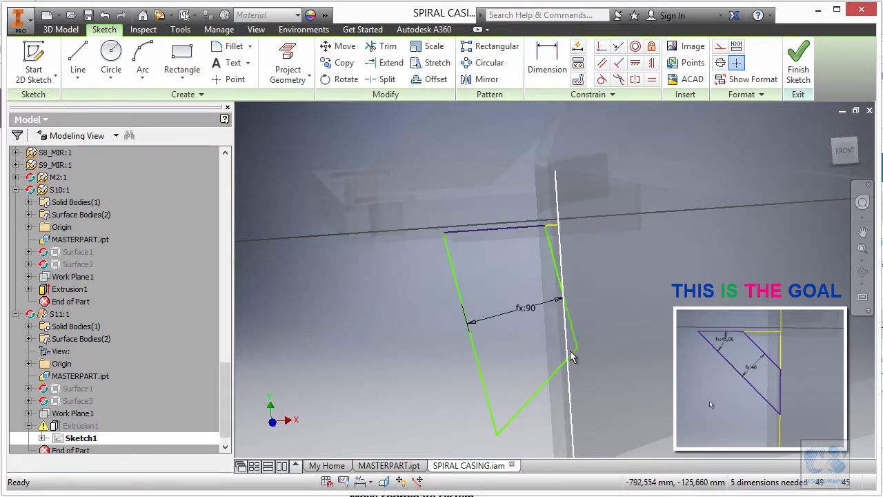
pyautogui.moveTo(577, 347); pyautogui.dragTo(543, 316)
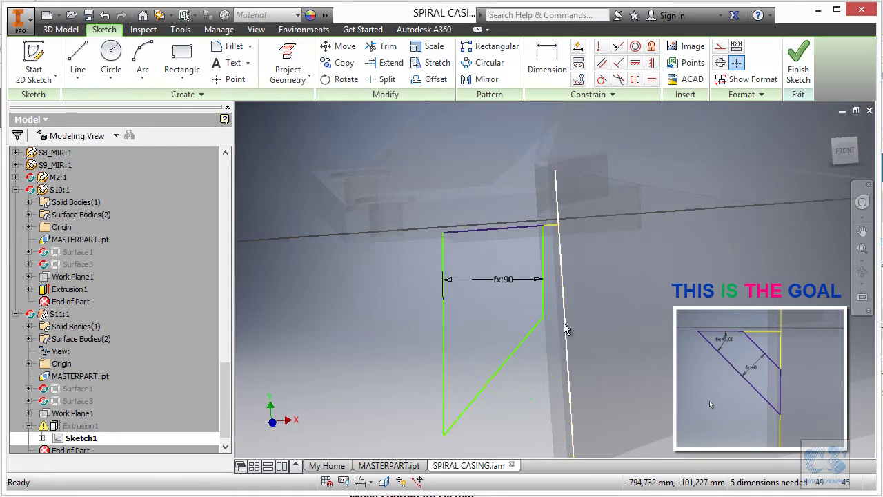
pyautogui.moveTo(443, 410); pyautogui.dragTo(491, 407)
# Step: Set the distance between the profile's two parallel sides to the parameter S11_Width
pyautogui.doubleClick(501, 232)
pyautogui.click(590, 279)
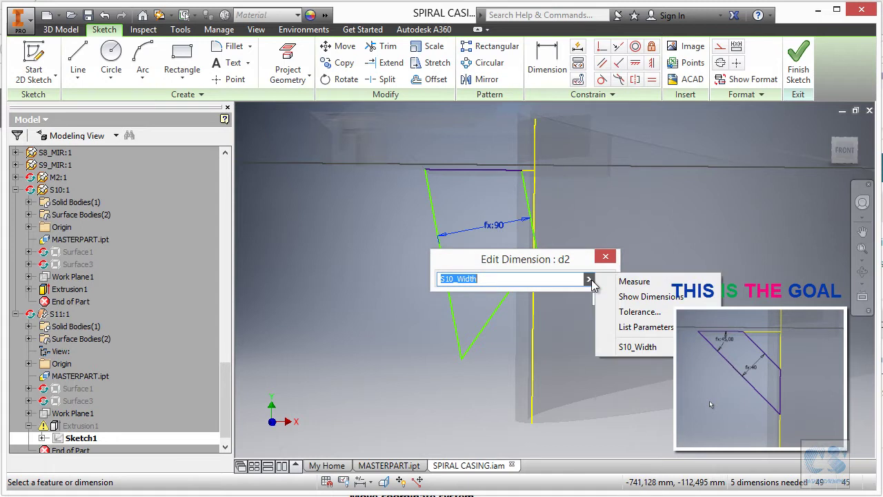
pyautogui.click(632, 327)
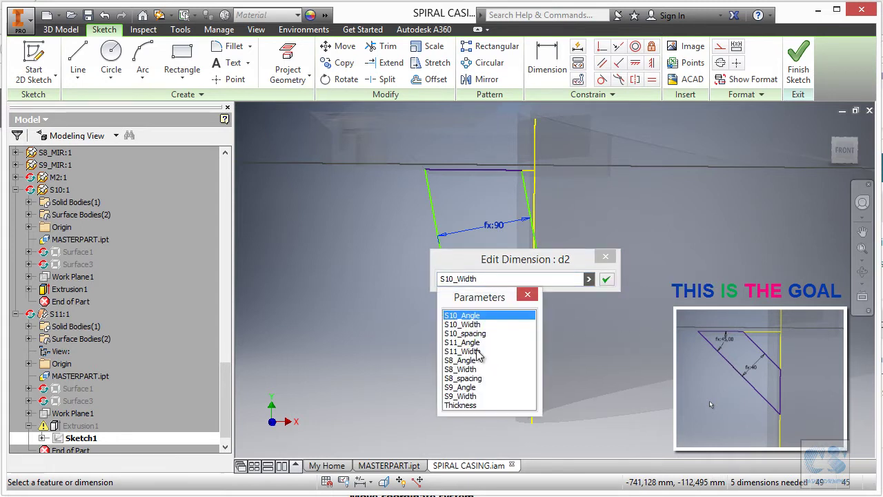
pyautogui.click(474, 352)
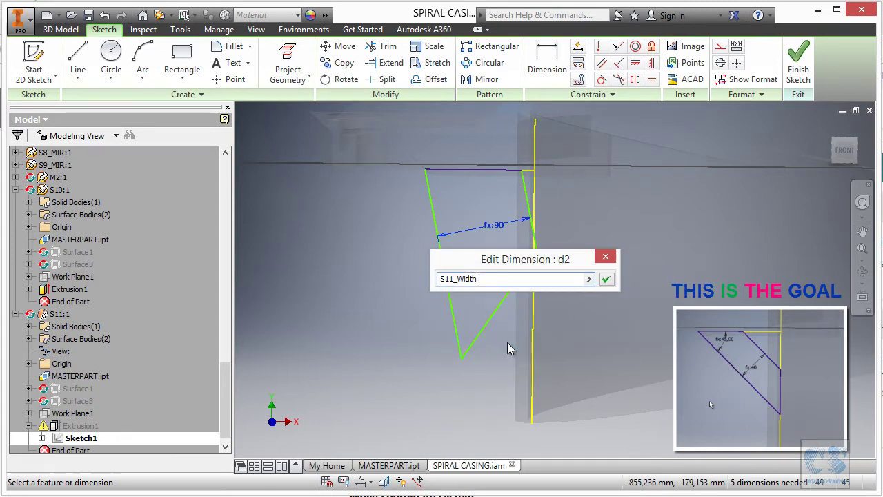
pyautogui.click(607, 279)
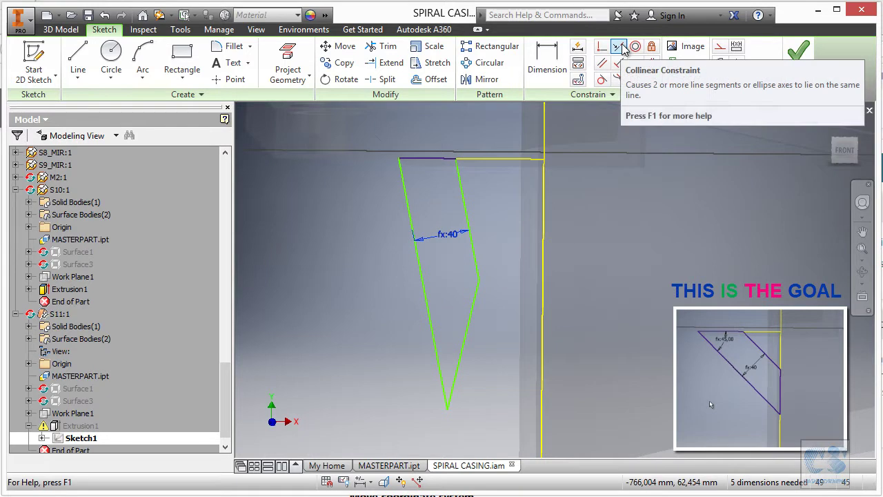
# Step: Constrain both lower profile corners coincident with the projected vertical line of the casing wall
pyautogui.click(619, 47)
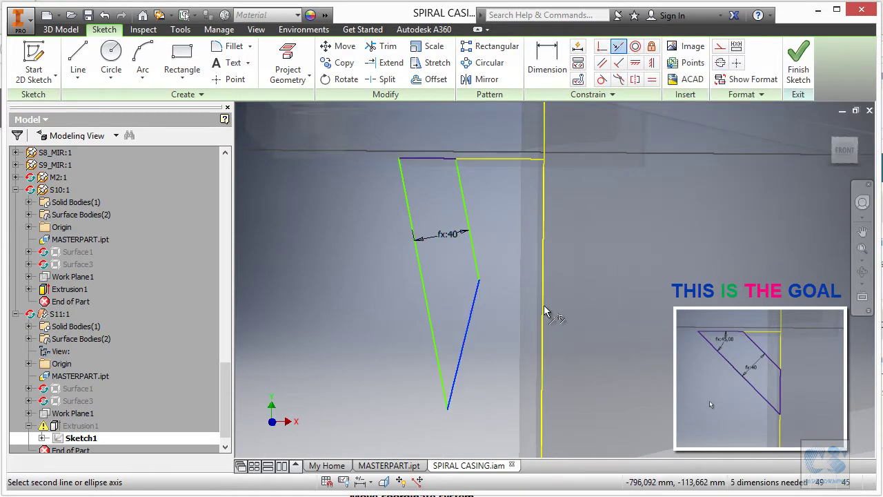
pyautogui.press('Escape')
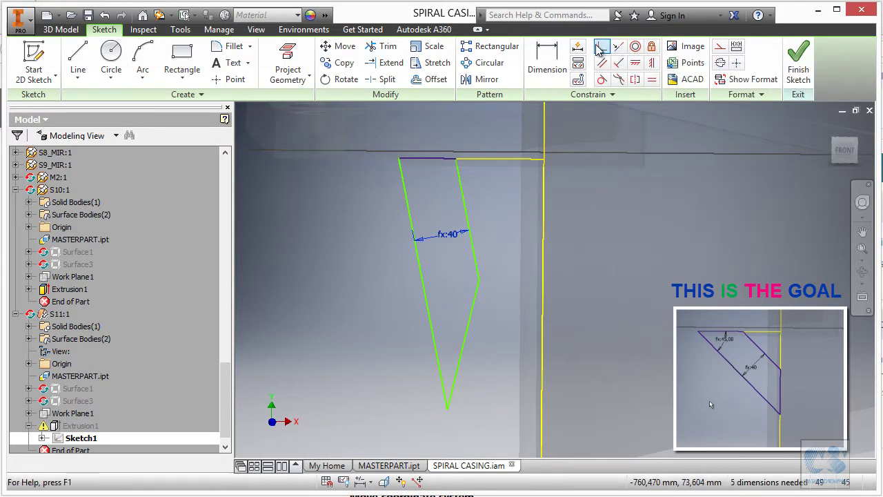
pyautogui.click(601, 47)
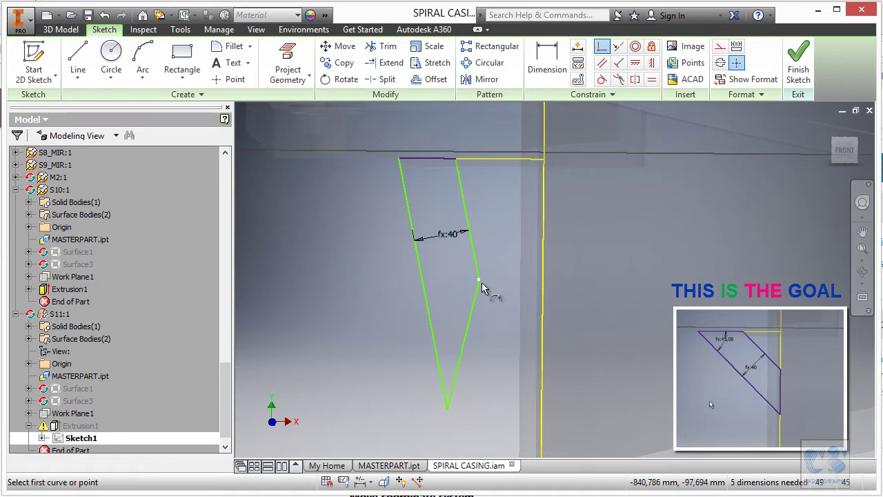
pyautogui.click(543, 293)
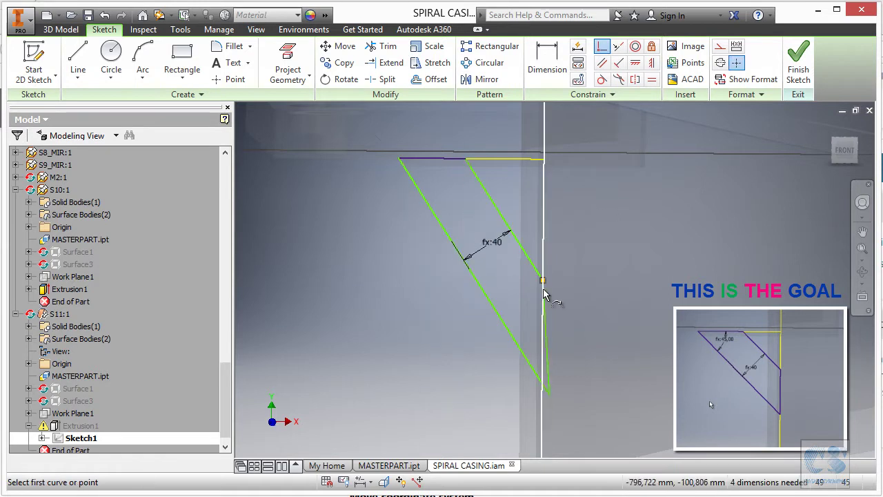
pyautogui.click(541, 403)
pyautogui.press('Escape')
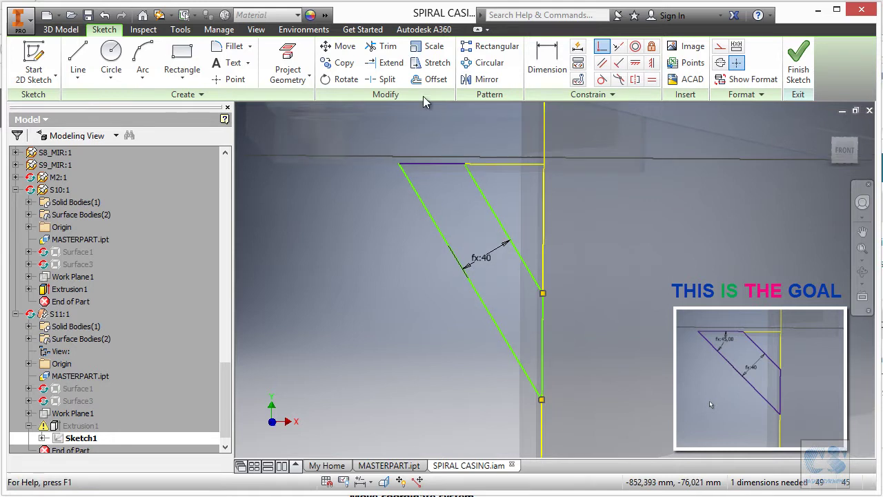
# Step: Dimension the angle between the profile's upper edge and its long sloping side, and set it to the parameter S11_Angle
pyautogui.click(558, 50)
pyautogui.click(434, 169)
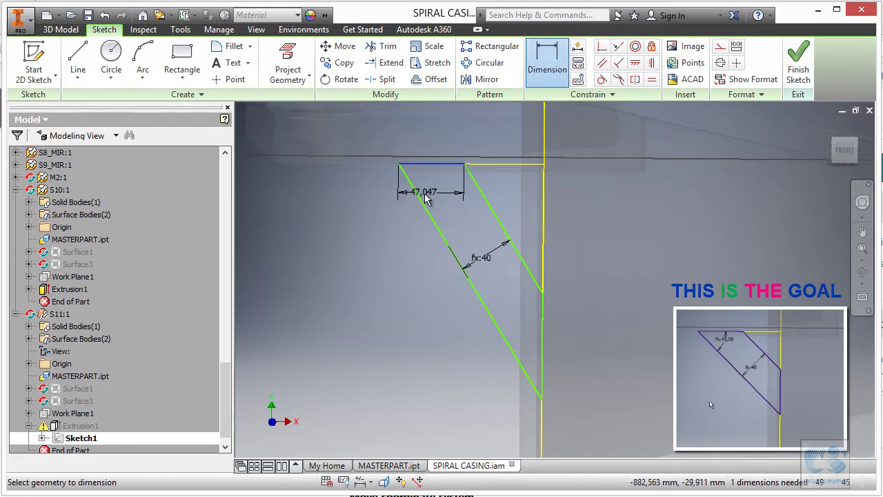
pyautogui.click(443, 193)
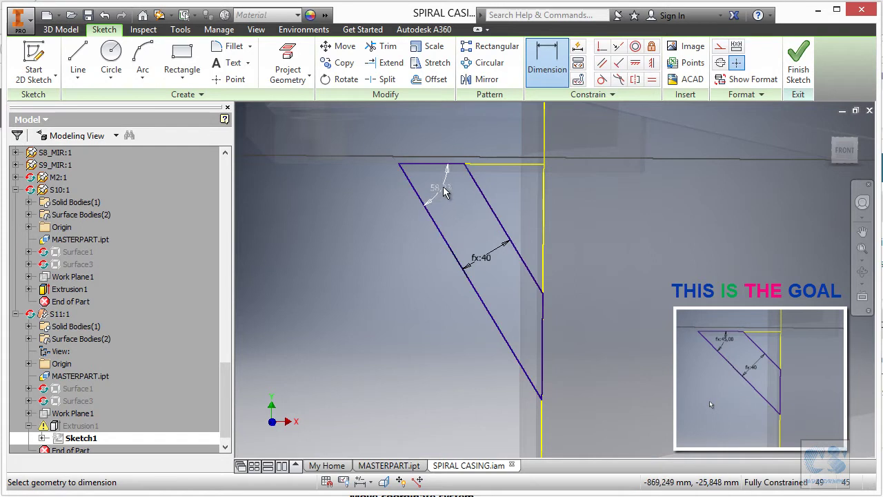
pyautogui.click(533, 239)
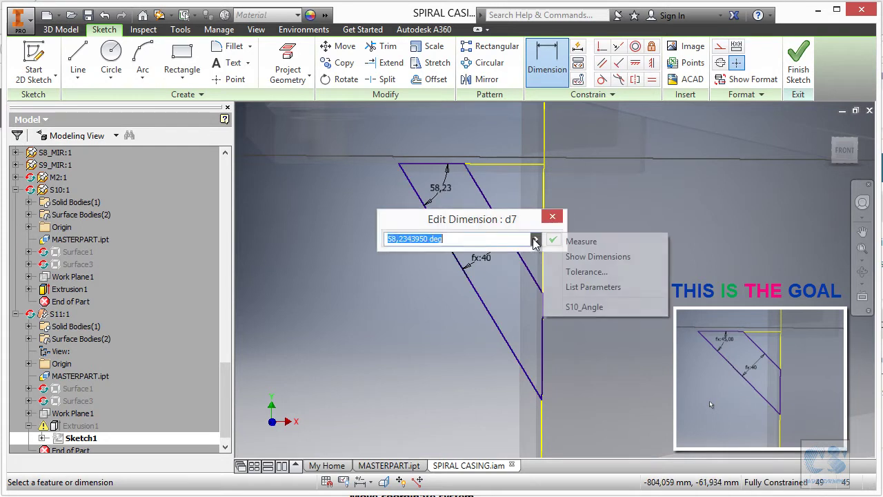
pyautogui.click(583, 289)
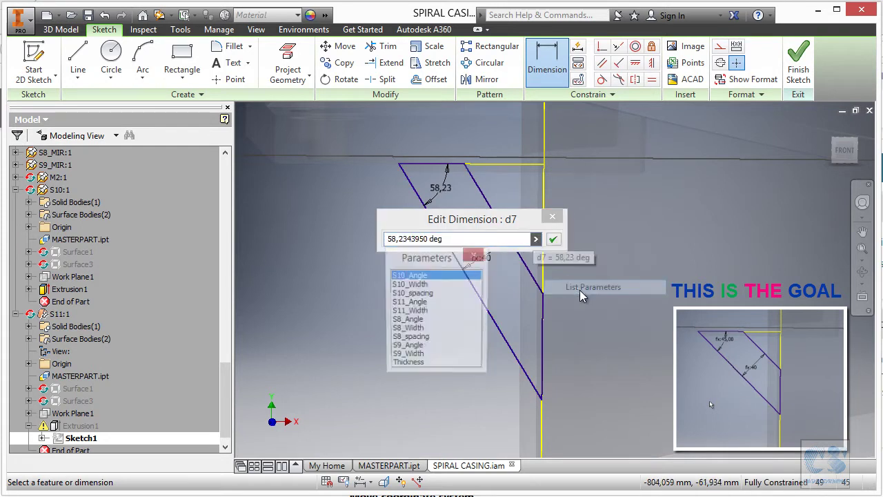
pyautogui.click(414, 302)
pyautogui.click(552, 239)
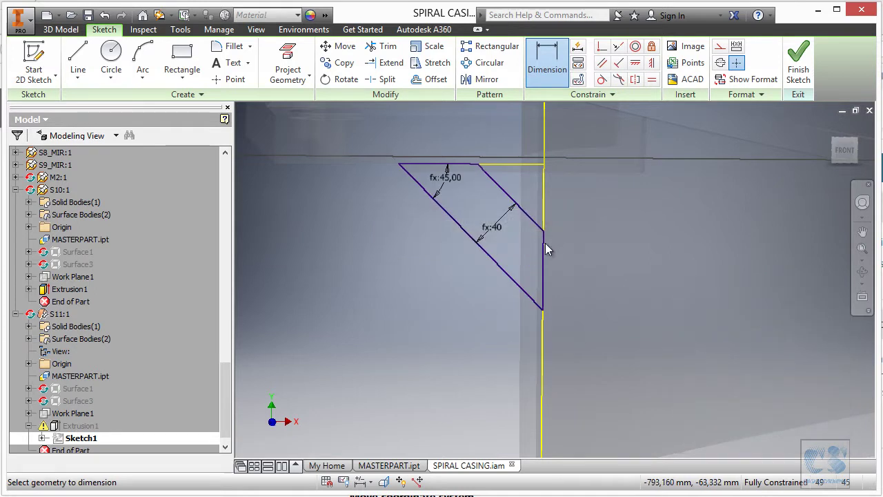
pyautogui.moveTo(418, 290)
pyautogui.keyDown('shift'); pyautogui.mouseDown(button='middle')
pyautogui.moveTo(691, 129)
pyautogui.moveTo(678, 150)
pyautogui.moveTo(687, 135)
pyautogui.mouseUp(button='middle'); pyautogui.keyUp('shift')
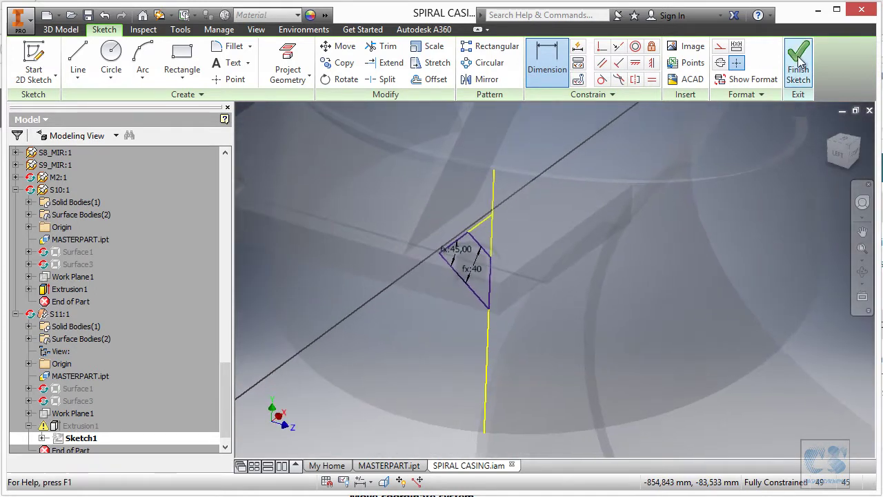
pyautogui.click(799, 58)
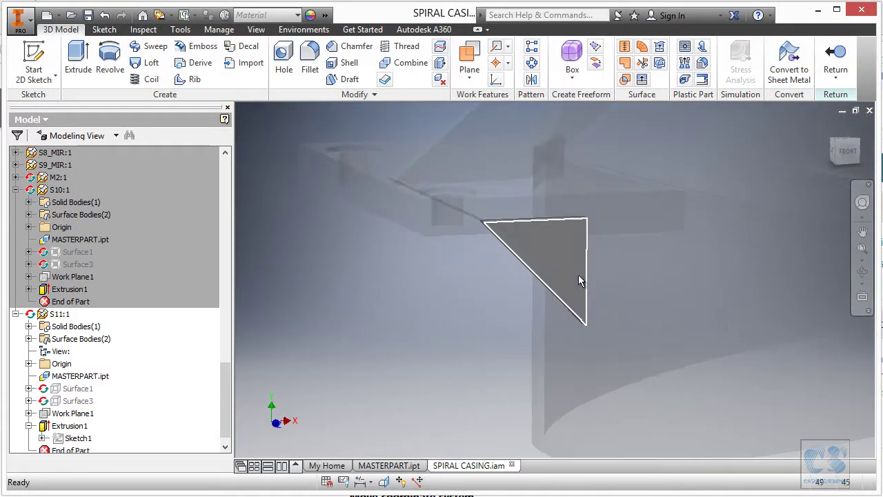
pyautogui.click(69, 414)
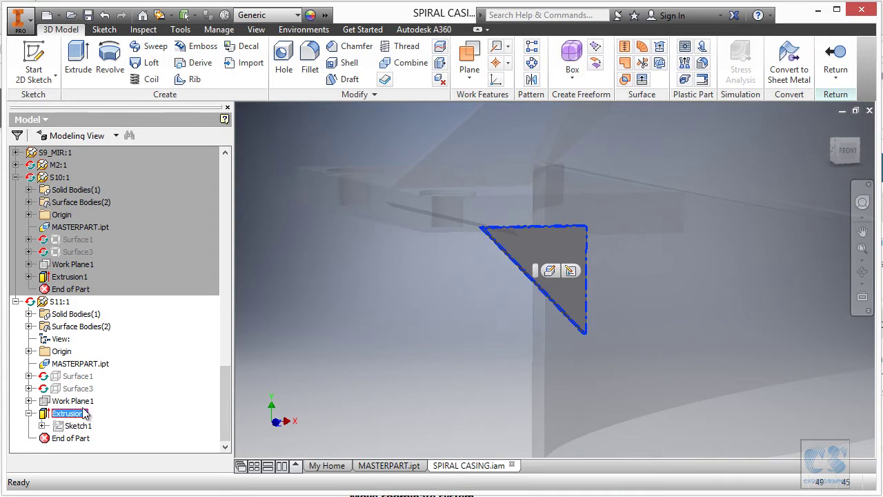
pyautogui.click(551, 270)
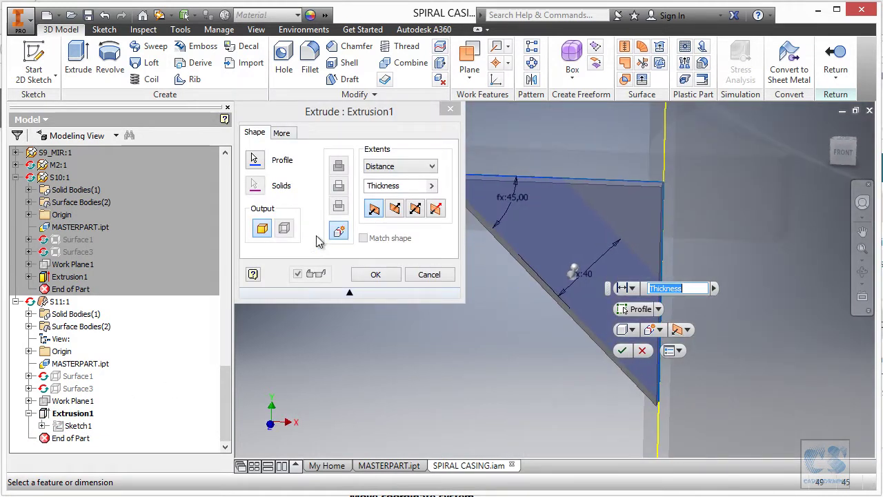
pyautogui.click(255, 160)
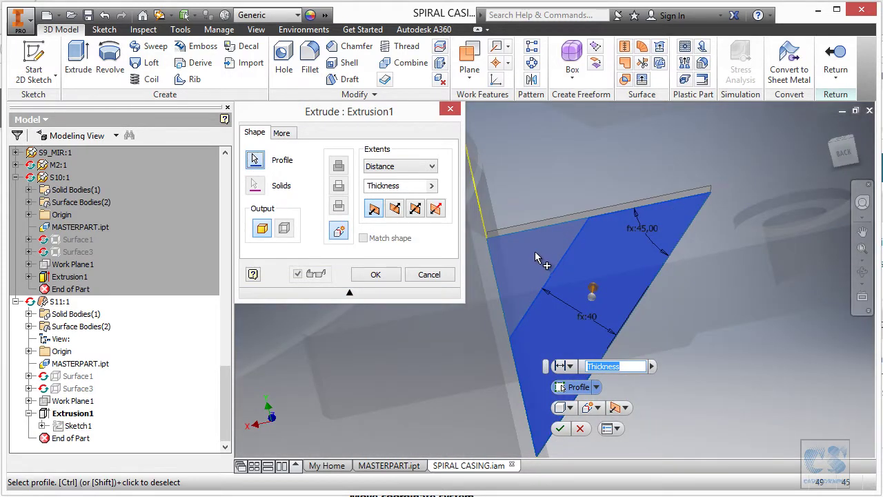
pyautogui.click(535, 253)
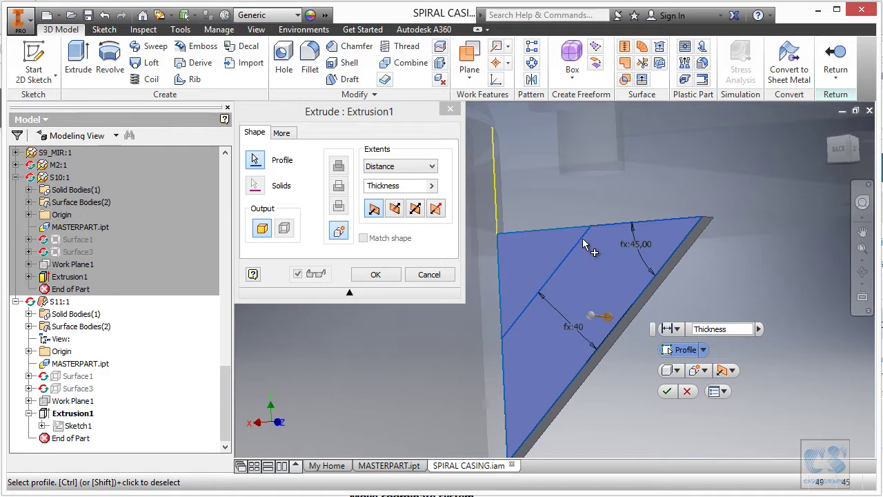
pyautogui.click(436, 275)
# Step: Convert the projected plate edge and casing wall line in S11's extrusion sketch to construction geometry, and finish the sketch despite update errors
pyautogui.click(82, 428)
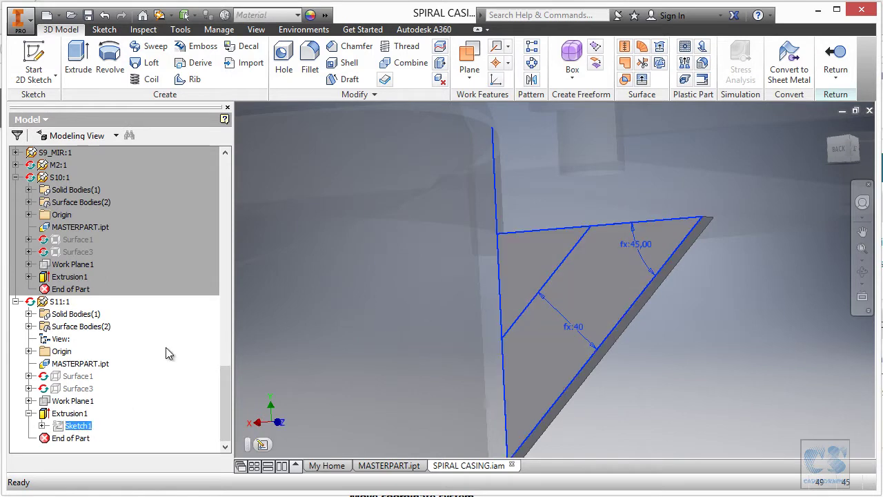
pyautogui.click(262, 445)
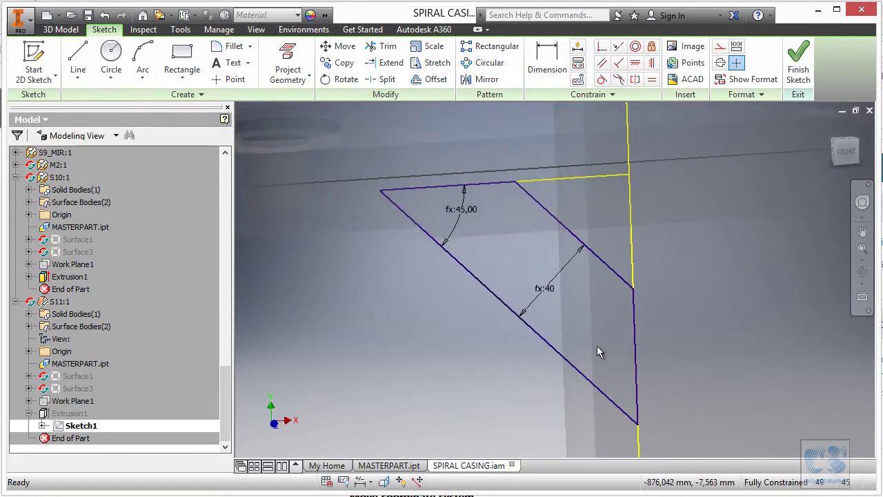
pyautogui.click(572, 190)
pyautogui.keyDown('ctrl'); pyautogui.click(620, 216); pyautogui.keyUp('ctrl')
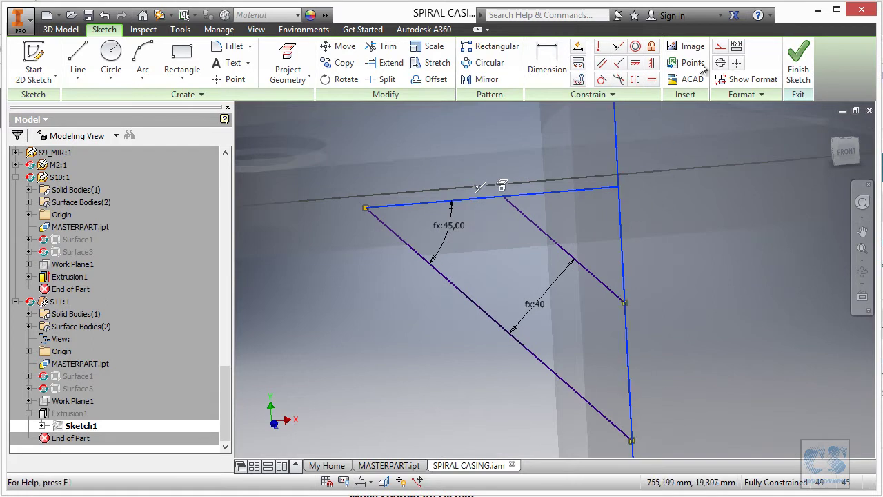
pyautogui.click(720, 49)
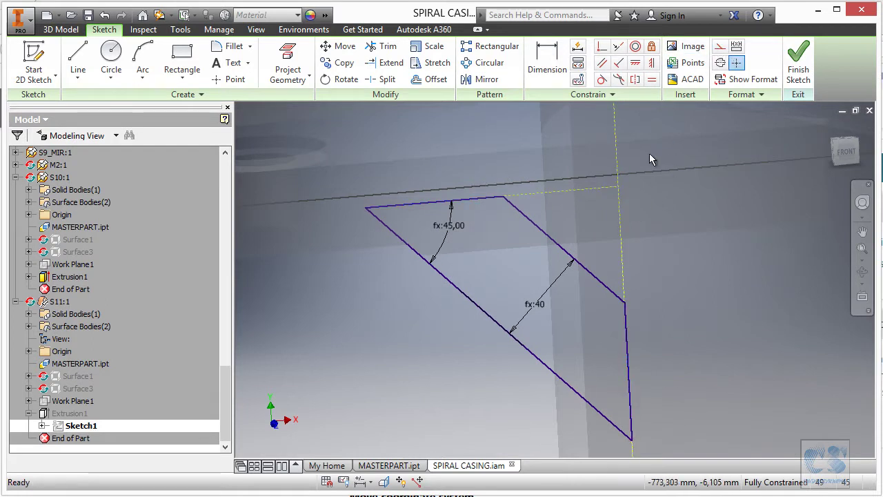
pyautogui.click(802, 69)
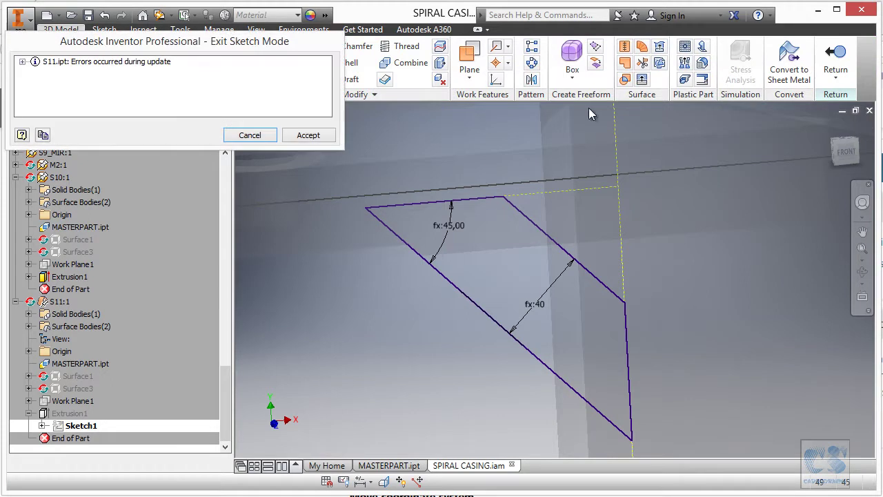
pyautogui.click(308, 135)
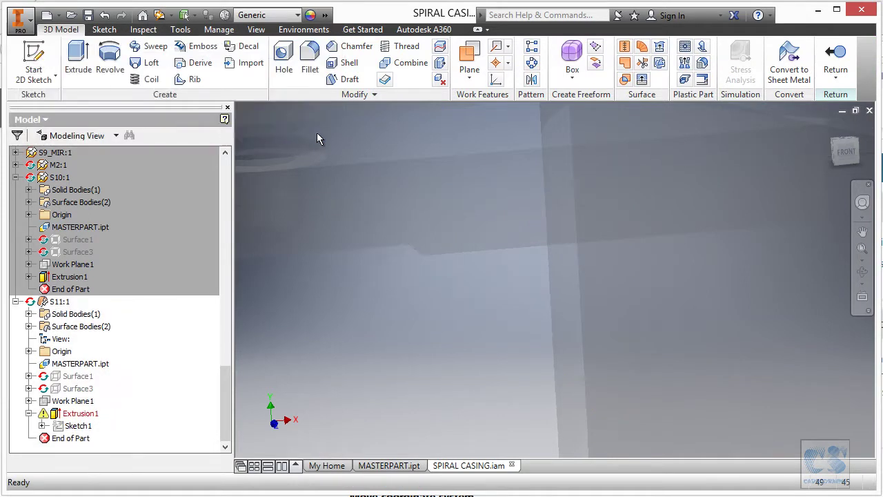
# Step: Rebuild S11's extrusion from the four-sided profile with the distance Thickness, and return to the top-level assembly
pyautogui.click(80, 414)
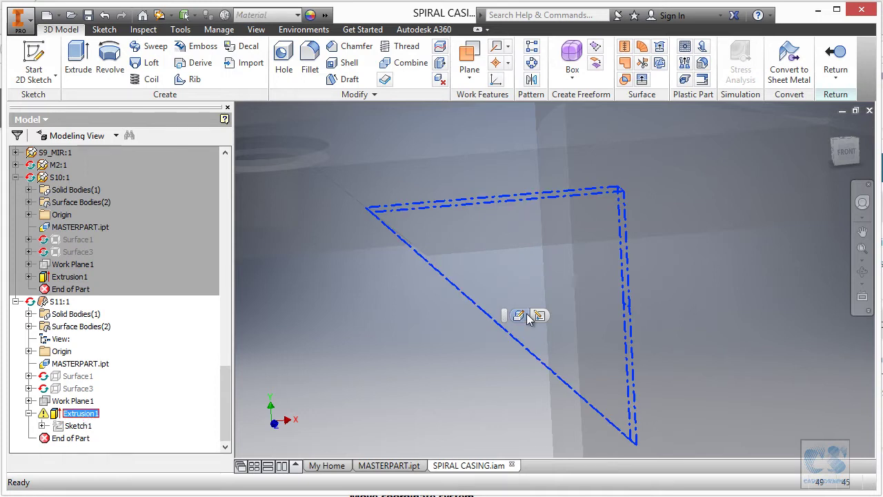
pyautogui.click(519, 316)
pyautogui.keyDown('shift'); pyautogui.moveTo(400, 351); pyautogui.dragTo(556, 309, button='middle'); pyautogui.keyUp('shift')
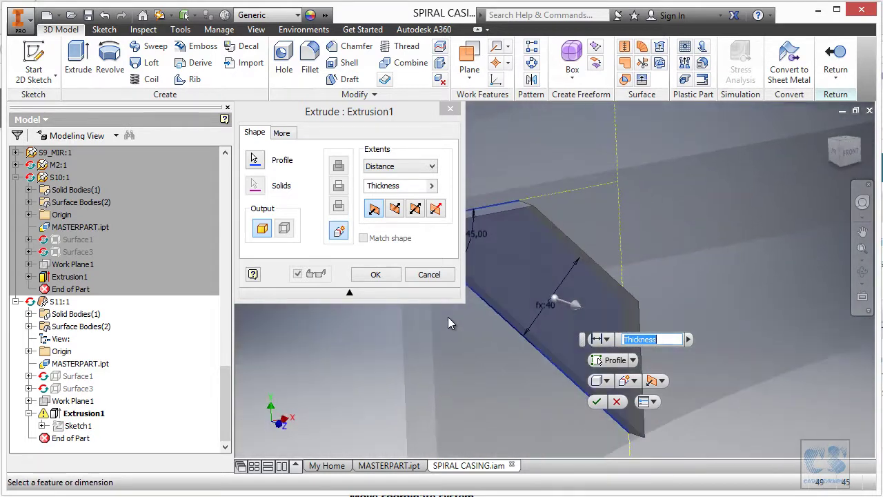
pyautogui.click(376, 274)
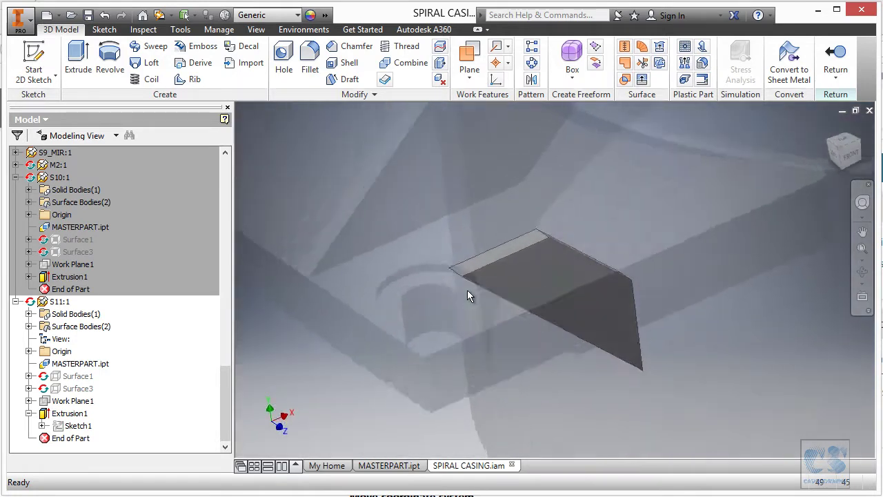
pyautogui.click(839, 58)
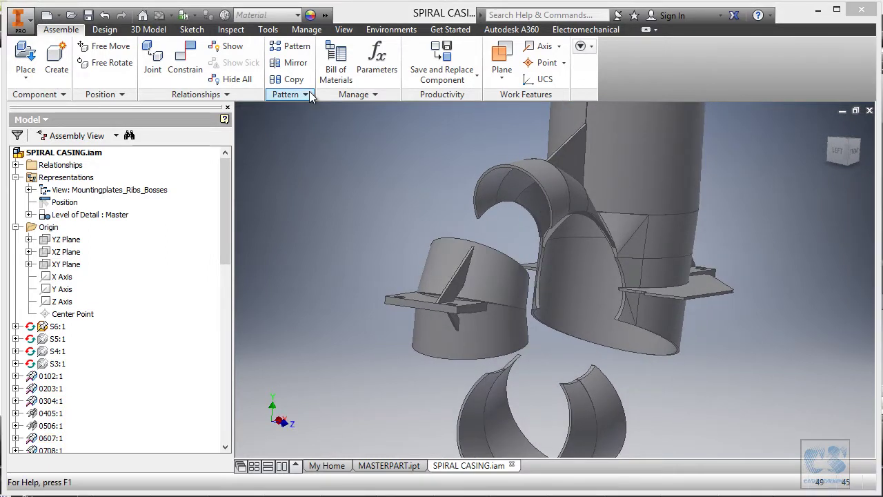
# Step: Mirror supports S10 and S11 about the assembly's XY Plane, inserting them as new files S10_MIR.ipt and S11_MIR.ipt
pyautogui.click(290, 64)
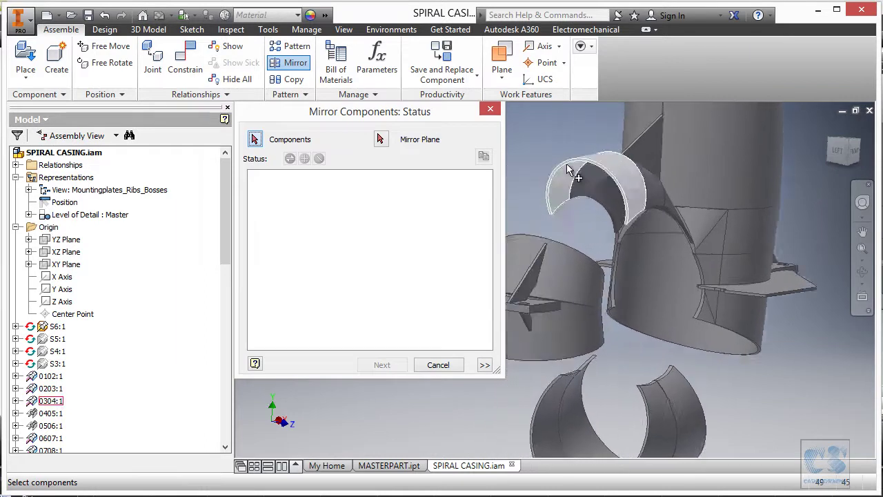
pyautogui.click(665, 270)
pyautogui.click(666, 298)
pyautogui.click(380, 139)
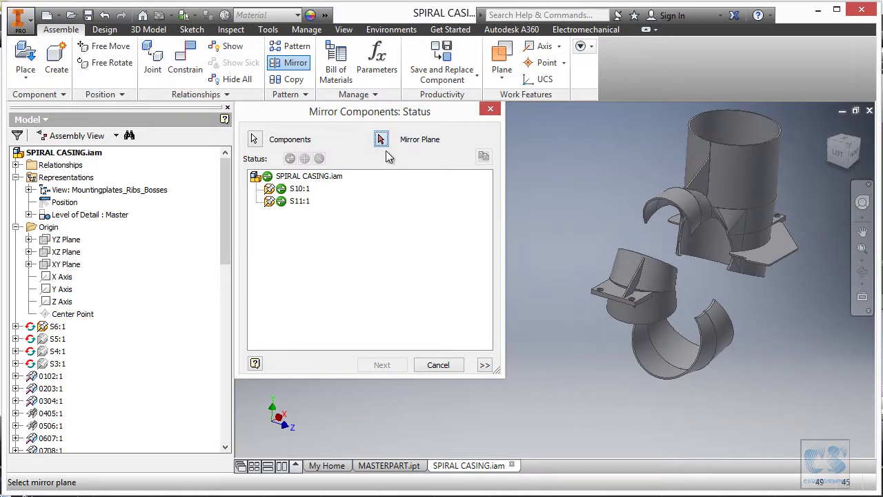
pyautogui.click(67, 265)
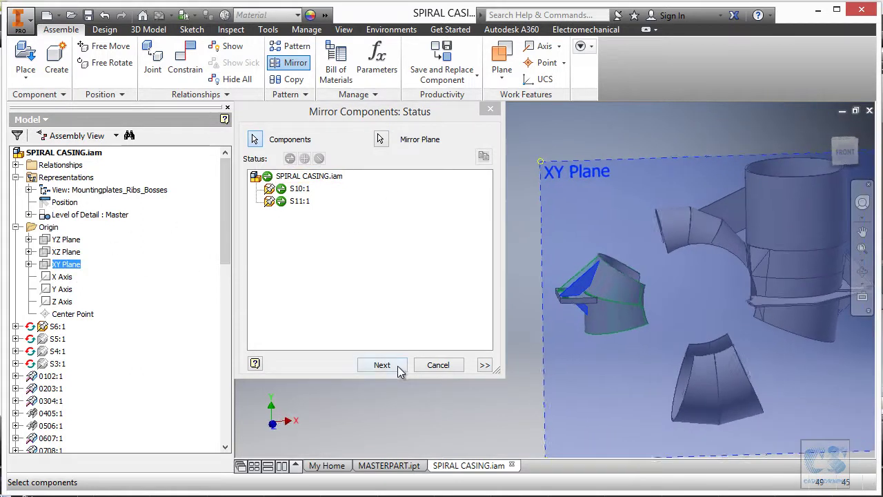
pyautogui.click(386, 365)
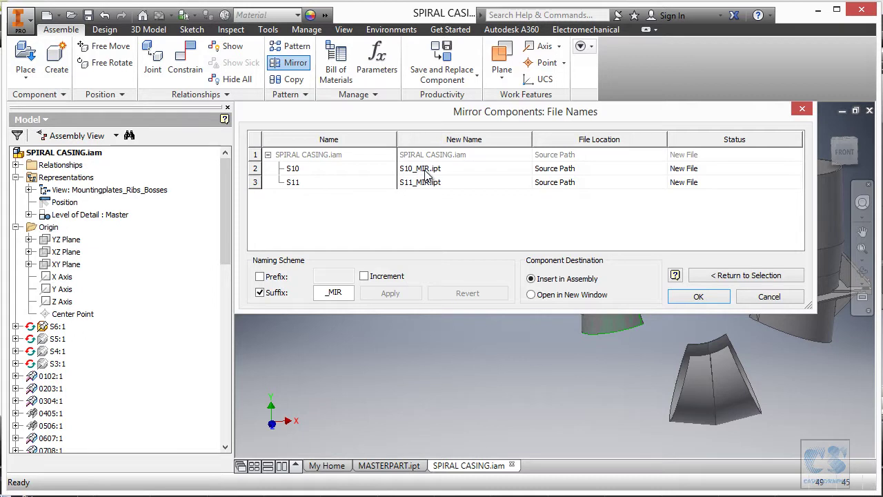
pyautogui.click(700, 298)
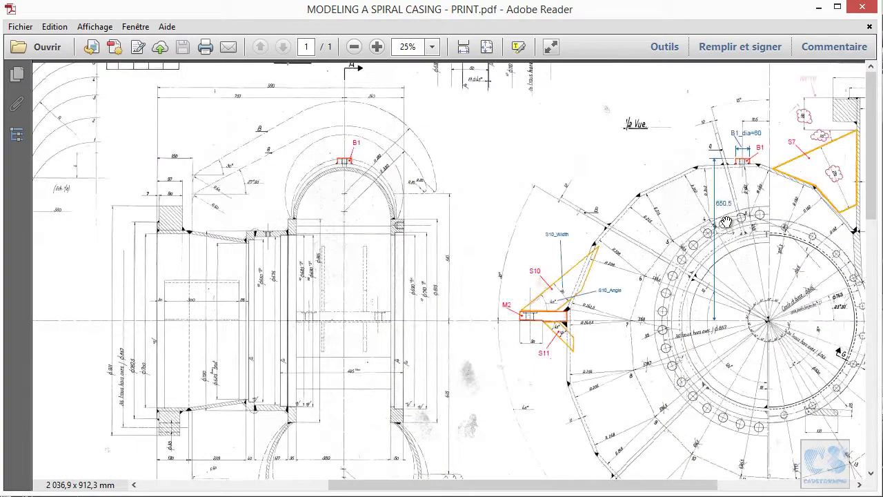
# Step: Switch to the spiral casing print in Adobe Reader and examine boss B1's diameter and position dimensions in the half view
pyautogui.moveTo(748, 234)
pyautogui.mouseDown()
pyautogui.moveTo(604, 278)
pyautogui.moveTo(572, 241)
pyautogui.mouseUp()
pyautogui.keyDown('ctrl'); pyautogui.scroll(3, 583, 164); pyautogui.keyUp('ctrl')
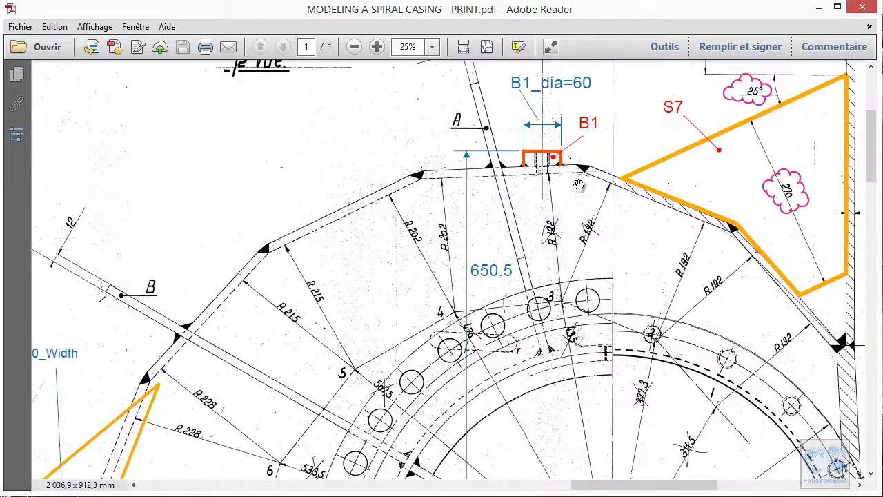
pyautogui.keyDown('ctrl'); pyautogui.scroll(-1, 530, 226); pyautogui.keyUp('ctrl')
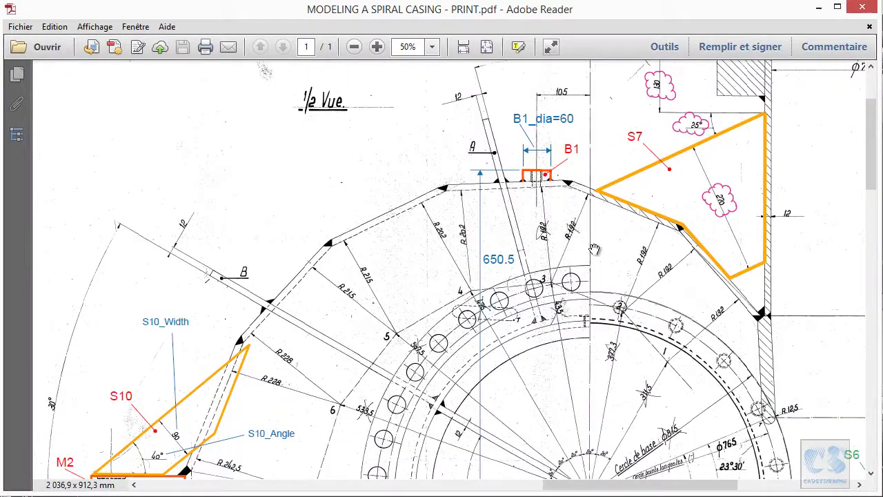